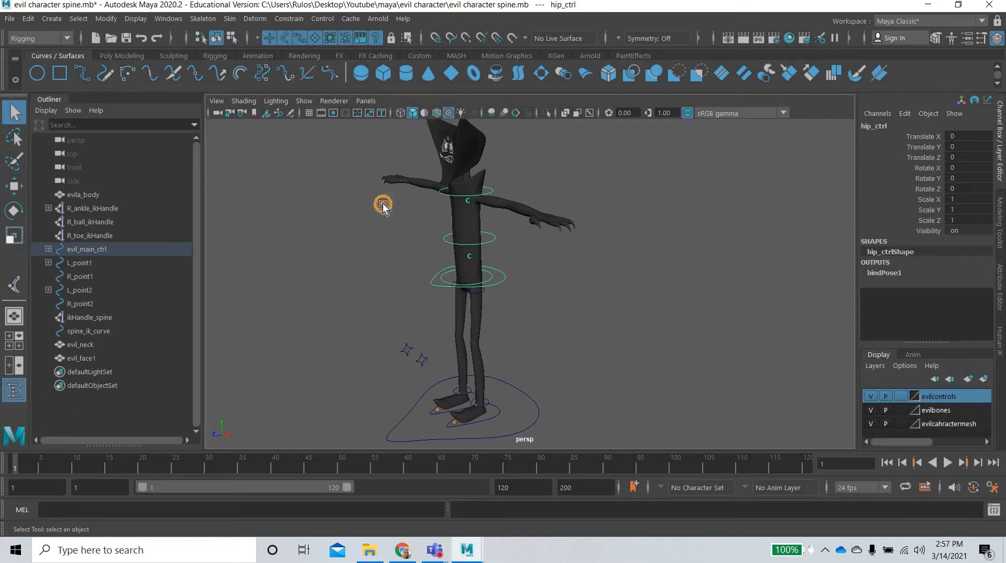
# Test the hip control by moving it down about 0.54 units, and undo the move
pyautogui.press('w')
pyautogui.moveTo(461, 253); pyautogui.dragTo(541, 324)
pyautogui.hotkey('ctrl', 'z')
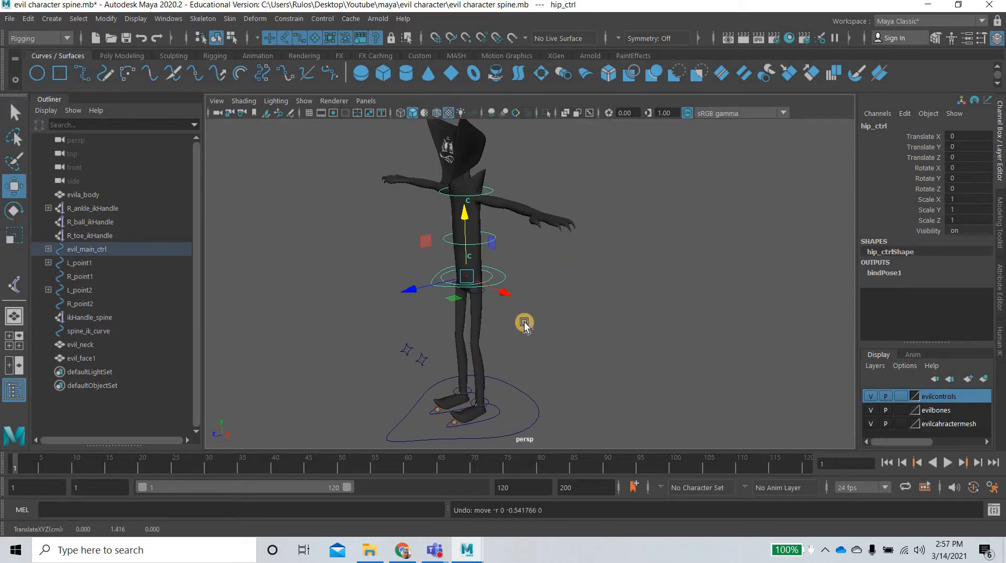
pyautogui.keyDown('alt'); pyautogui.moveTo(524, 323); pyautogui.dragTo(616, 320, button='right'); pyautogui.keyUp('alt')
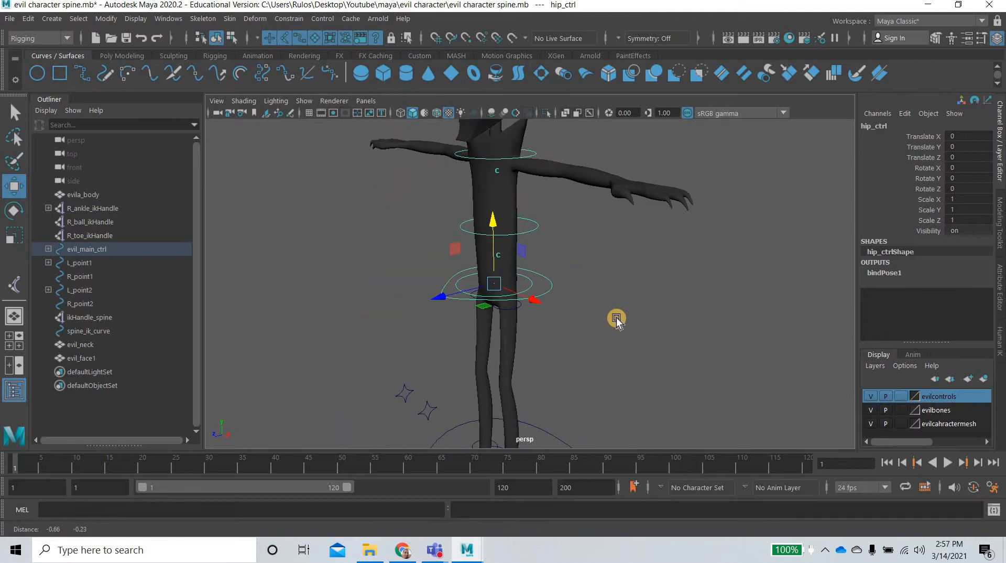
# Test the lower spine control by rotating it about 33 degrees negatively around Z, and undo the rotation
pyautogui.click(530, 287)
pyautogui.click(444, 289)
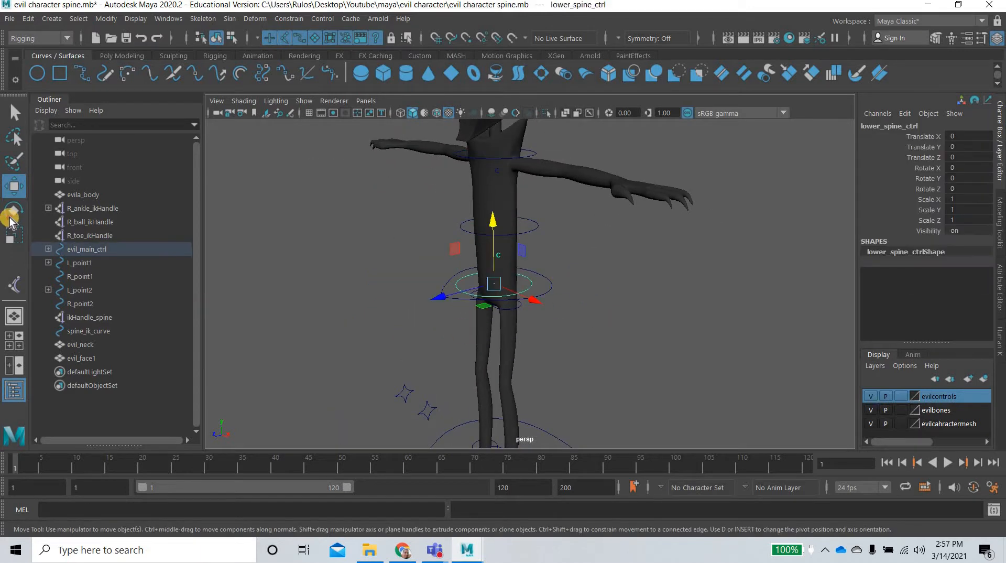
pyautogui.press('e')
pyautogui.moveTo(429, 286); pyautogui.dragTo(670, 280)
pyautogui.hotkey('ctrl', 'z')
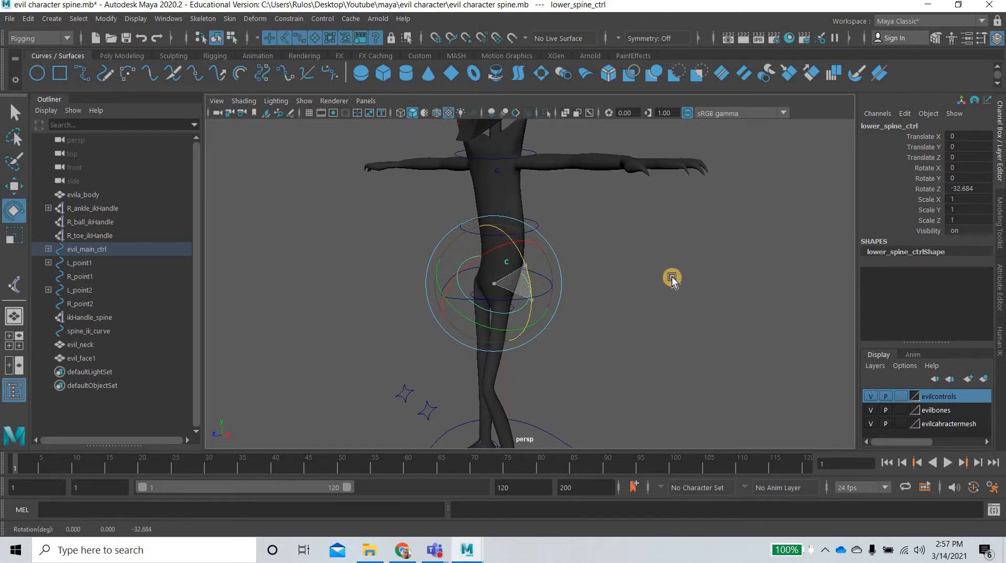
pyautogui.hotkey('ctrl', 'z')
# Test the middle spine control by rotating it freely, including around Z, and undo the rotations
pyautogui.click(528, 283)
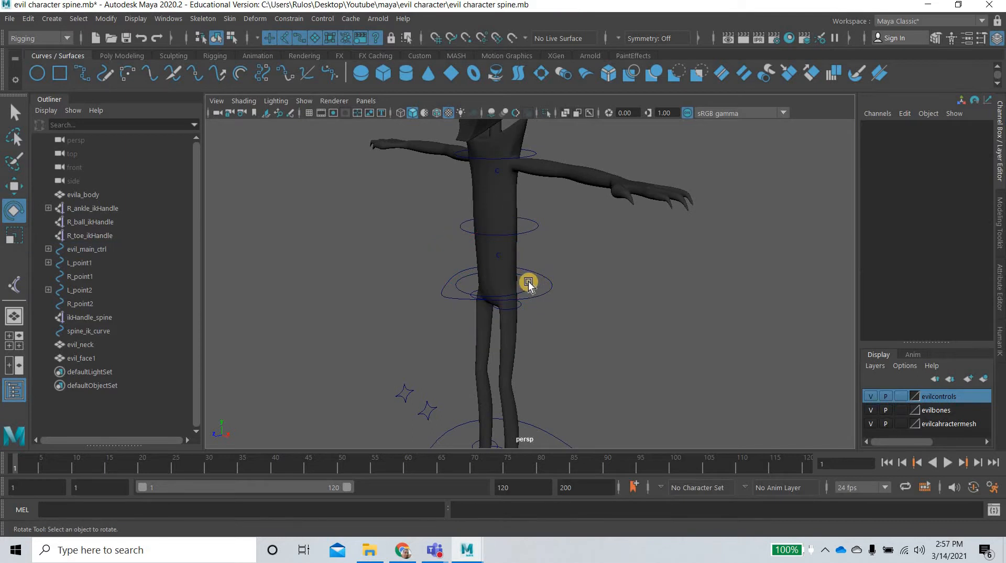
pyautogui.click(452, 253)
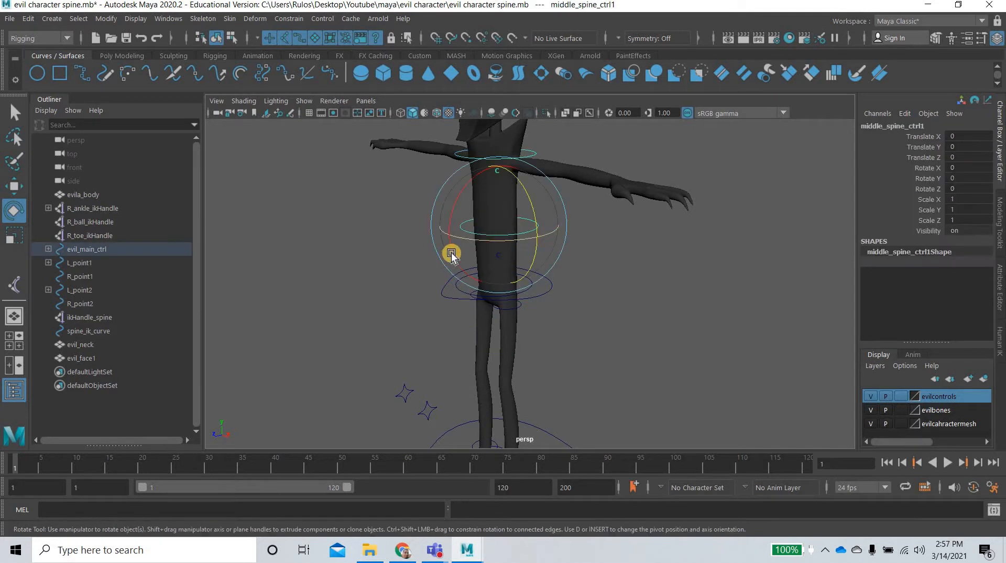
pyautogui.moveTo(451, 291); pyautogui.dragTo(535, 202)
pyautogui.hotkey('ctrl', 'z')
pyautogui.hotkey('ctrl', 'z')
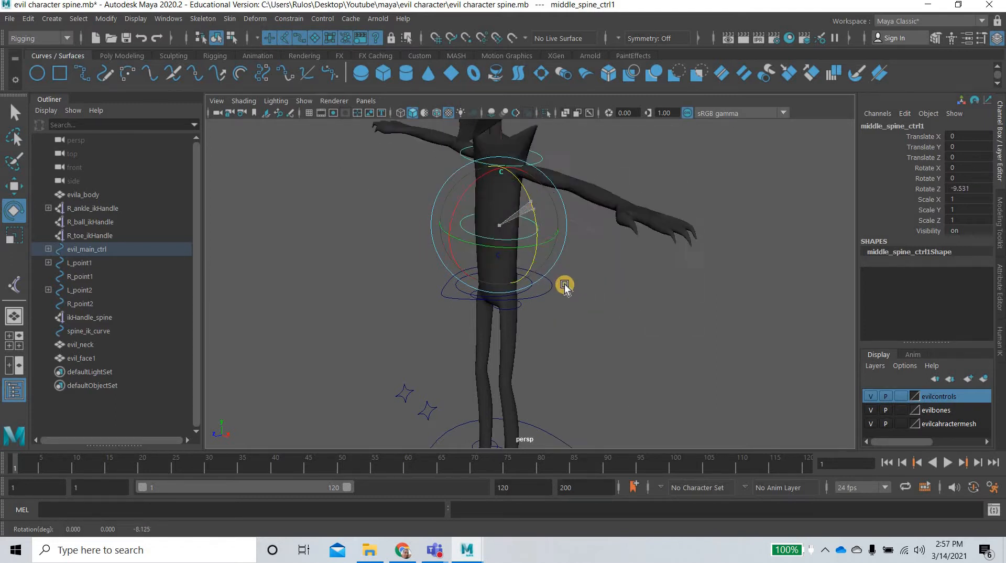
# Test the upper spine control at the chest by rotating it around different axes, and undo each rotation
pyautogui.keyDown('alt'); pyautogui.moveTo(571, 197); pyautogui.dragTo(564, 247, button='middle'); pyautogui.keyUp('alt')
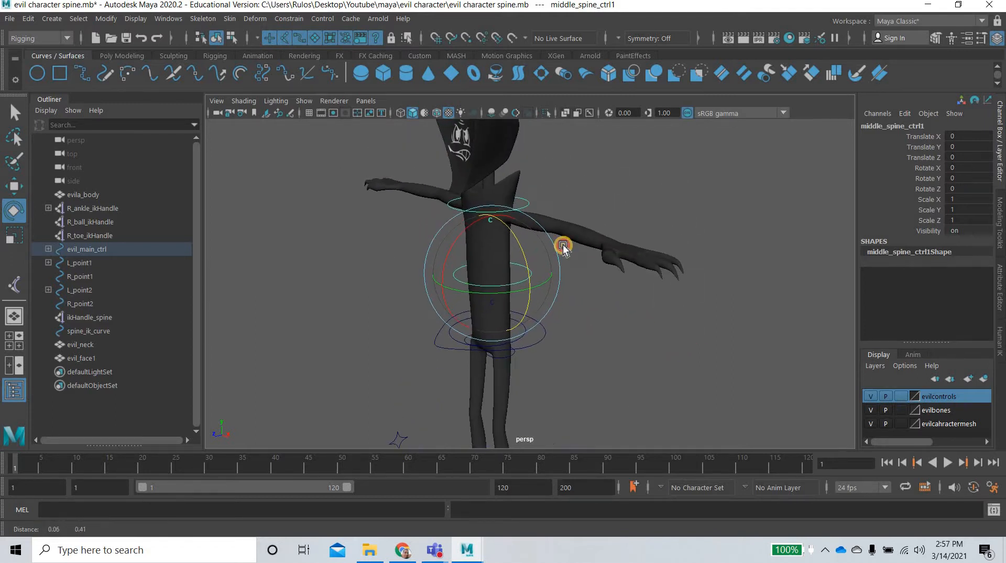
pyautogui.click(525, 201)
pyautogui.click(454, 208)
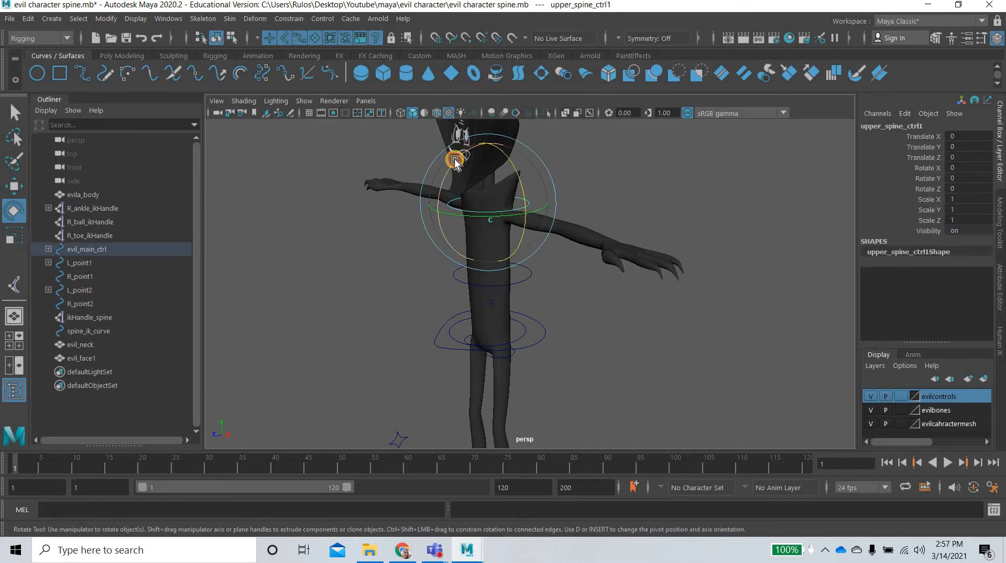
pyautogui.moveTo(455, 163); pyautogui.dragTo(472, 217)
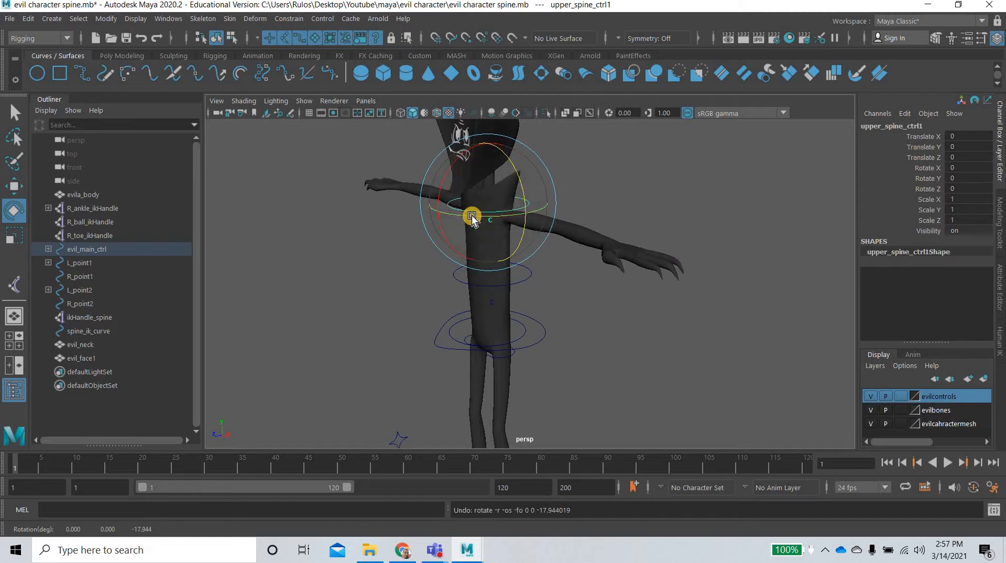
pyautogui.moveTo(546, 215); pyautogui.dragTo(555, 318)
pyautogui.hotkey('ctrl', 'z')
pyautogui.scroll(-3, 527, 341)
pyautogui.keyDown('alt'); pyautogui.moveTo(555, 317); pyautogui.dragTo(528, 294, button='middle'); pyautogui.keyUp('alt')
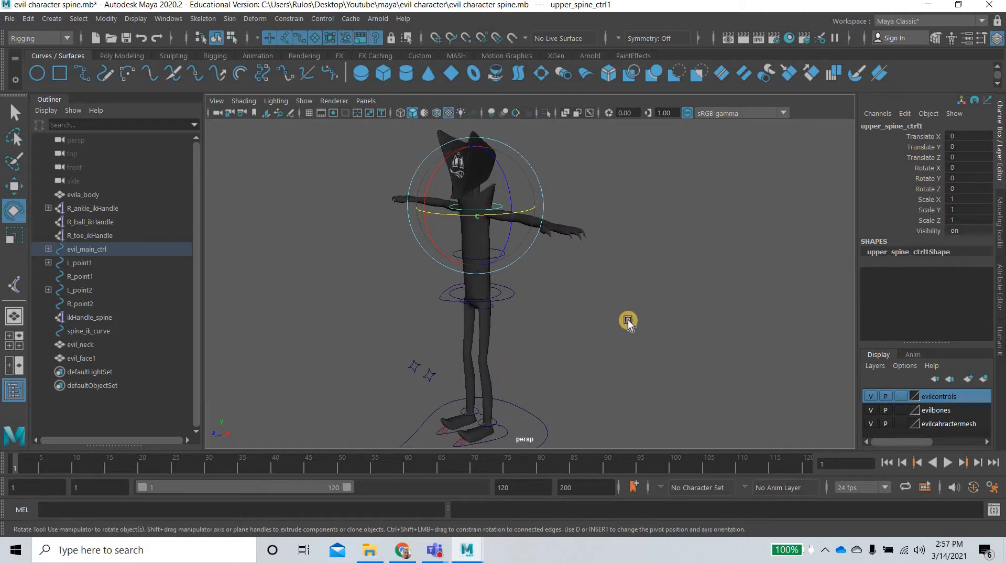
pyautogui.keyDown('alt'); pyautogui.moveTo(640, 322); pyautogui.dragTo(568, 313); pyautogui.keyUp('alt')
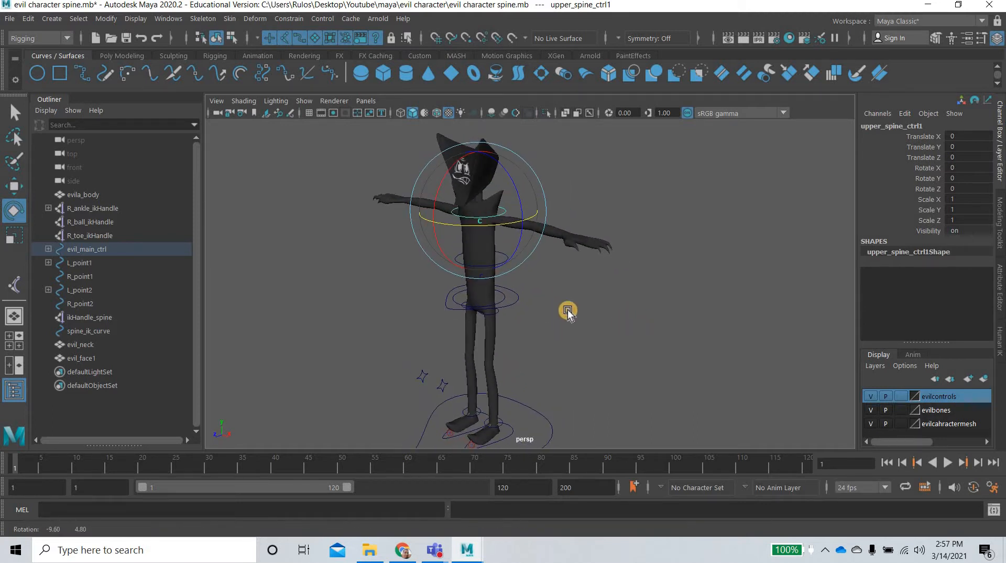
# Open the recent scene "evil character tut 2.mb" without saving the changes to the spine scene
pyautogui.click(10, 19)
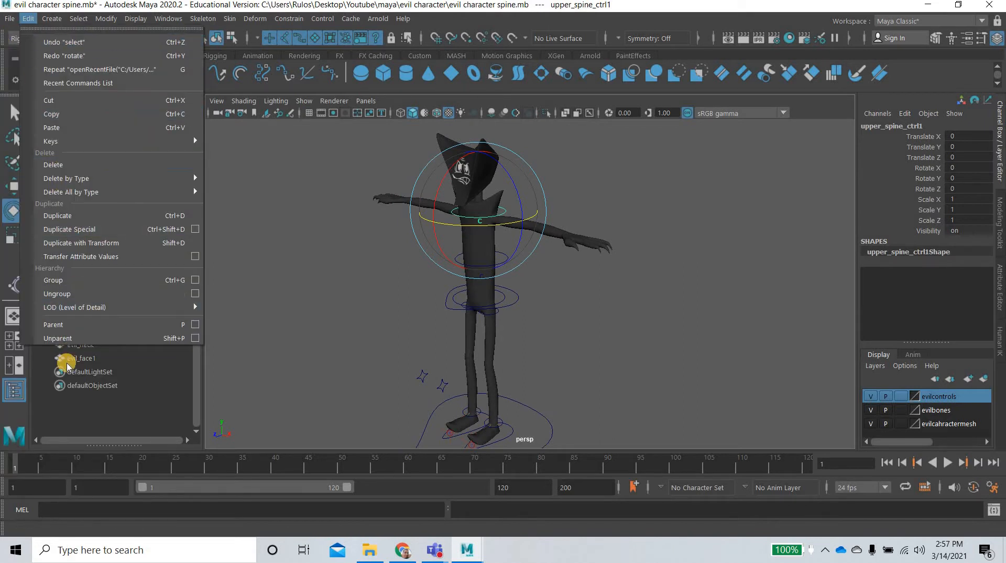
pyautogui.moveTo(54, 446)
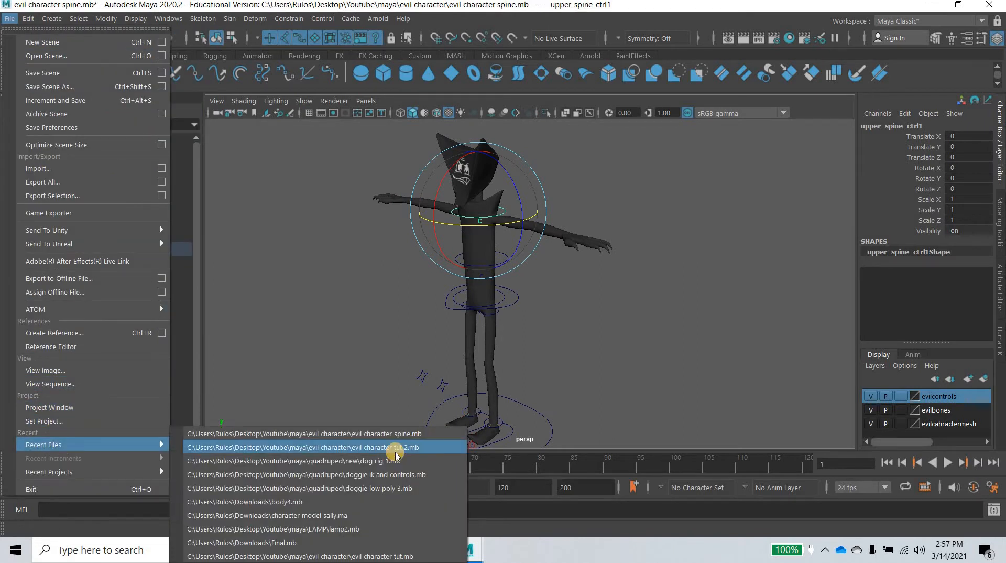
pyautogui.click(395, 448)
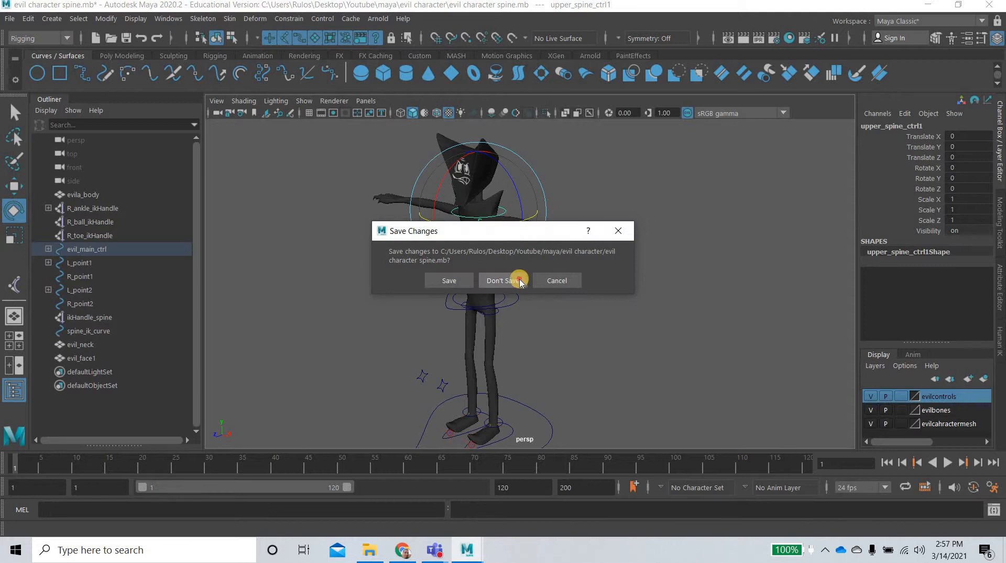
pyautogui.click(502, 280)
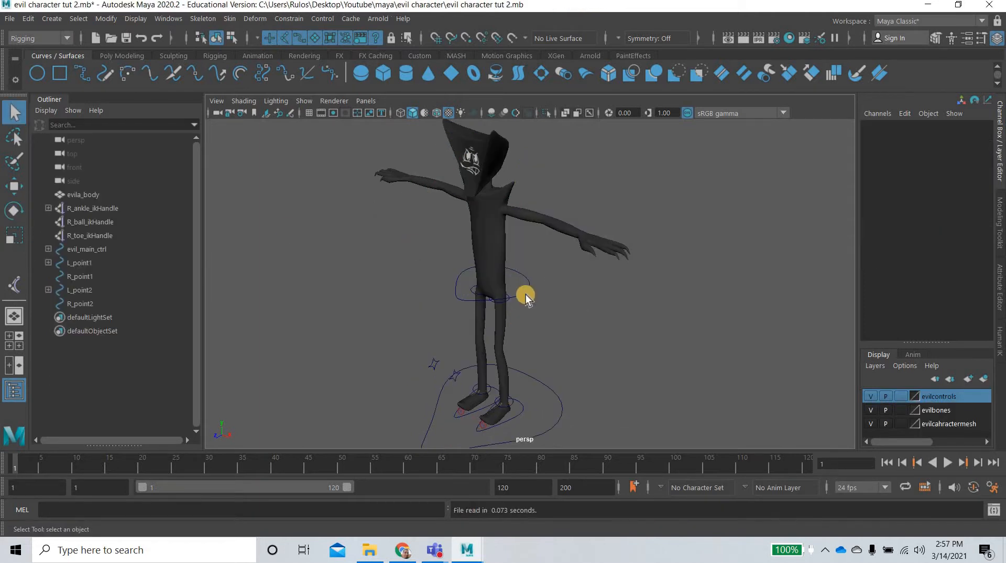
# Test hip_ctrl in the opened scene by moving it down about 0.34 units, and undo the move
pyautogui.click(527, 294)
pyautogui.click(14, 186)
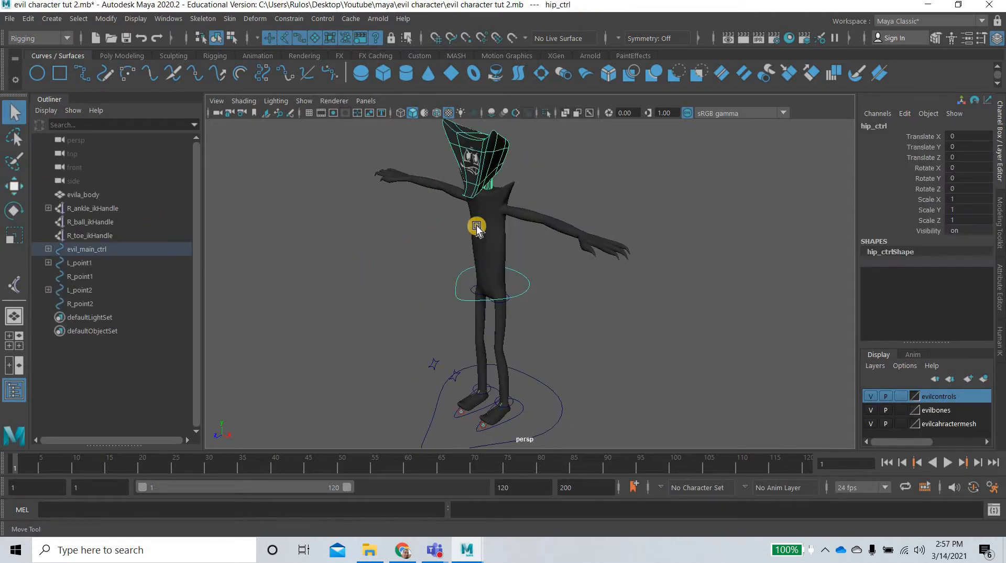
pyautogui.moveTo(488, 234); pyautogui.dragTo(563, 276)
pyautogui.hotkey('ctrl', 'z')
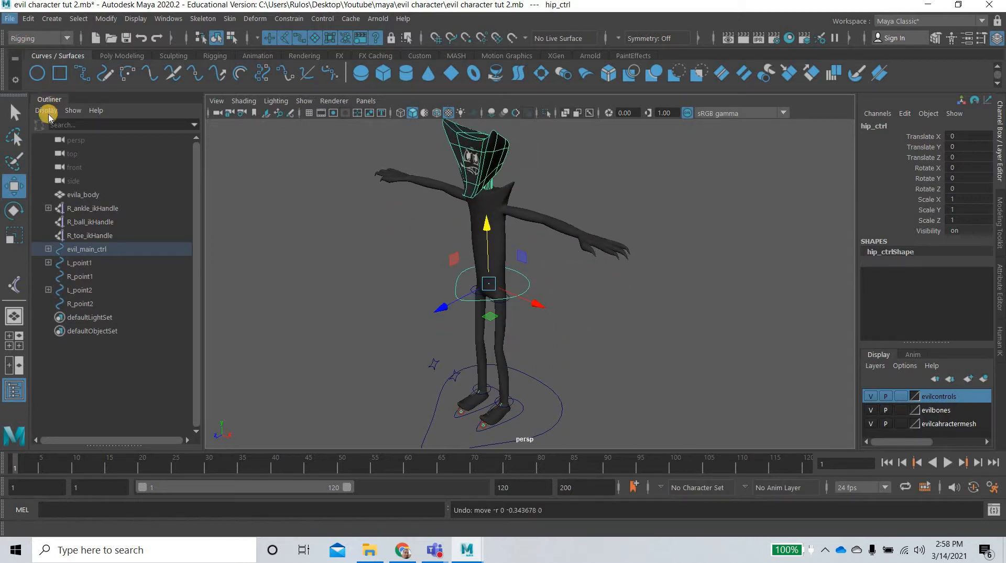
# Save the scene under the new name "evil character tut 3.mb" in the same folder
pyautogui.click(9, 18)
pyautogui.click(58, 86)
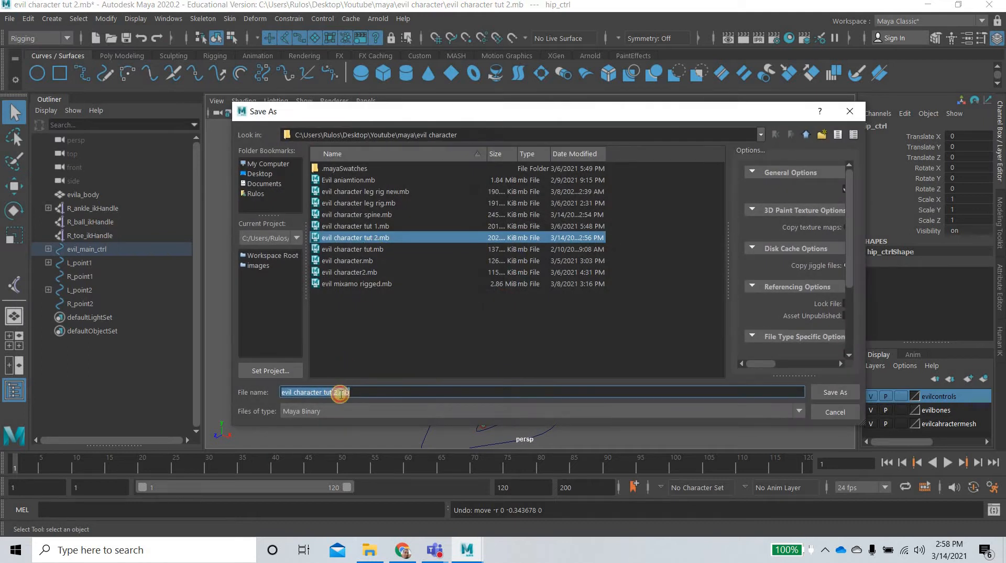
pyautogui.click(341, 393)
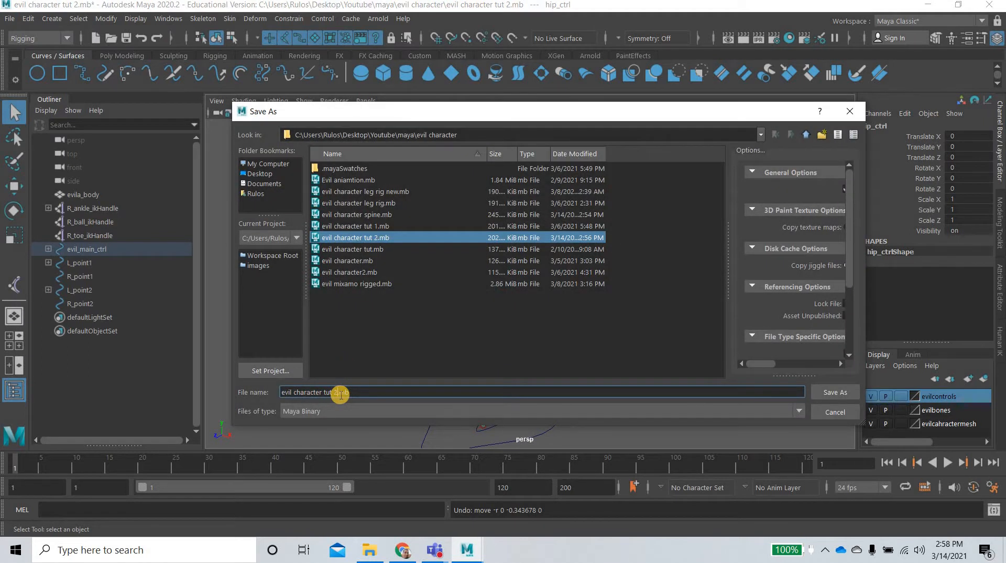
pyautogui.press('BackSpace')
pyautogui.write('3')
pyautogui.press('Return')
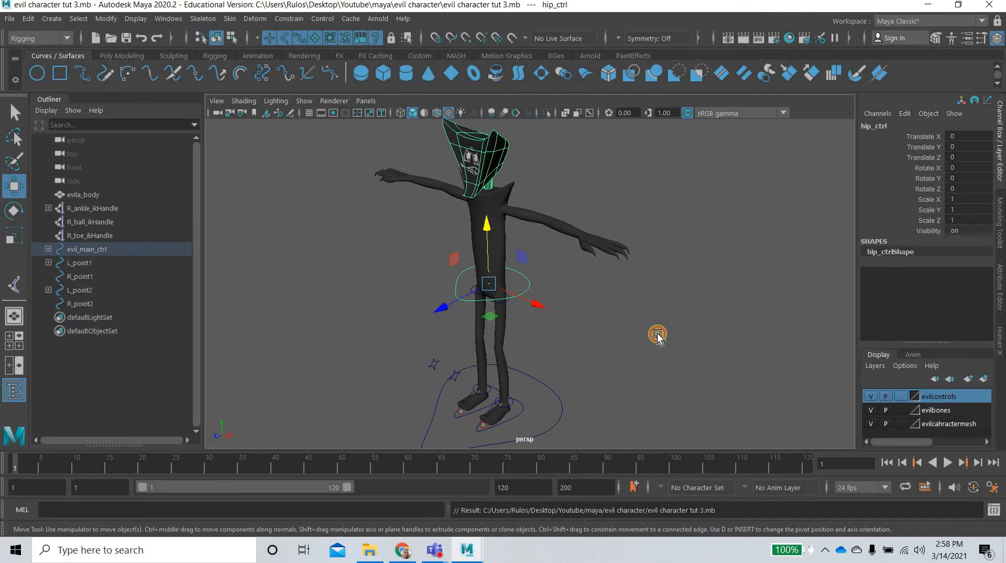
# In the side view, use the Joint Tool to extend the existing hip joint with three spine joints up the lower torso
pyautogui.click(658, 335)
pyautogui.press('space')
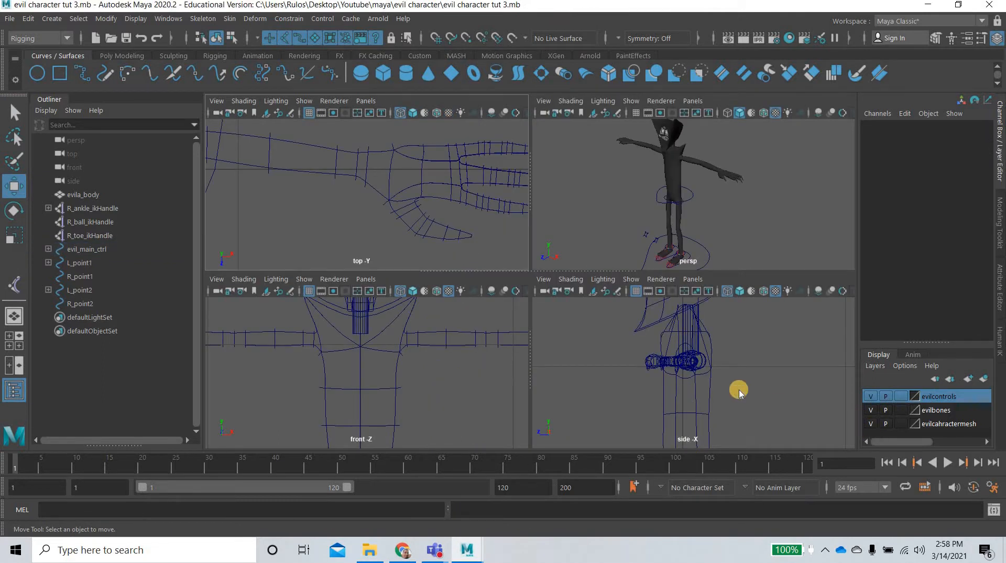
pyautogui.press('space')
pyautogui.keyDown('alt'); pyautogui.moveTo(470, 265); pyautogui.dragTo(398, 170, button='middle'); pyautogui.keyUp('alt')
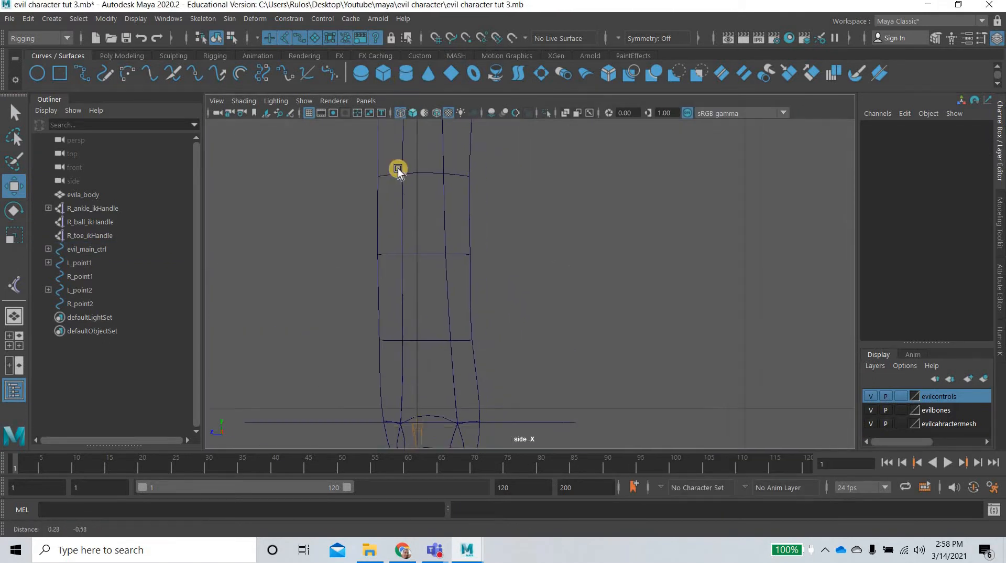
pyautogui.keyDown('alt'); pyautogui.moveTo(393, 403); pyautogui.dragTo(362, 267, button='middle'); pyautogui.keyUp('alt')
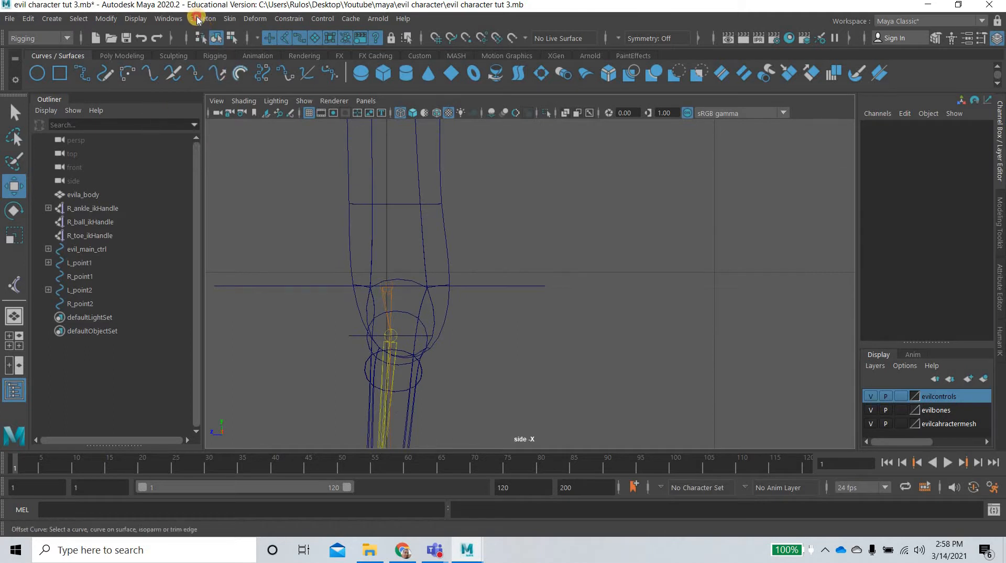
pyautogui.click(203, 18)
pyautogui.click(226, 49)
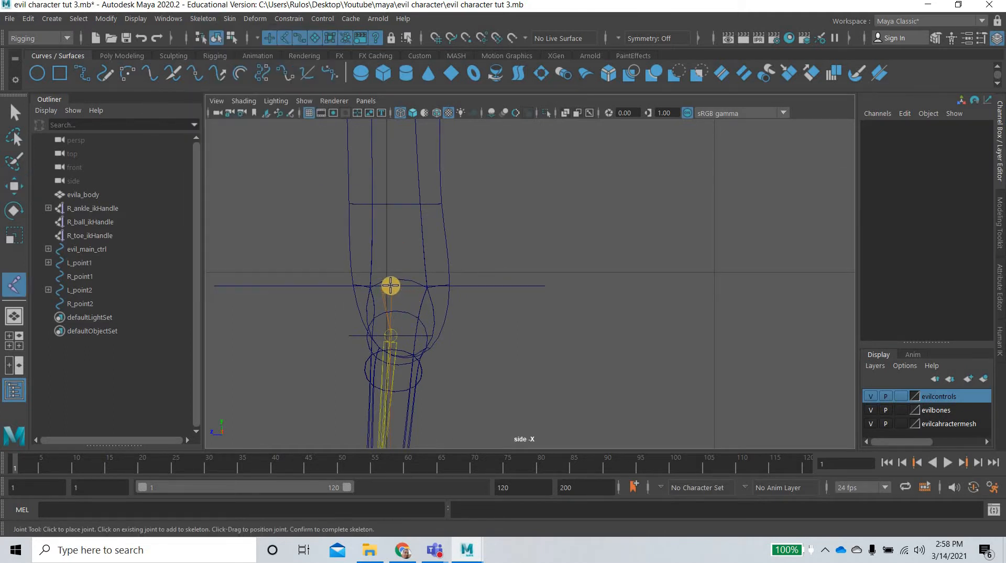
pyautogui.click(401, 284)
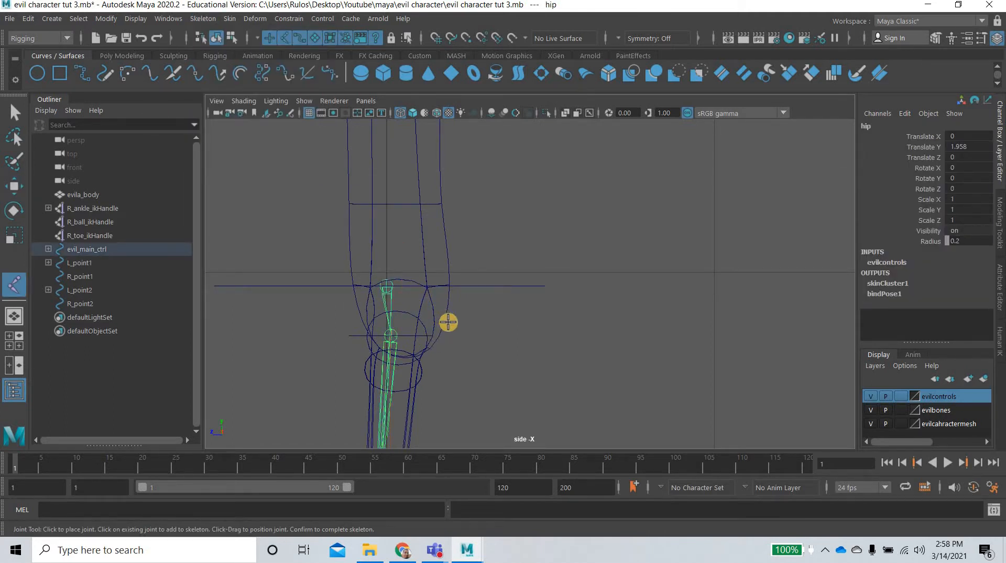
pyautogui.keyDown('alt'); pyautogui.moveTo(405, 293); pyautogui.dragTo(440, 404, button='middle'); pyautogui.keyUp('alt')
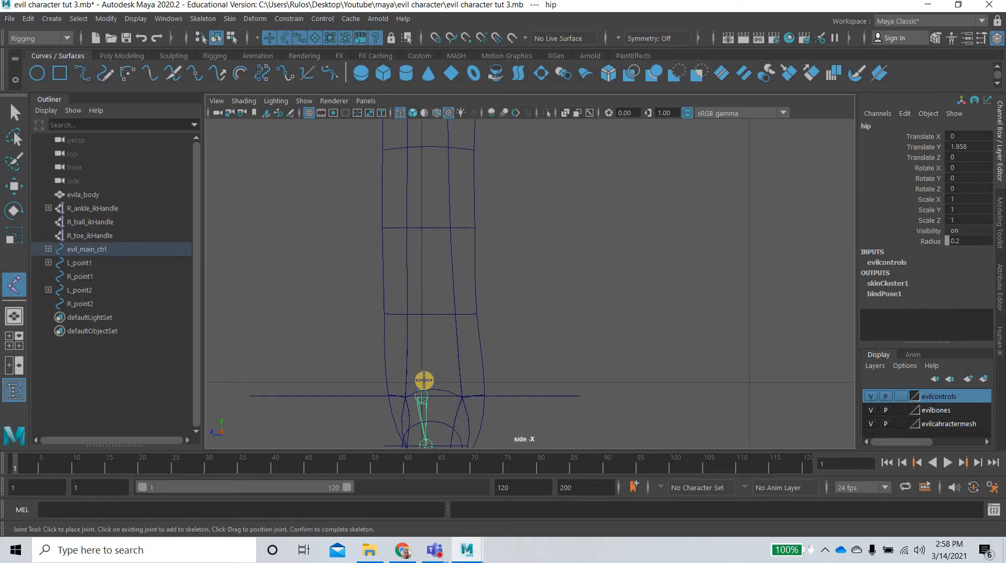
pyautogui.click(422, 380)
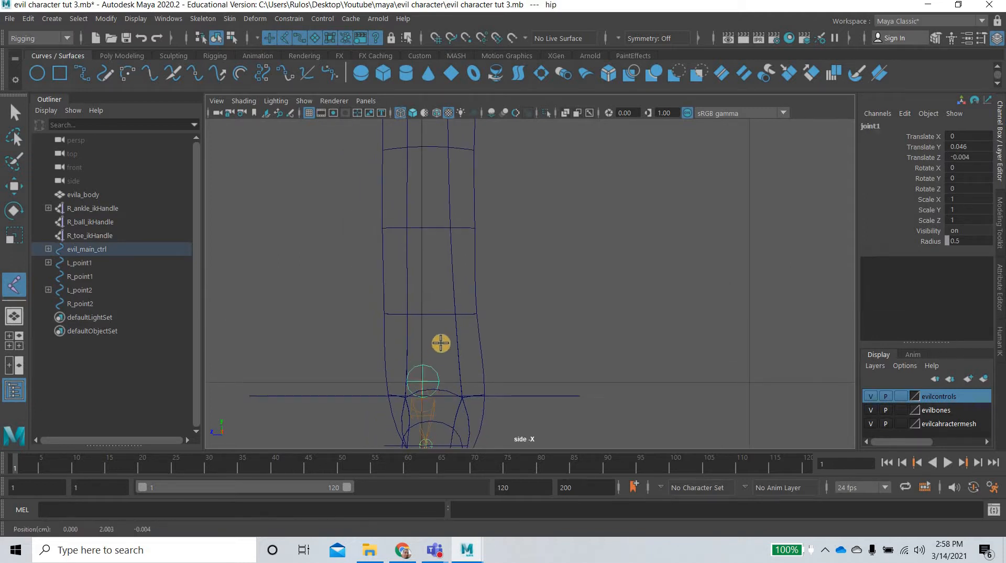
pyautogui.click(441, 315)
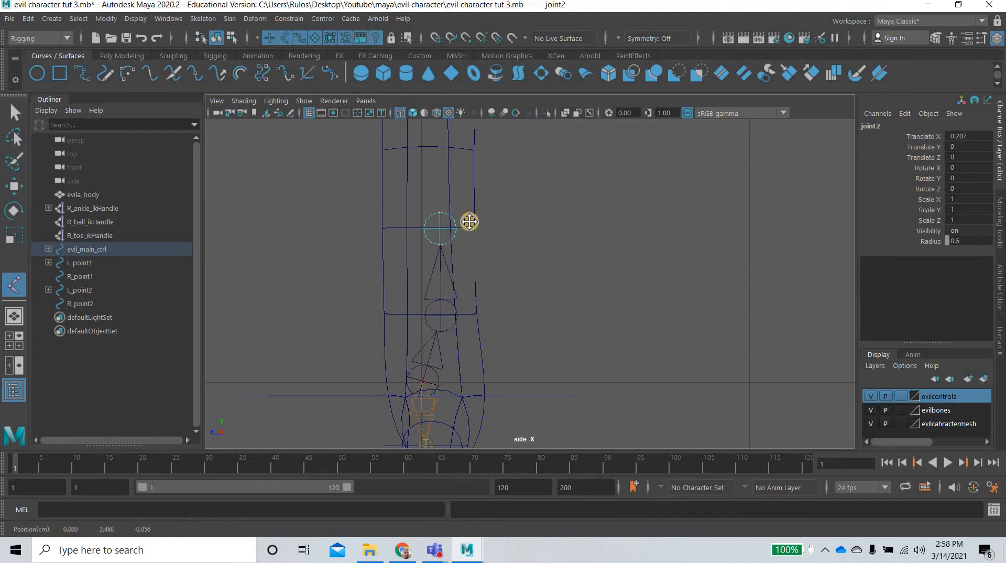
# Continue the spine chain with three more joints up through the chest to the neck base, and select the hip joint for moving
pyautogui.keyDown('alt'); pyautogui.moveTo(469, 343); pyautogui.dragTo(482, 433, button='middle'); pyautogui.keyUp('alt')
pyautogui.click(453, 321)
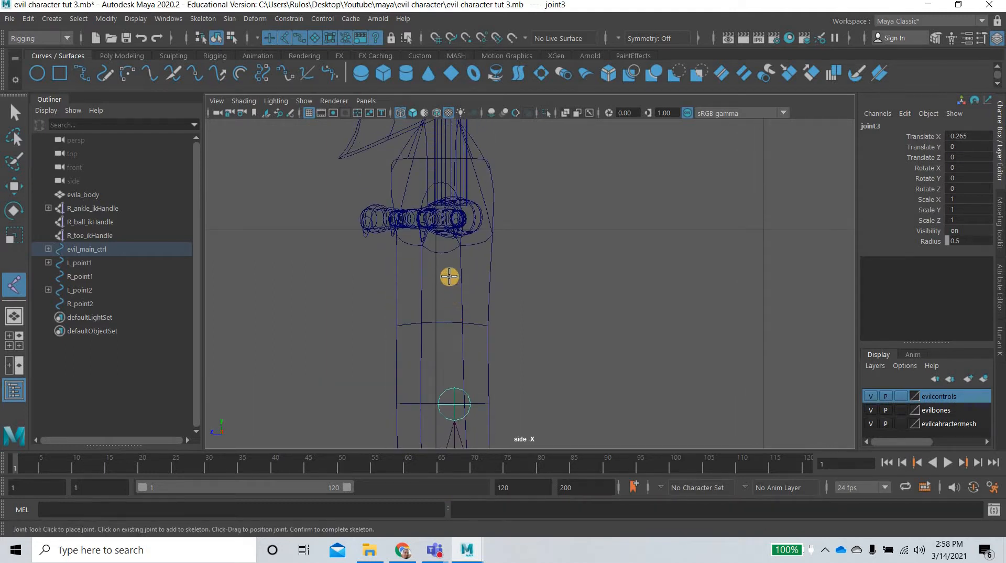
pyautogui.click(454, 321)
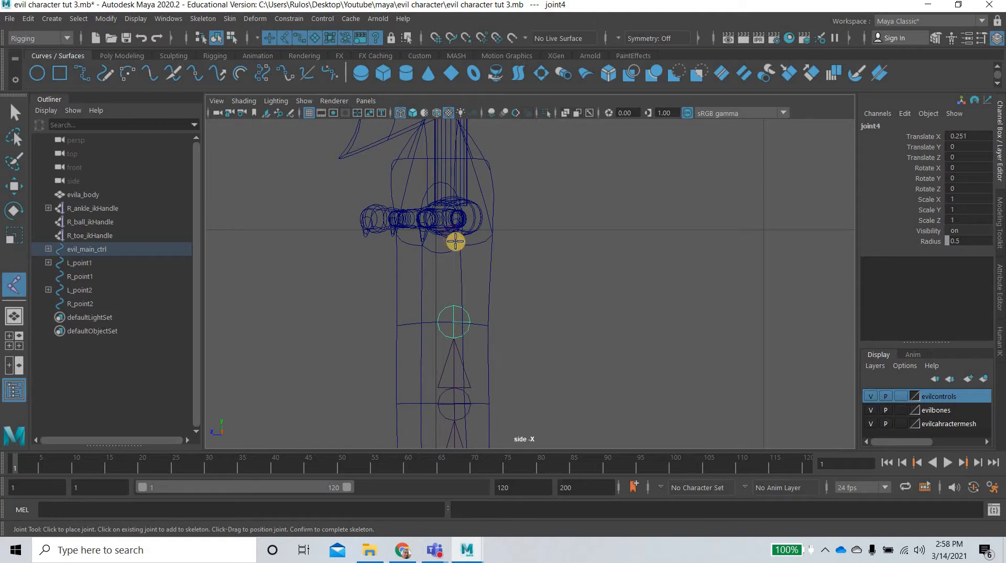
pyautogui.click(454, 240)
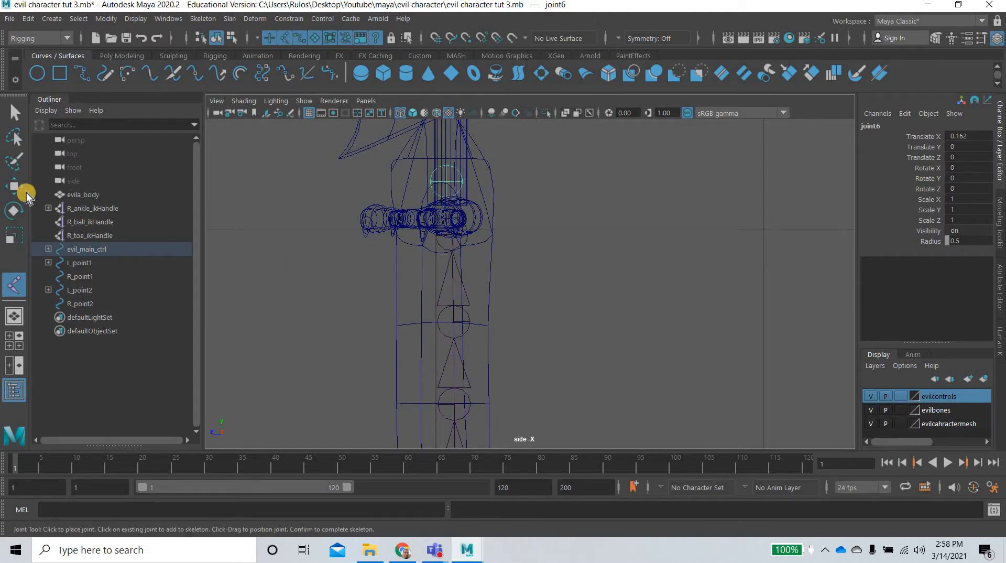
pyautogui.press('w')
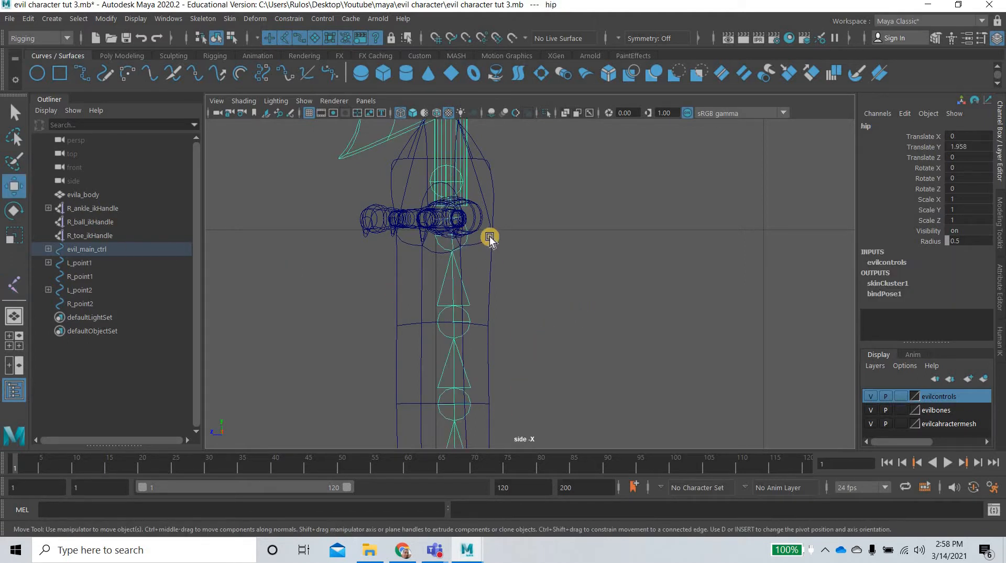
pyautogui.keyDown('alt'); pyautogui.moveTo(474, 443); pyautogui.dragTo(461, 262, button='middle'); pyautogui.keyUp('alt')
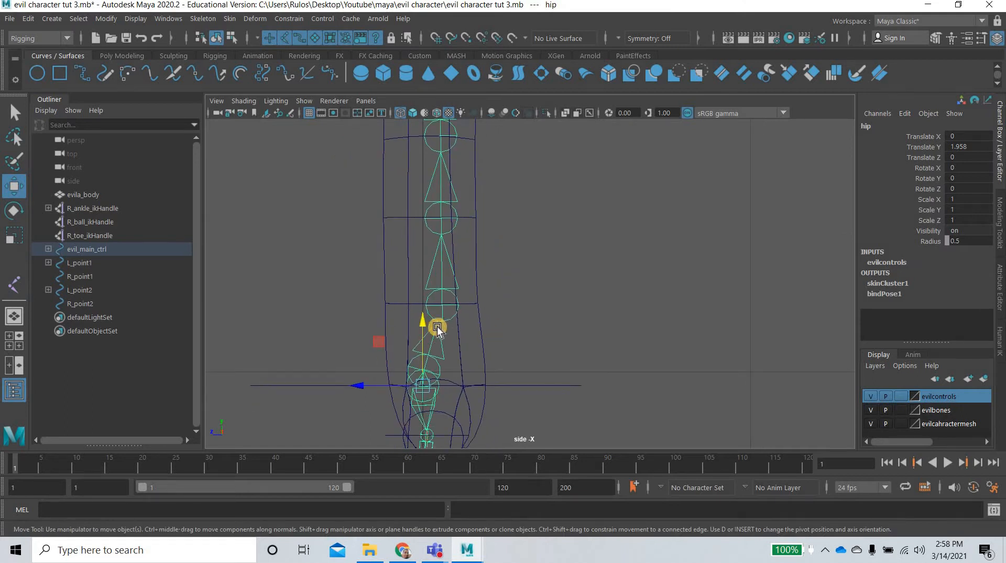
pyautogui.keyDown('alt'); pyautogui.moveTo(437, 326); pyautogui.dragTo(420, 412, button='middle'); pyautogui.keyUp('alt')
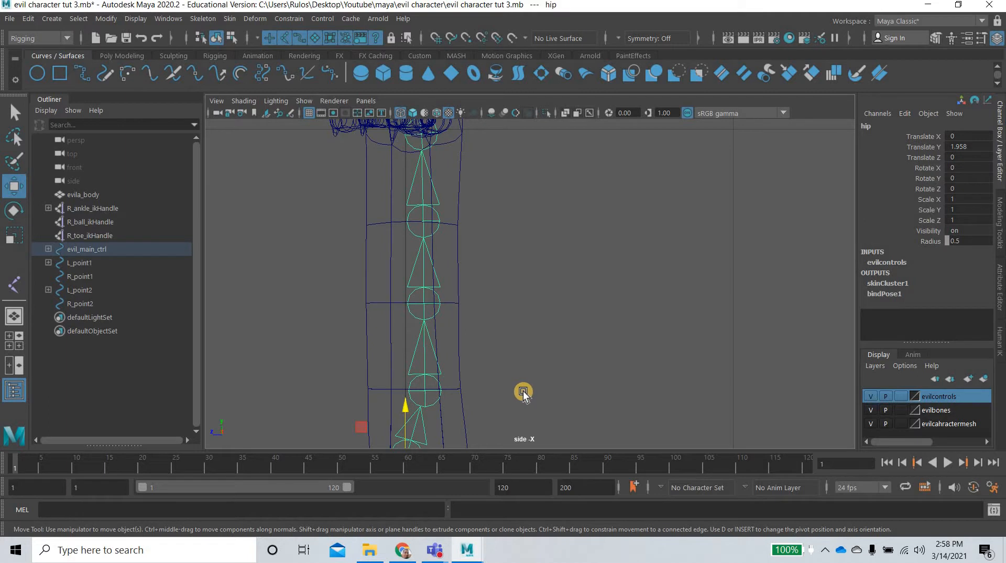
# Select the whole spine hierarchy starting at the joint just above the hip and set the joints' radius to 0.2
pyautogui.keyDown('alt'); pyautogui.moveTo(523, 392); pyautogui.dragTo(550, 286, button='middle'); pyautogui.keyUp('alt')
pyautogui.click(458, 380)
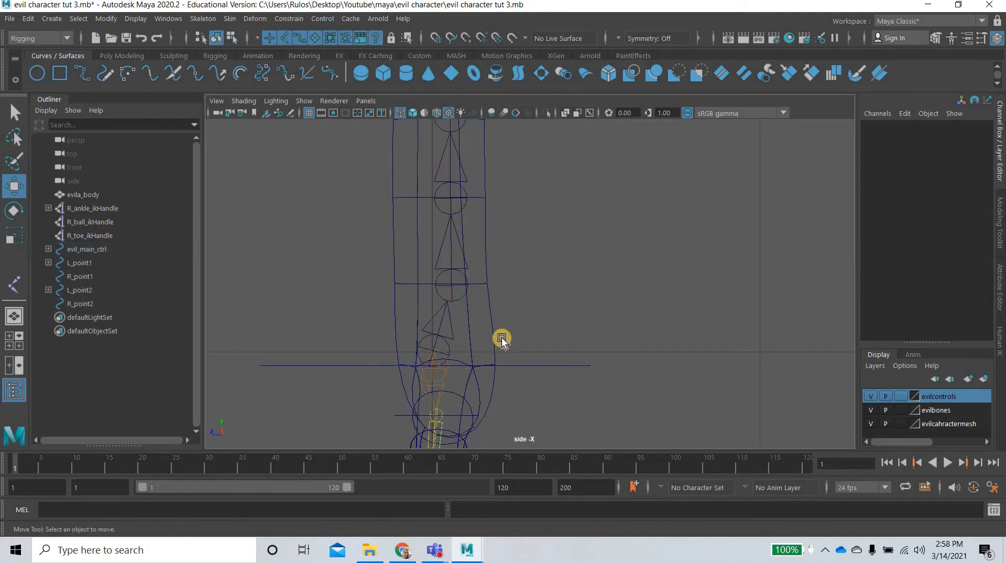
pyautogui.scroll(3, 502, 338)
pyautogui.keyDown('alt'); pyautogui.moveTo(408, 379); pyautogui.dragTo(476, 305, button='middle'); pyautogui.keyUp('alt')
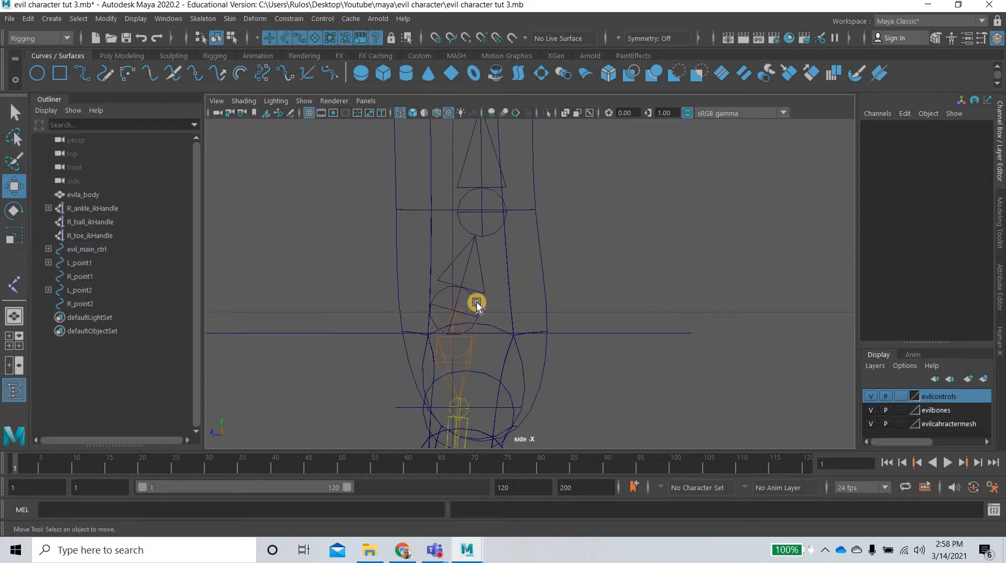
pyautogui.click(476, 303)
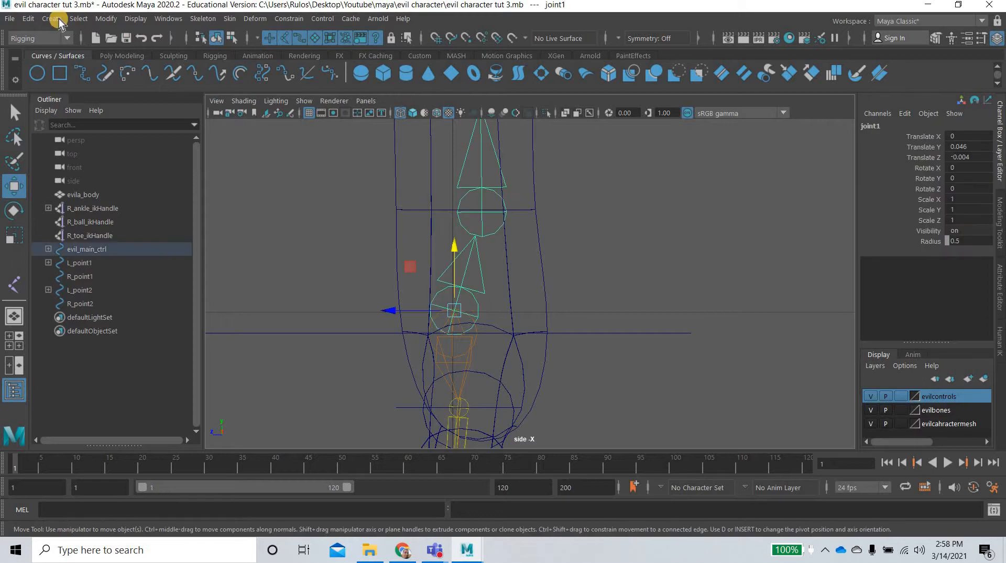
pyautogui.click(80, 20)
pyautogui.click(171, 81)
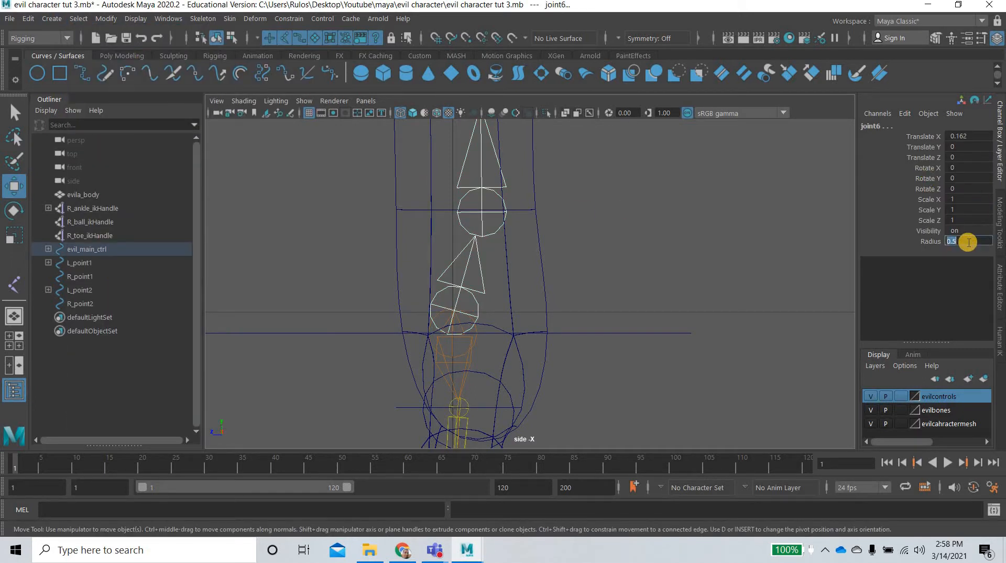
pyautogui.write('0.2')
pyautogui.press('Return')
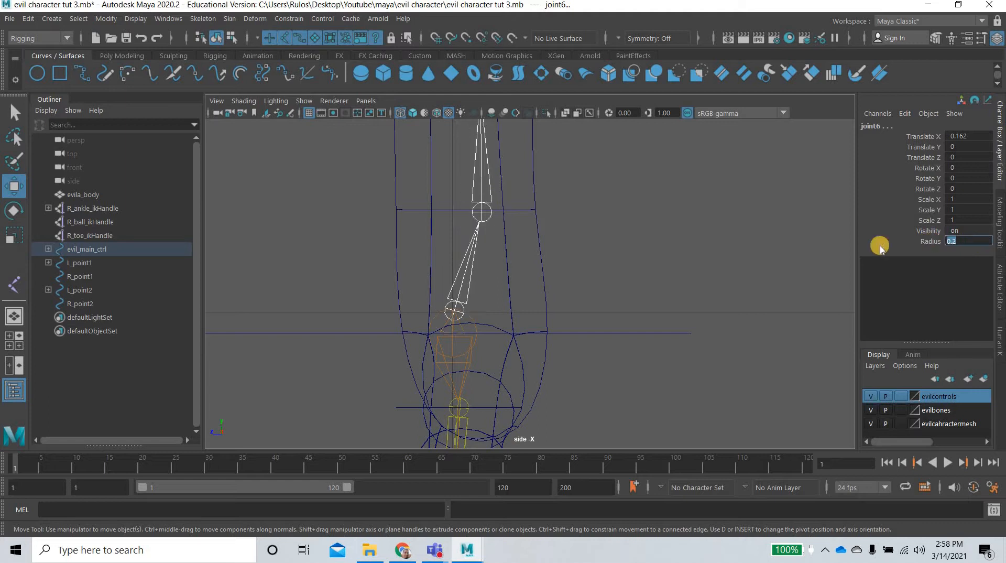
# Examine the resized spine joints against the full character in the side and front views
pyautogui.scroll(-10, 570, 311)
pyautogui.scroll(4, 569, 311)
pyautogui.click(558, 313)
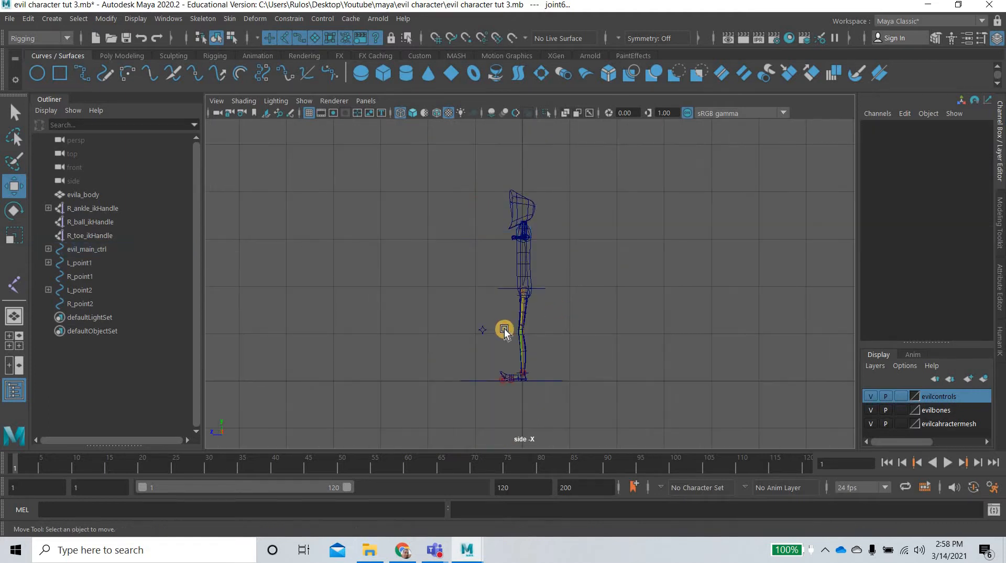
pyautogui.press('space')
pyautogui.press('space')
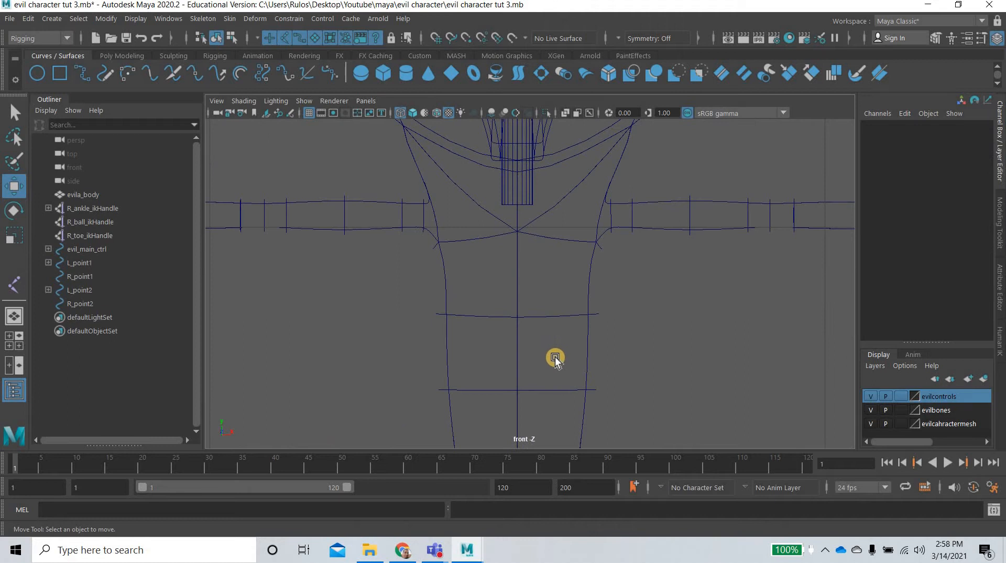
pyautogui.press('a')
pyautogui.press('space')
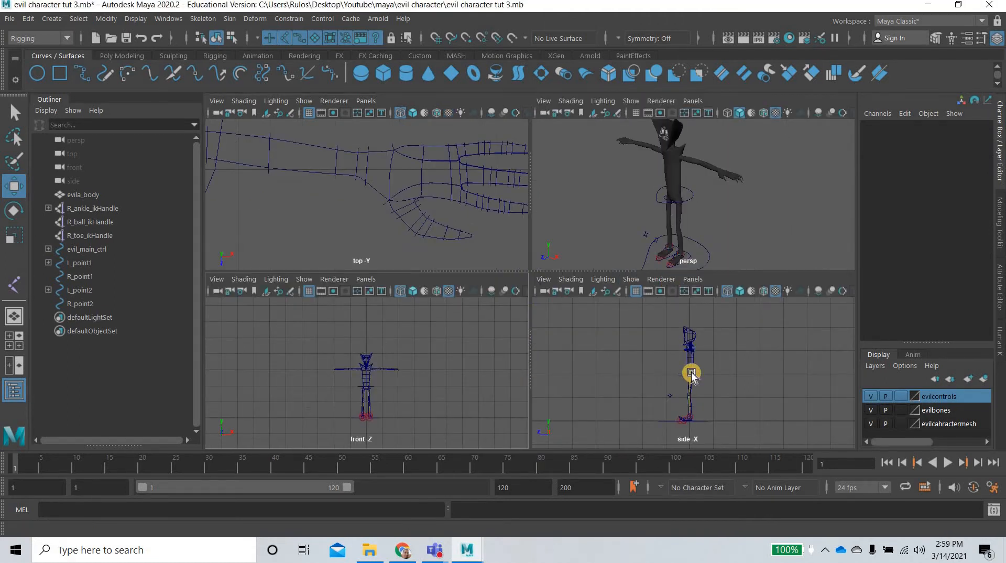
pyautogui.press('space')
pyautogui.scroll(3, 659, 379)
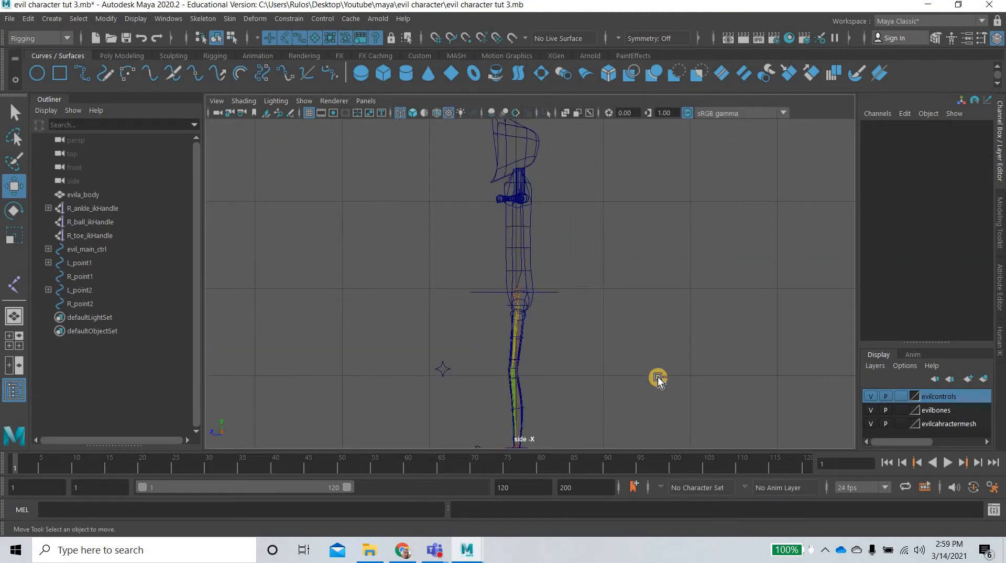
# In the side view, set the radius of the lowest spine joint above the hip to 0.2
pyautogui.hotkey('ctrl', 'z')
pyautogui.click(589, 323)
pyautogui.scroll(4, 469, 270)
pyautogui.click(465, 268)
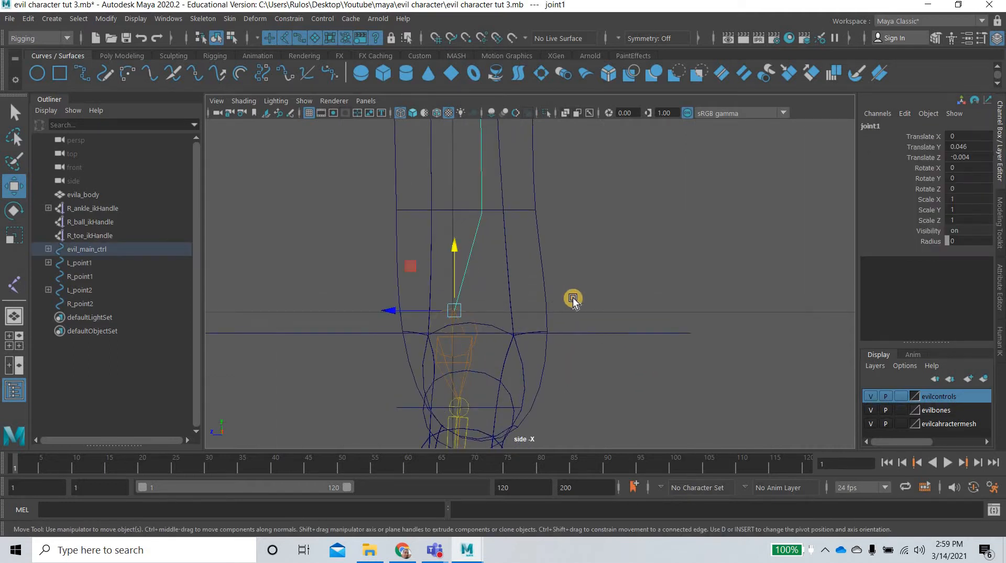
pyautogui.scroll(3, 572, 299)
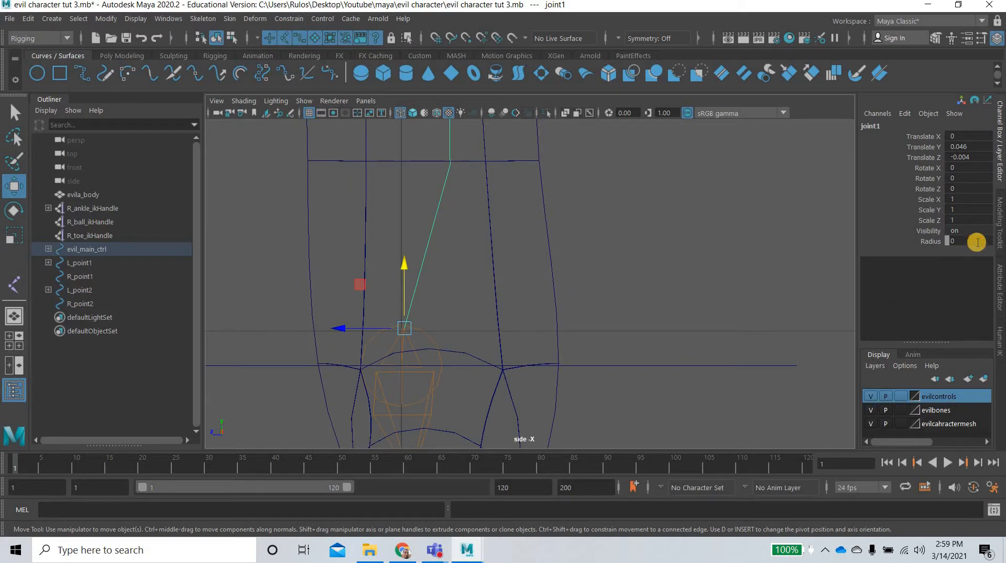
pyautogui.click(978, 242)
pyautogui.write('.2')
pyautogui.press('Return')
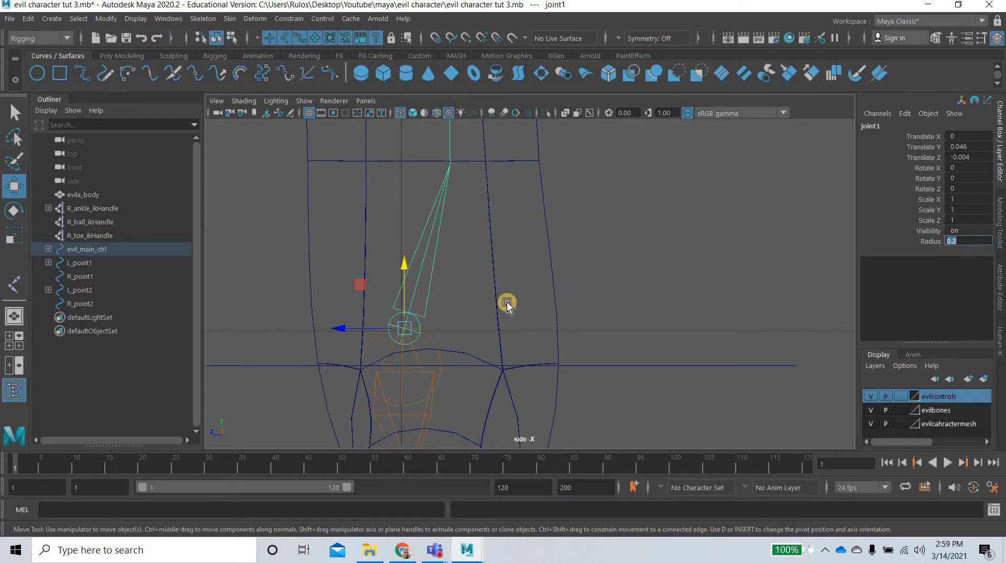
# Extend the selection to the full spine hierarchy, set the radius of all its joints to 0.2, and deselect
pyautogui.click(79, 19)
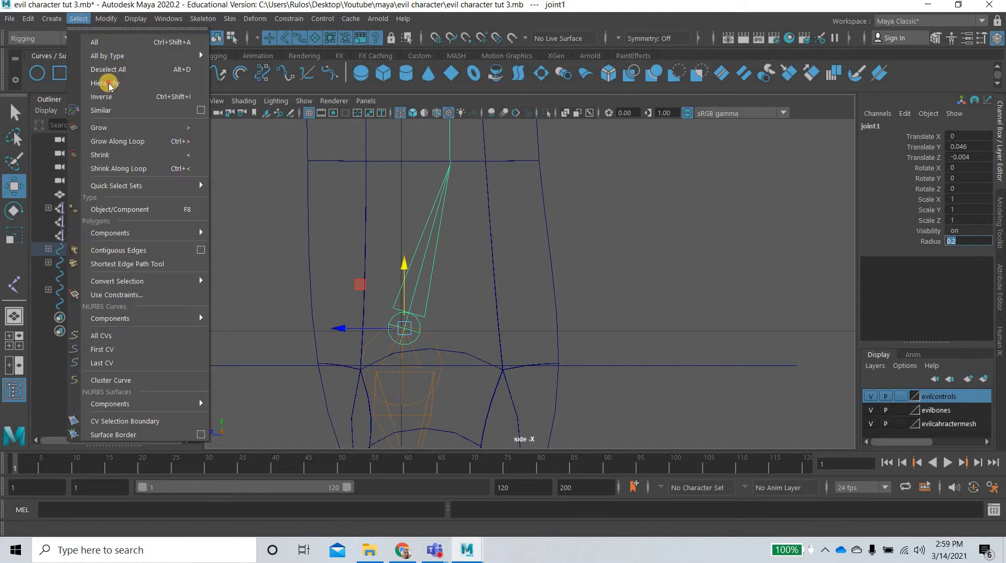
pyautogui.click(105, 82)
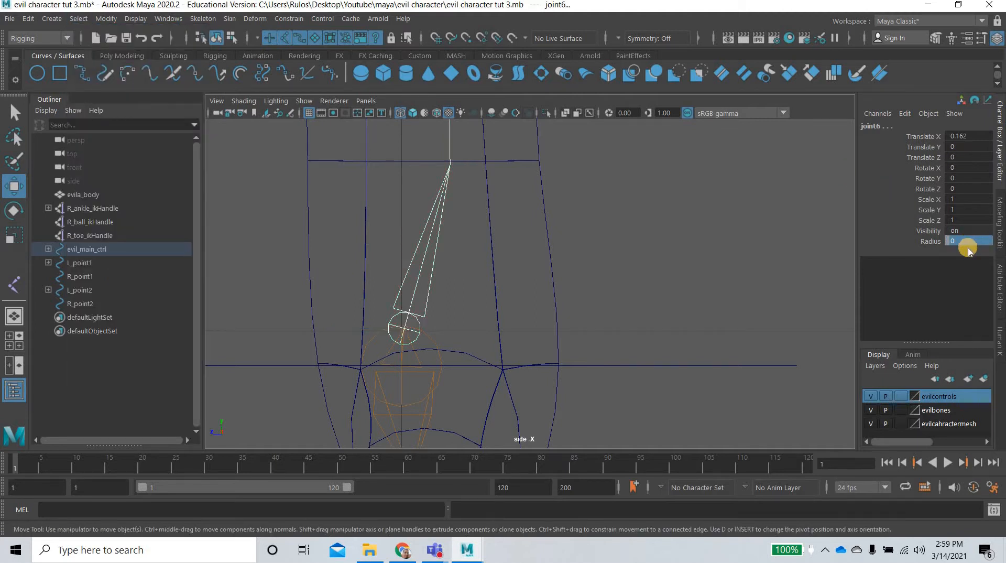
pyautogui.click(969, 246)
pyautogui.write('.2')
pyautogui.press('Return')
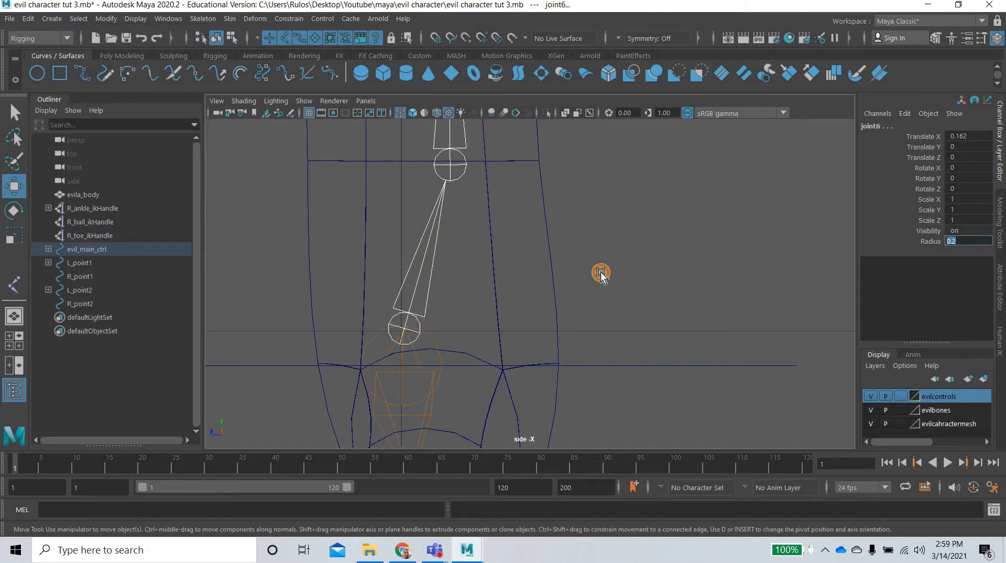
pyautogui.click(602, 272)
# In the front view, set the hip joint's radius to 0.2
pyautogui.press('space')
pyautogui.press('space')
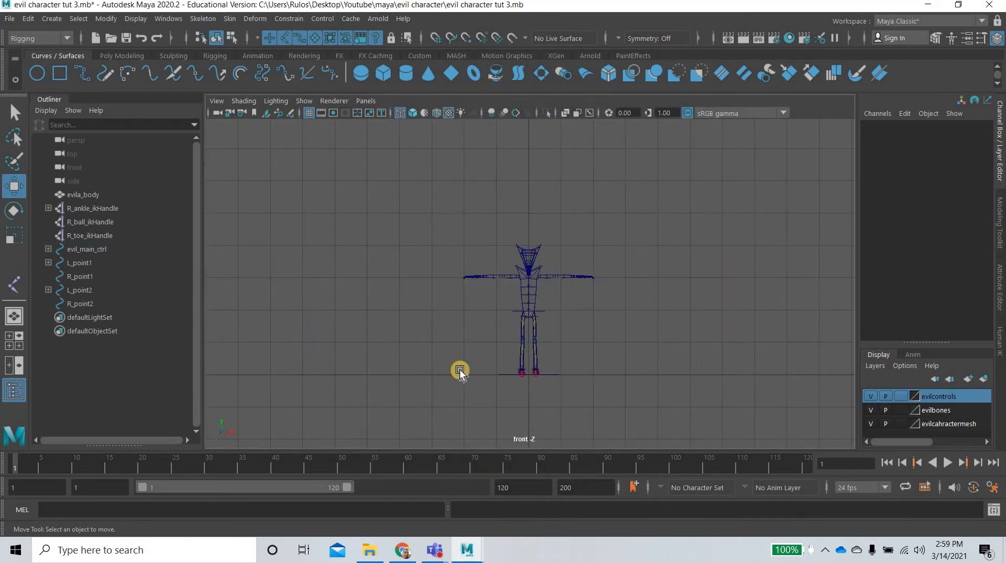
pyautogui.scroll(8, 539, 358)
pyautogui.scroll(6, 495, 328)
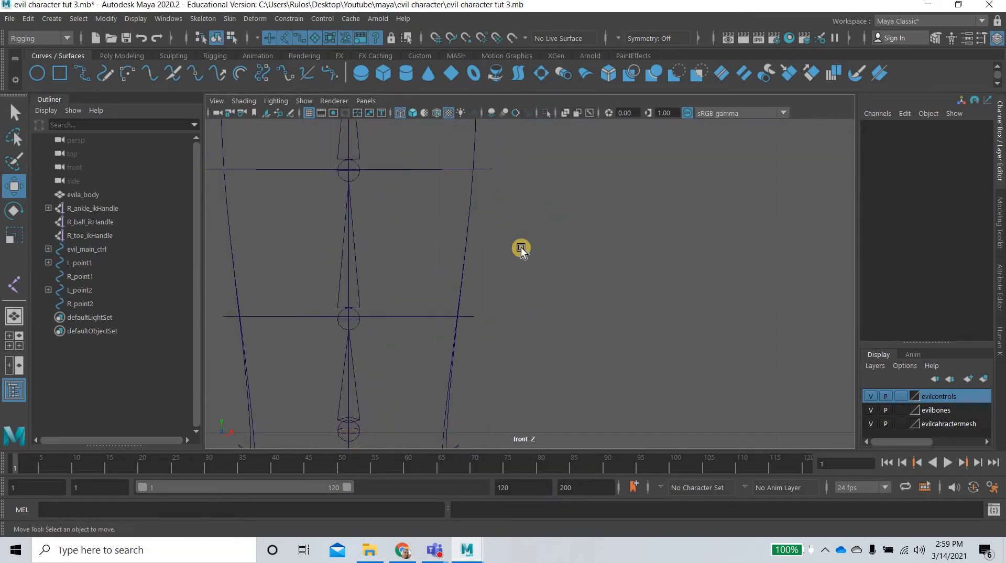
pyautogui.click(485, 263)
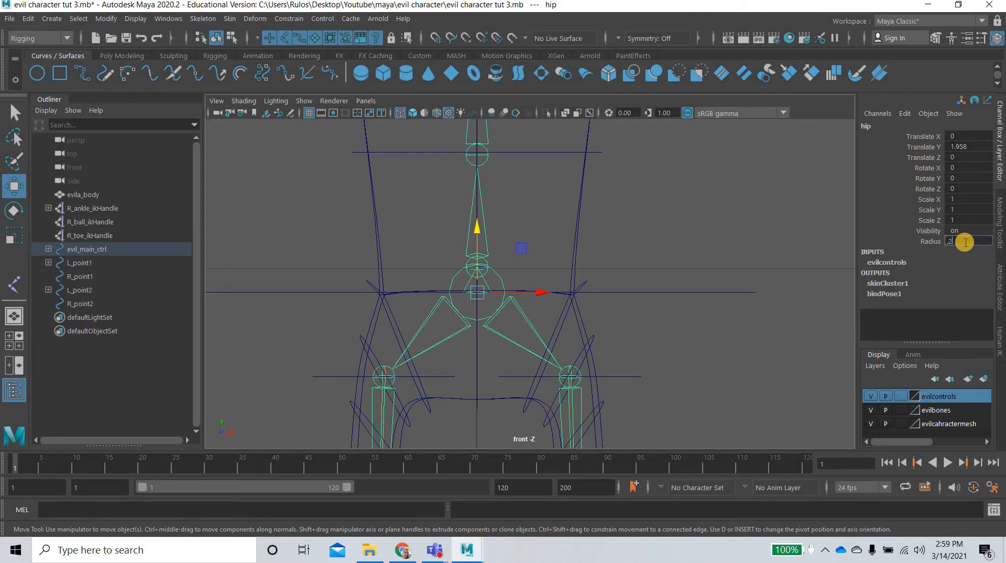
pyautogui.click(966, 243)
pyautogui.write('.2')
pyautogui.press('Return')
# Examine the placement of the spine joints along the torso's edge loops in the front view, from the hip upward
pyautogui.click(487, 250)
pyautogui.scroll(3, 465, 255)
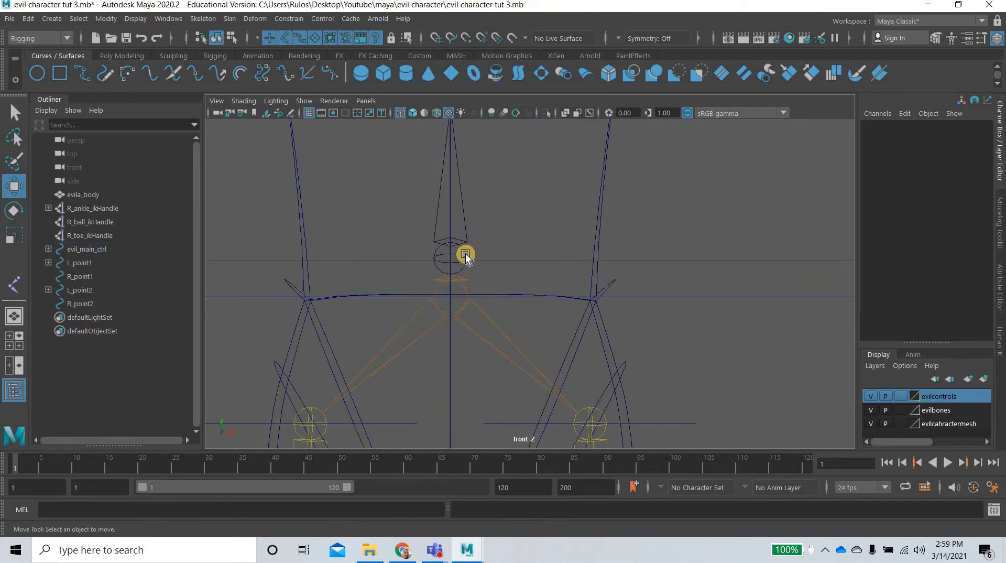
pyautogui.click(463, 209)
pyautogui.scroll(3, 472, 260)
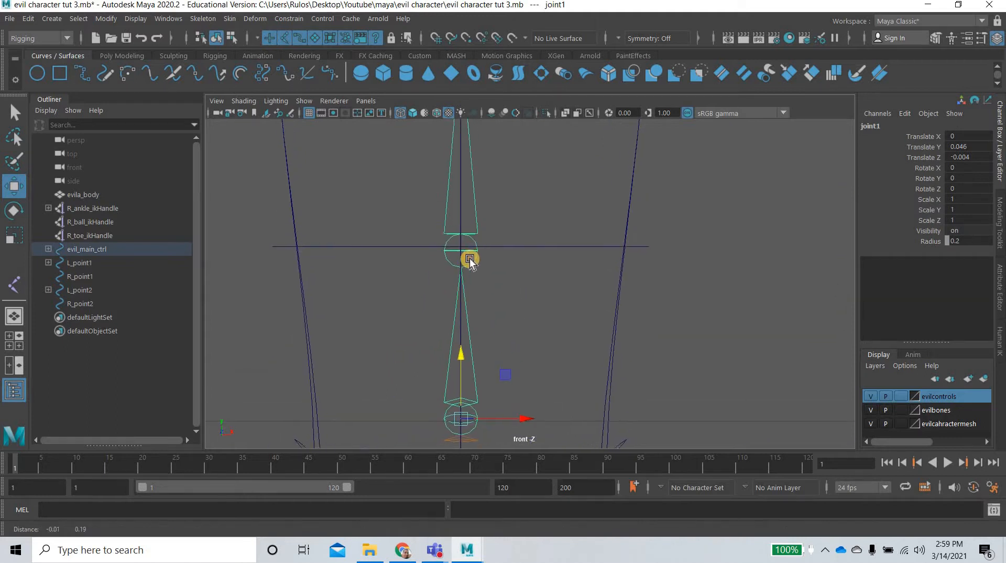
pyautogui.click(467, 254)
pyautogui.click(466, 233)
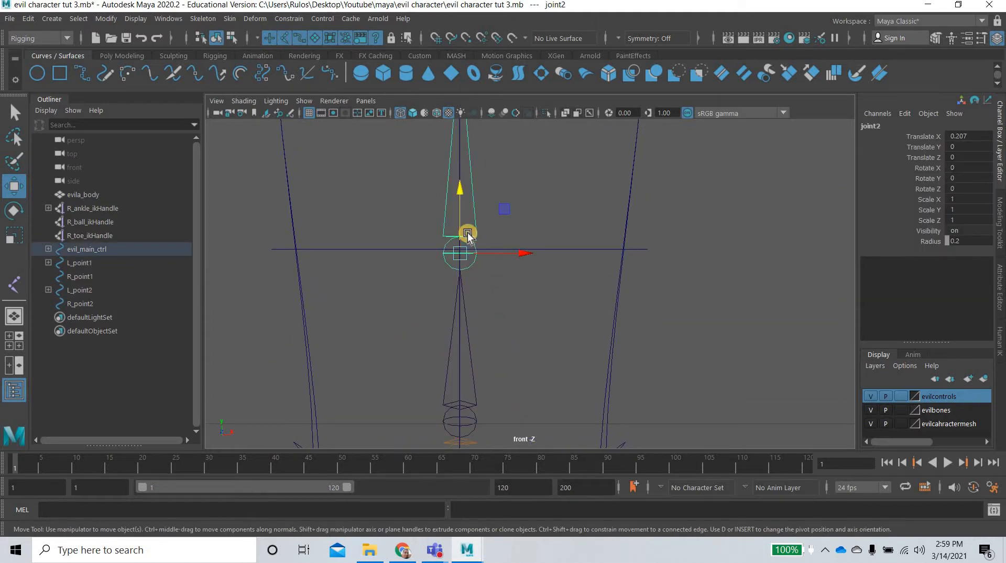
pyautogui.scroll(5, 439, 247)
pyautogui.keyDown('alt'); pyautogui.moveTo(445, 309); pyautogui.dragTo(448, 439, button='middle'); pyautogui.keyUp('alt')
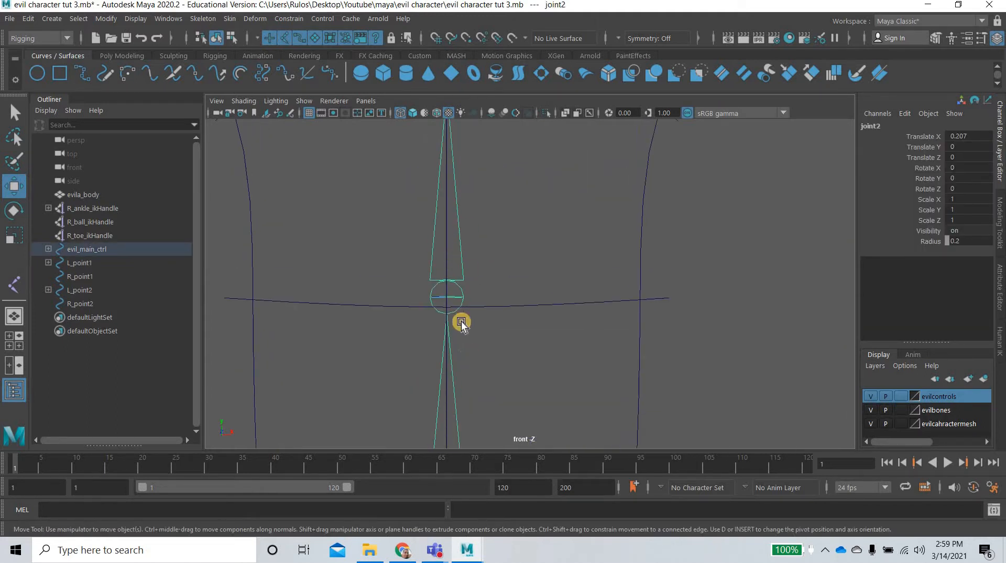
pyautogui.keyDown('alt'); pyautogui.moveTo(443, 266); pyautogui.dragTo(441, 391, button='middle'); pyautogui.keyUp('alt')
pyautogui.scroll(-6, 443, 341)
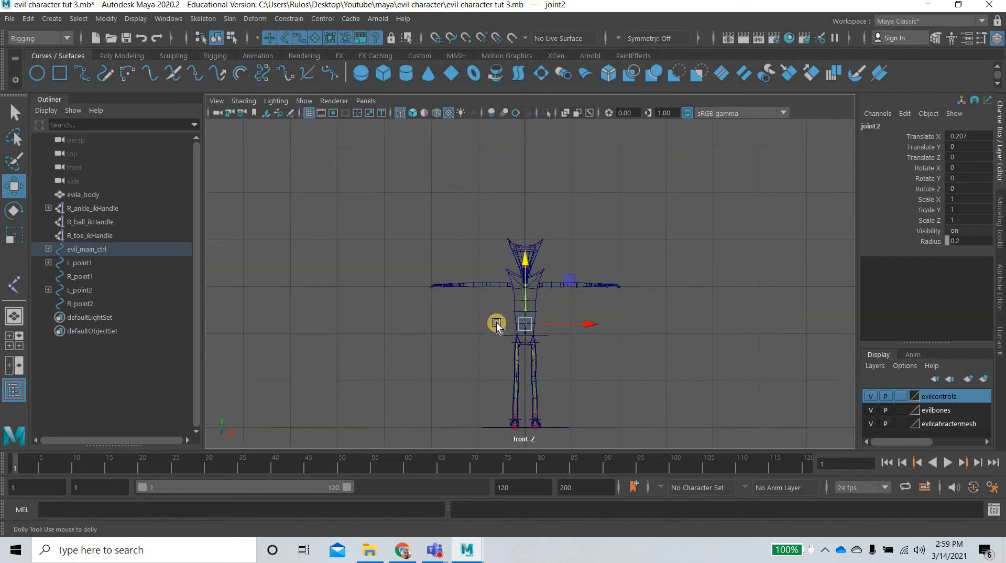
# Move the top spine joint upward in the neck to about Translate X 0.217 and Translate Y 0.005
pyautogui.scroll(7, 503, 278)
pyautogui.click(487, 249)
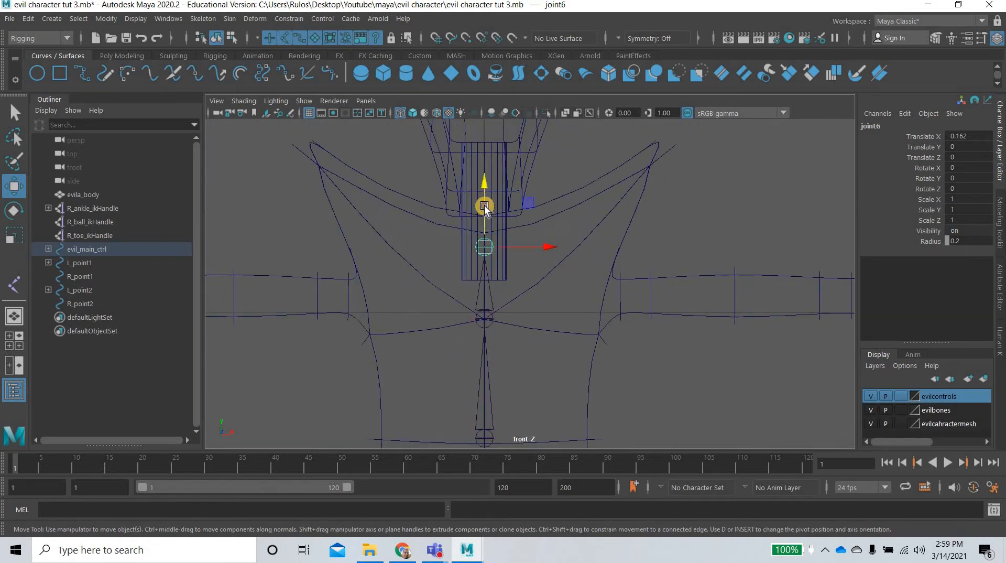
pyautogui.moveTo(487, 191); pyautogui.dragTo(486, 169)
pyautogui.scroll(-5, 562, 383)
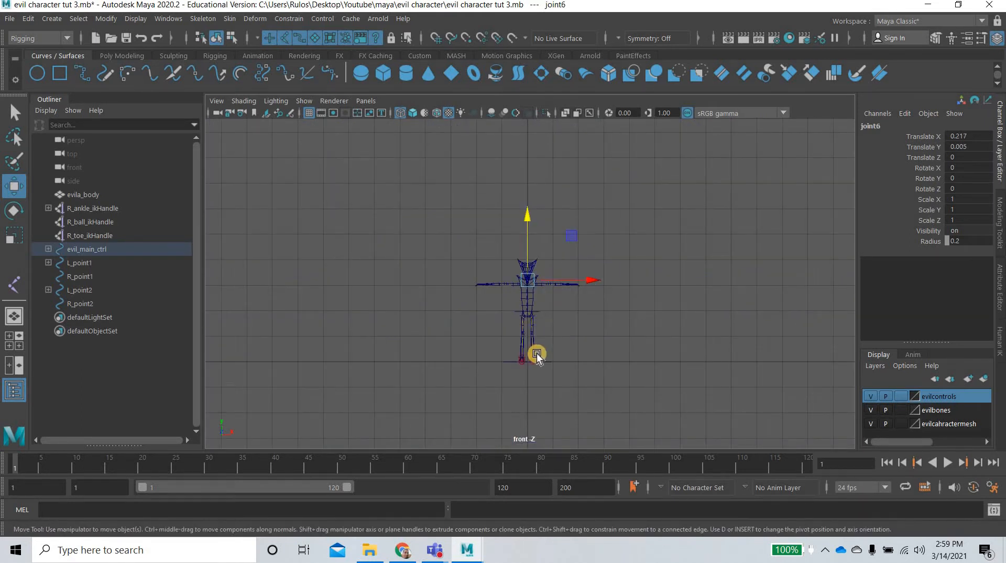
pyautogui.scroll(5, 478, 303)
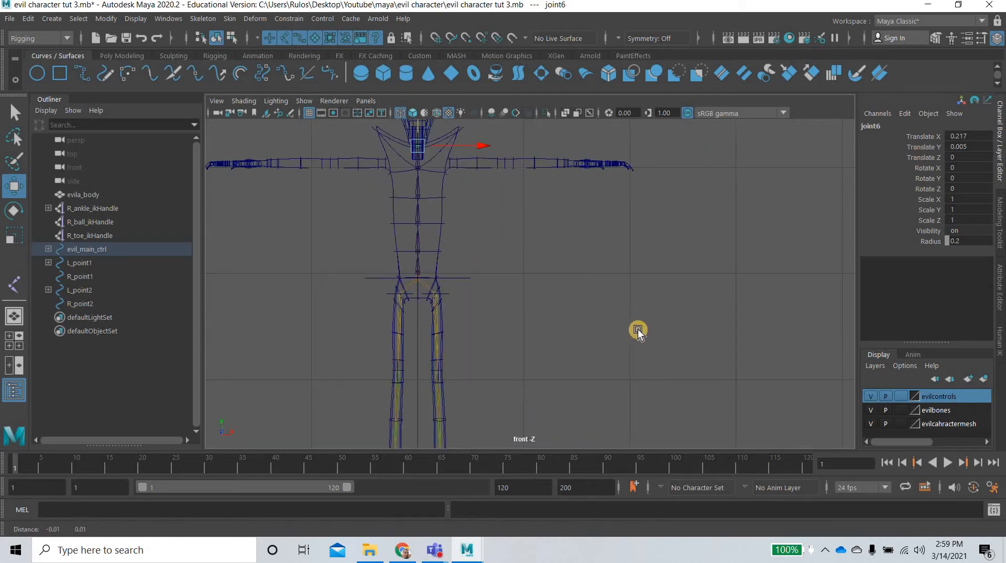
# In the side view, create an IK spline handle from the lowest spine joint to the top neck joint and rename it ikHandle_spine
pyautogui.press('space')
pyautogui.press('space')
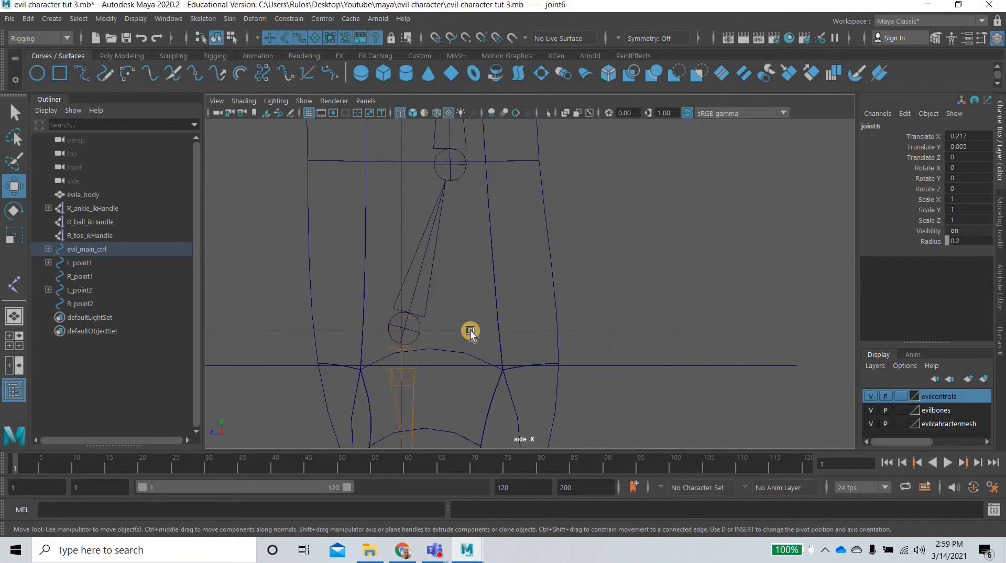
pyautogui.press('a')
pyautogui.scroll(4, 514, 354)
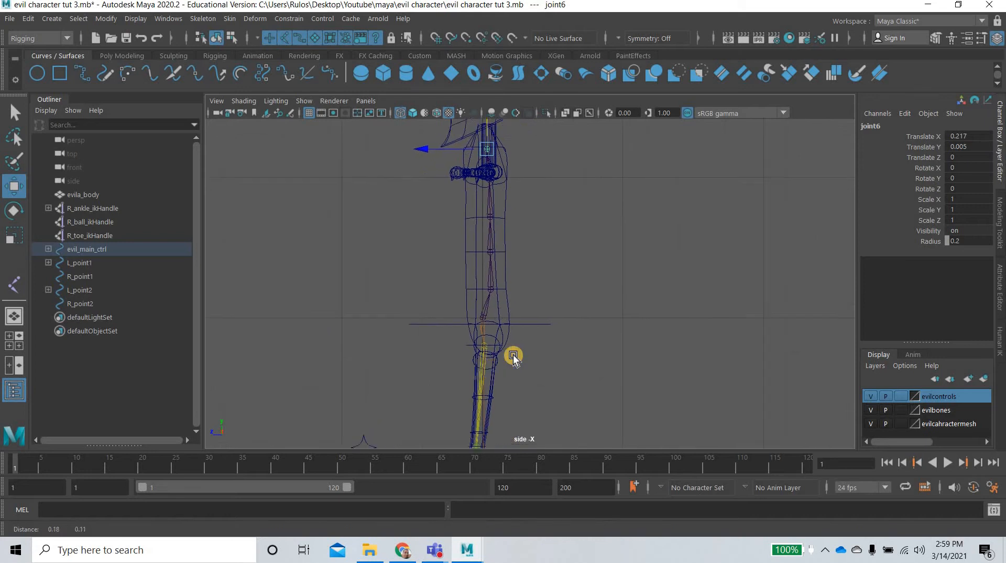
pyautogui.scroll(3, 380, 279)
pyautogui.click(203, 18)
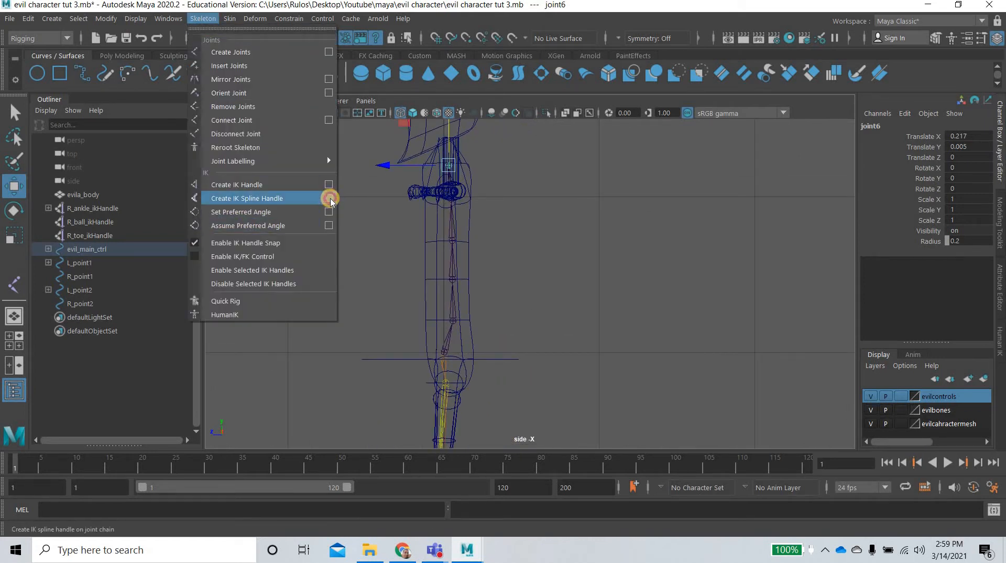
pyautogui.click(330, 198)
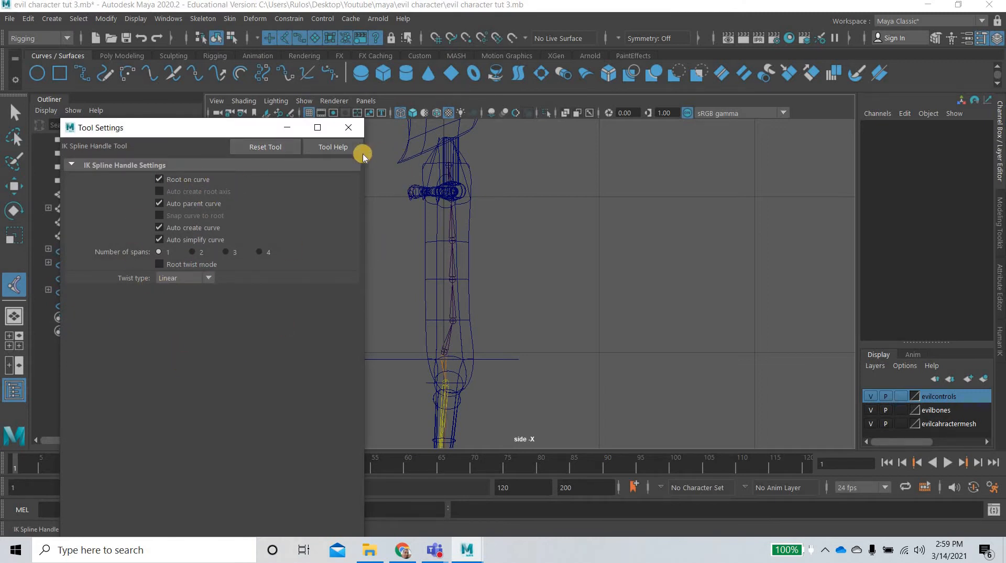
pyautogui.click(348, 128)
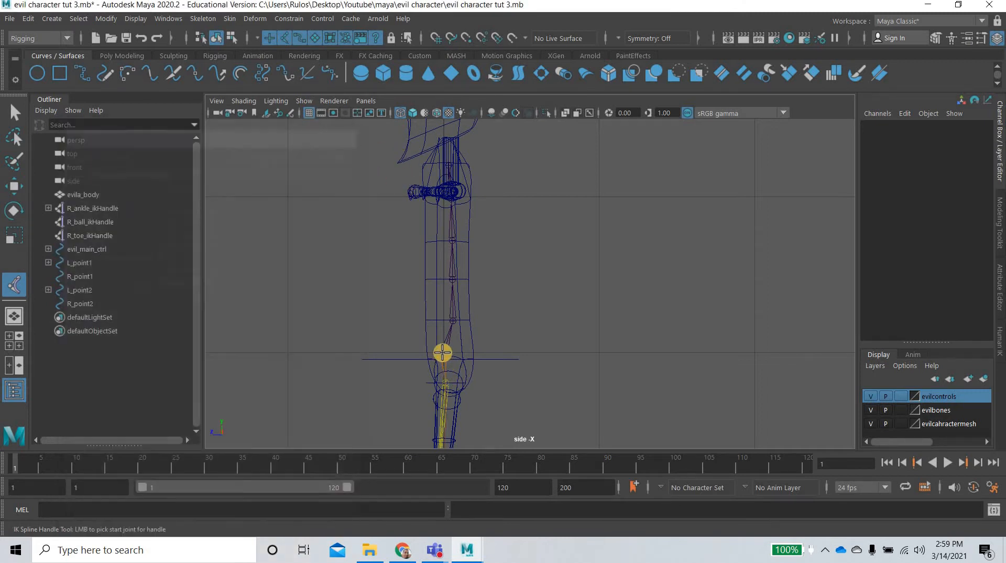
pyautogui.scroll(5, 532, 334)
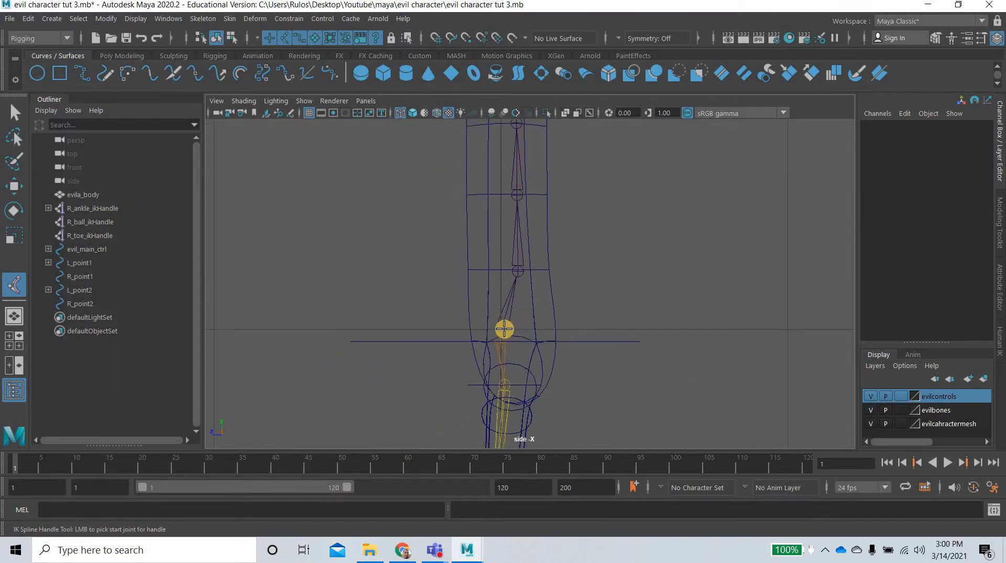
pyautogui.click(517, 124)
pyautogui.keyDown('alt'); pyautogui.moveTo(598, 408); pyautogui.dragTo(612, 540, button='middle'); pyautogui.keyUp('alt')
pyautogui.keyDown('alt'); pyautogui.moveTo(532, 129); pyautogui.dragTo(517, 152, button='middle'); pyautogui.keyUp('alt')
pyautogui.click(510, 140)
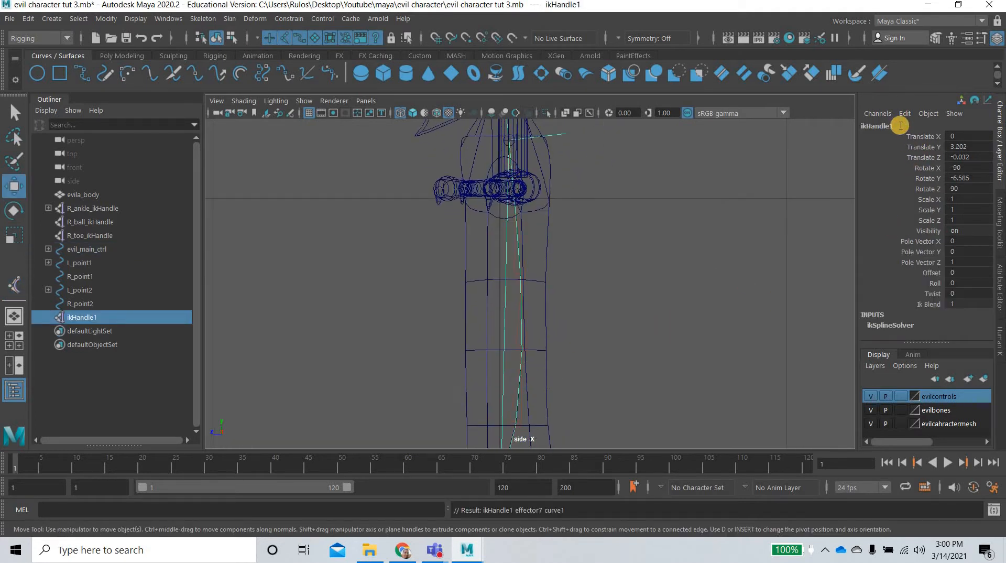
pyautogui.doubleClick(900, 126)
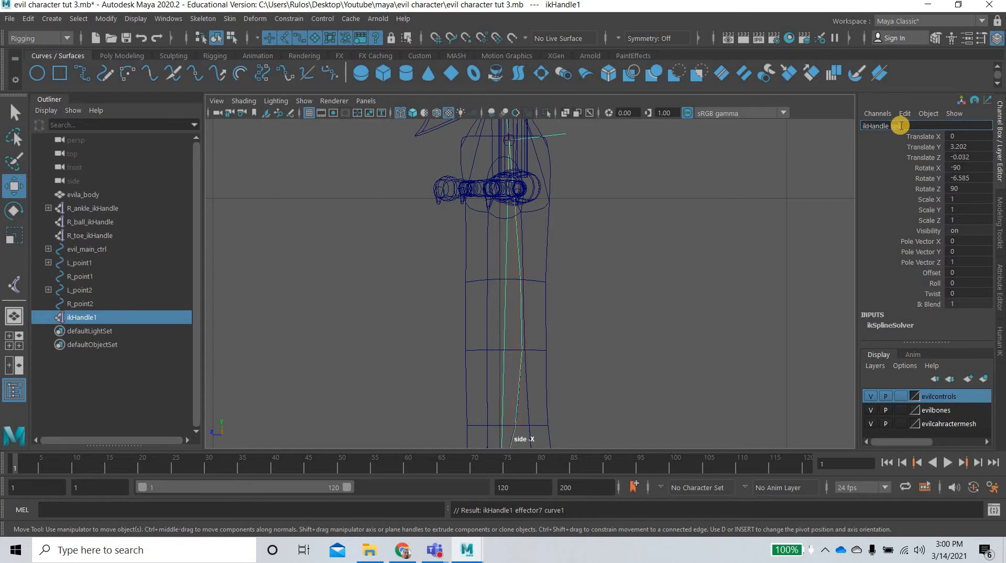
pyautogui.press('Return')
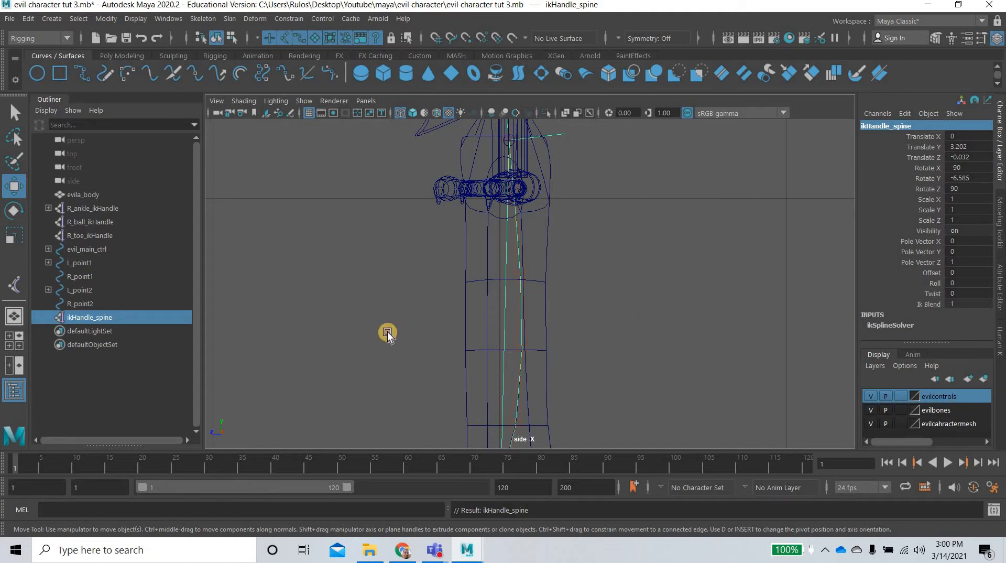
# Rename the two lowest joints of the spine chain joint1_spine and joint2_spine, from the bottom up
pyautogui.click(579, 397)
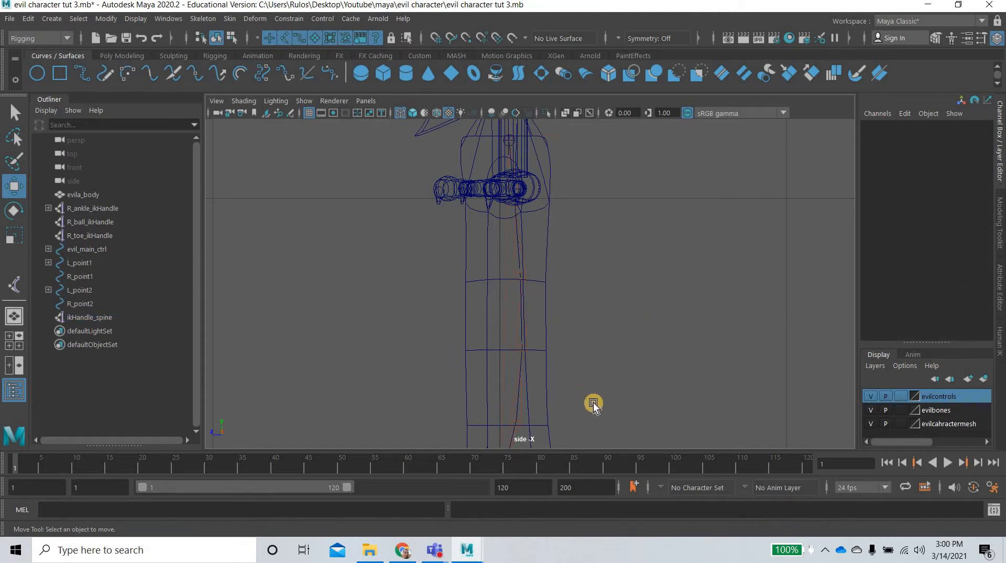
pyautogui.keyDown('alt'); pyautogui.moveTo(524, 438); pyautogui.dragTo(539, 325, button='middle'); pyautogui.keyUp('alt')
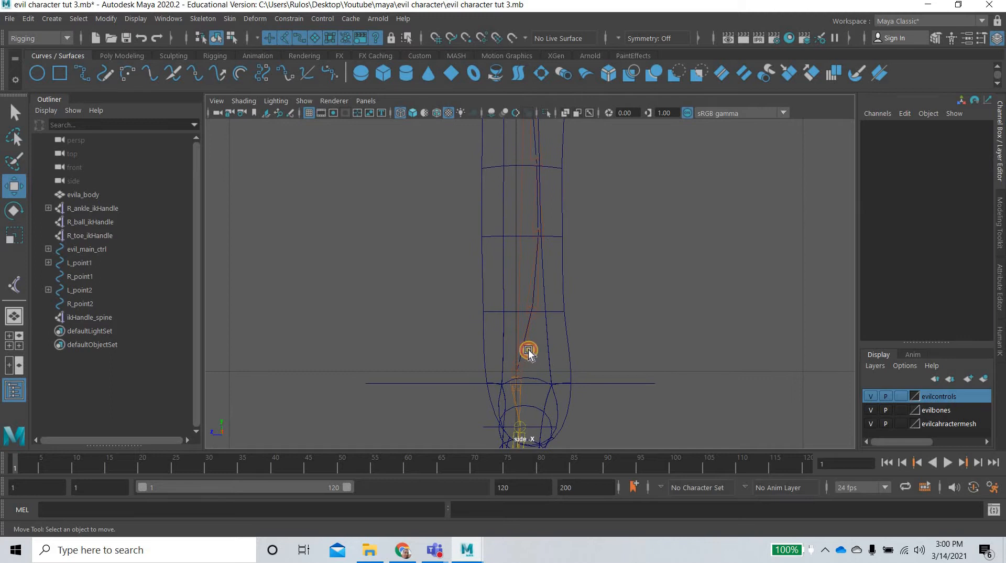
pyautogui.click(529, 351)
pyautogui.doubleClick(903, 125)
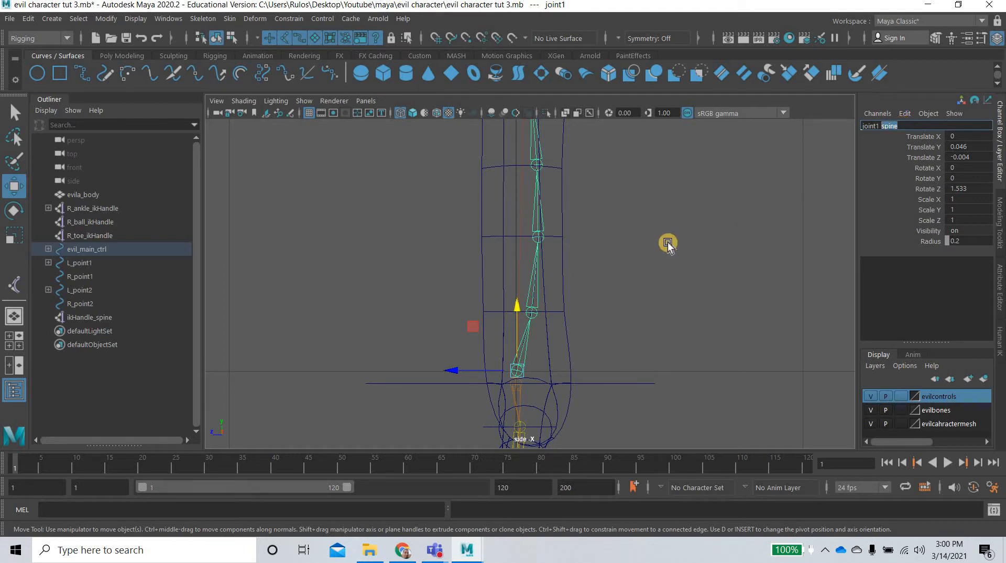
pyautogui.click(531, 297)
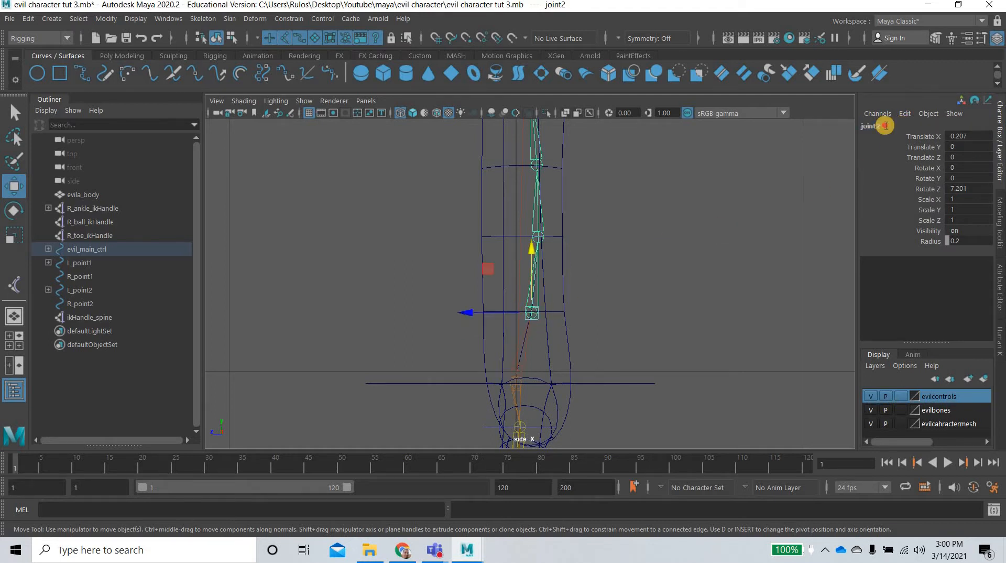
pyautogui.doubleClick(894, 124)
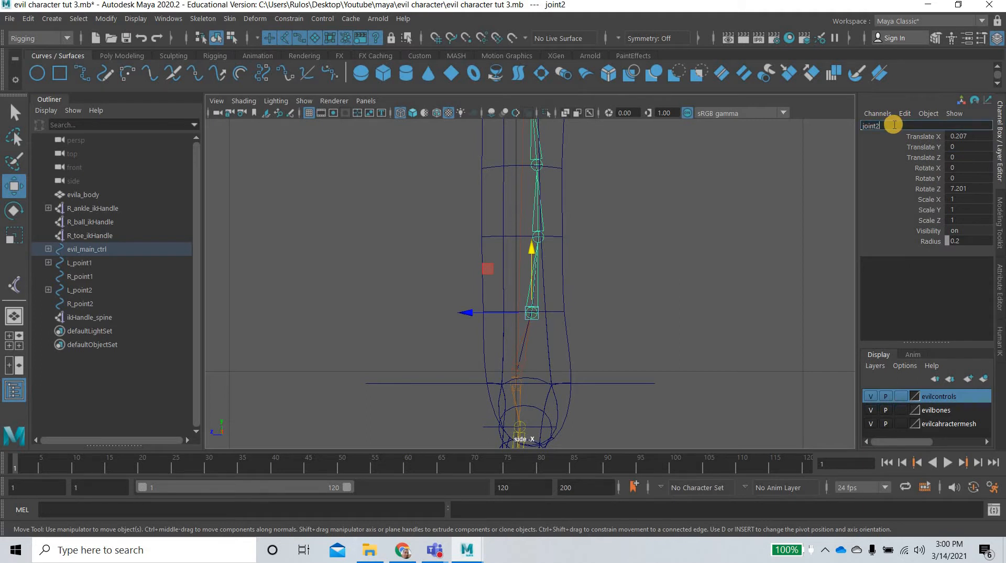
pyautogui.write('_spine')
pyautogui.press('Return')
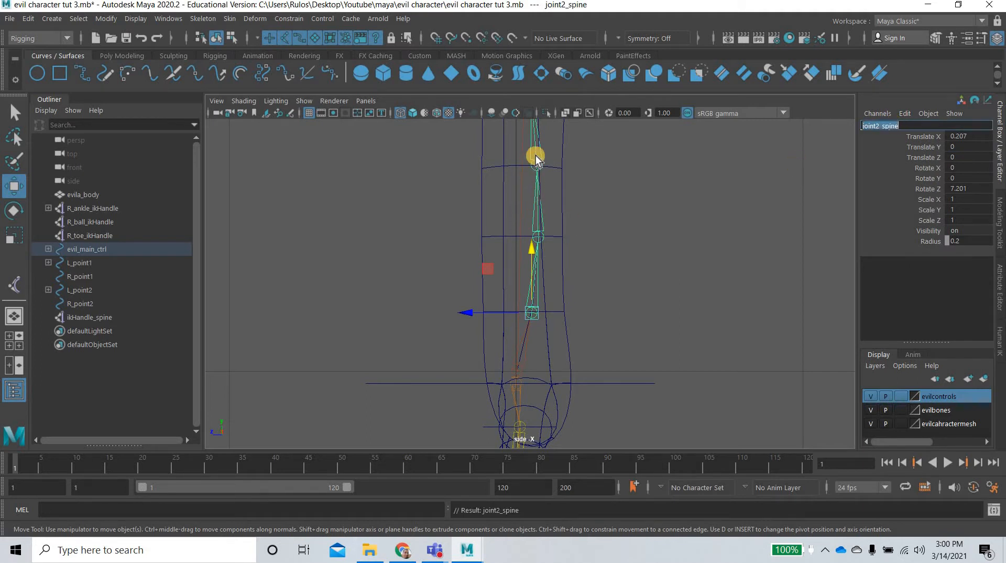
# Rename the fourth spine joint from the bottom joint4_spine and the third one joint3_spine
pyautogui.click(536, 158)
pyautogui.click(912, 128)
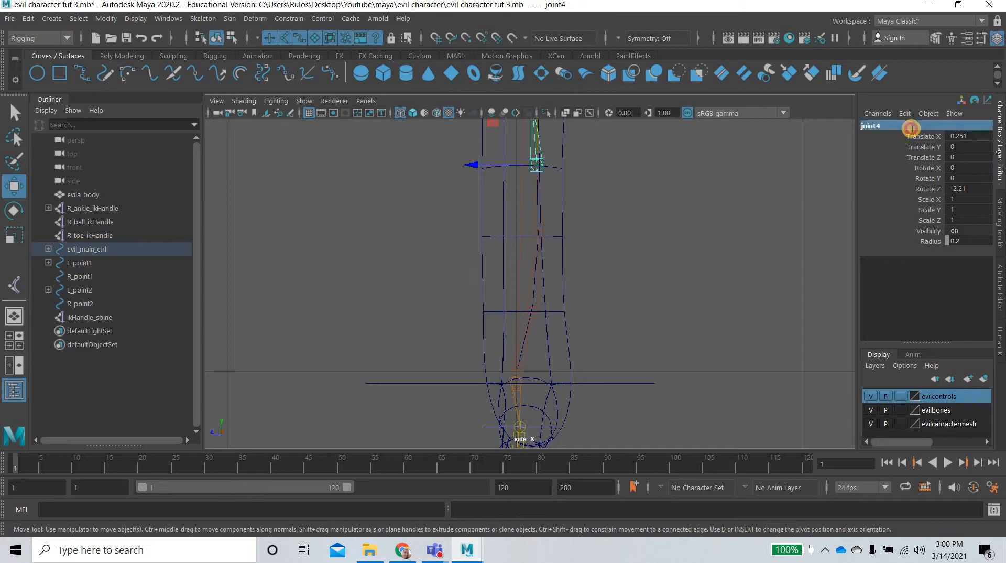
pyautogui.click(912, 128)
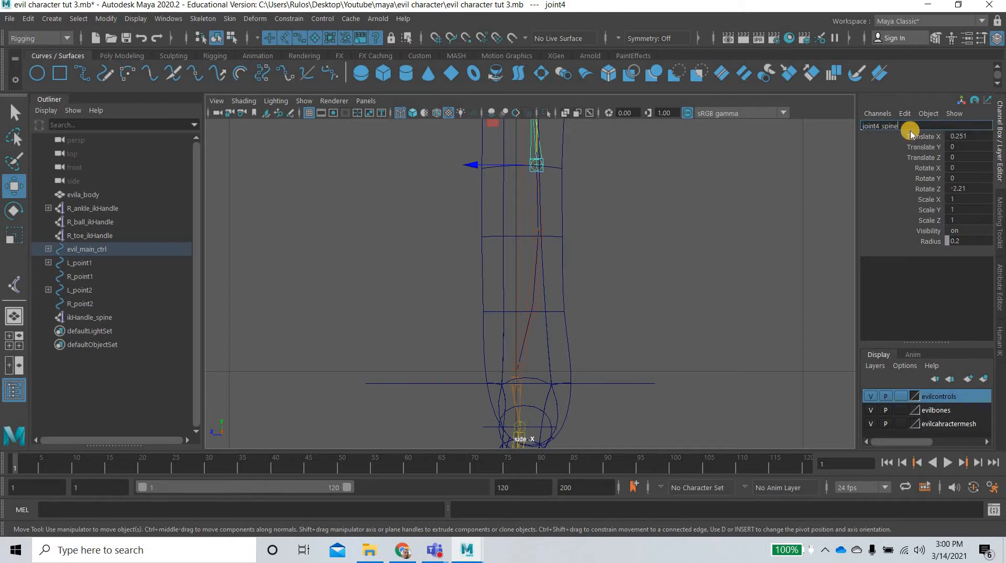
pyautogui.press('Return')
pyautogui.keyDown('alt'); pyautogui.moveTo(535, 216); pyautogui.dragTo(539, 294, button='middle'); pyautogui.keyUp('alt')
pyautogui.press('Up')
pyautogui.doubleClick(893, 126)
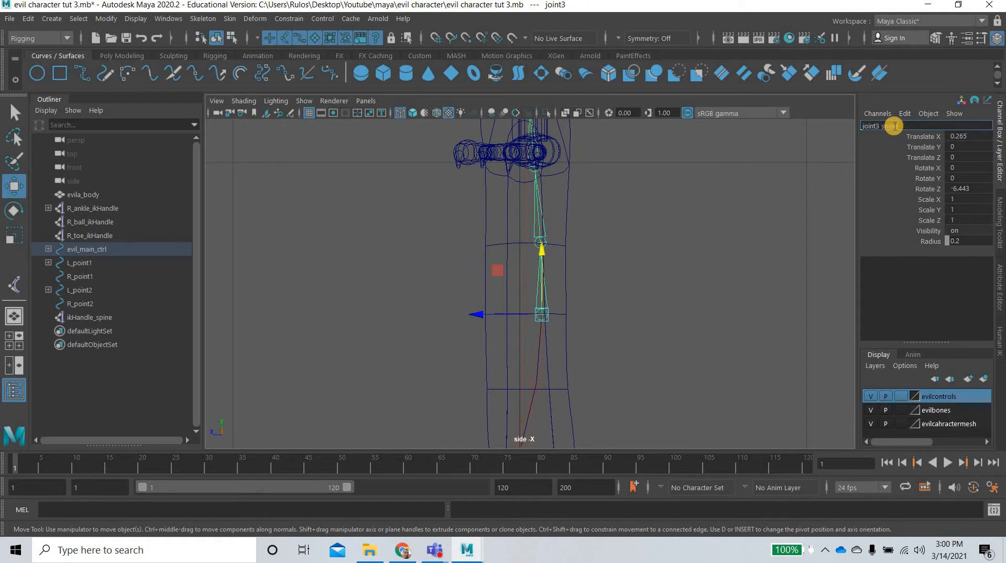
pyautogui.press('Return')
# Rename the fifth spine joint, at chest height just below the neck joint, joint5_spine
pyautogui.keyDown('alt'); pyautogui.moveTo(555, 197); pyautogui.dragTo(546, 332, button='middle'); pyautogui.keyUp('alt')
pyautogui.scroll(3, 507, 247)
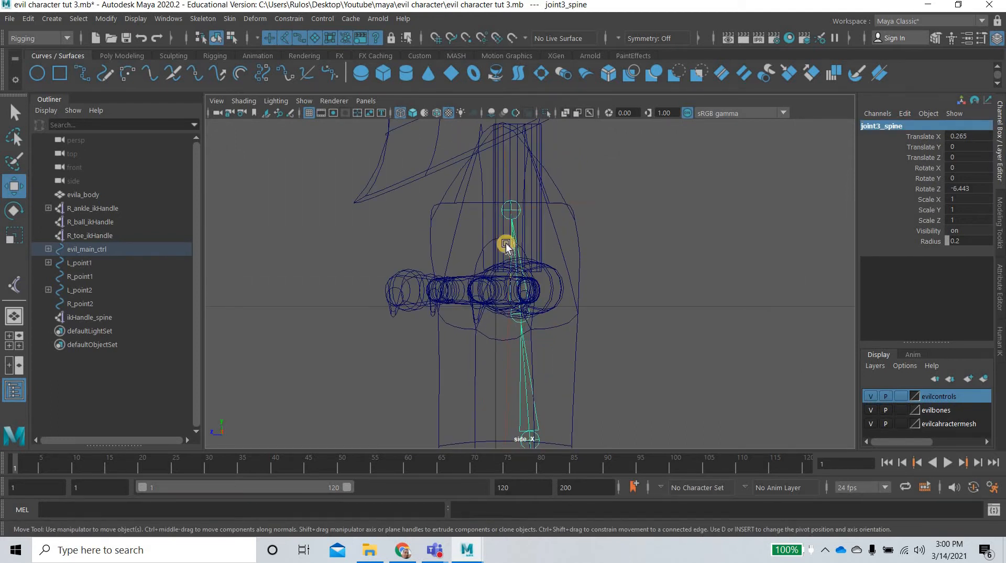
pyautogui.scroll(4, 508, 228)
pyautogui.press('Down')
pyautogui.press('Down')
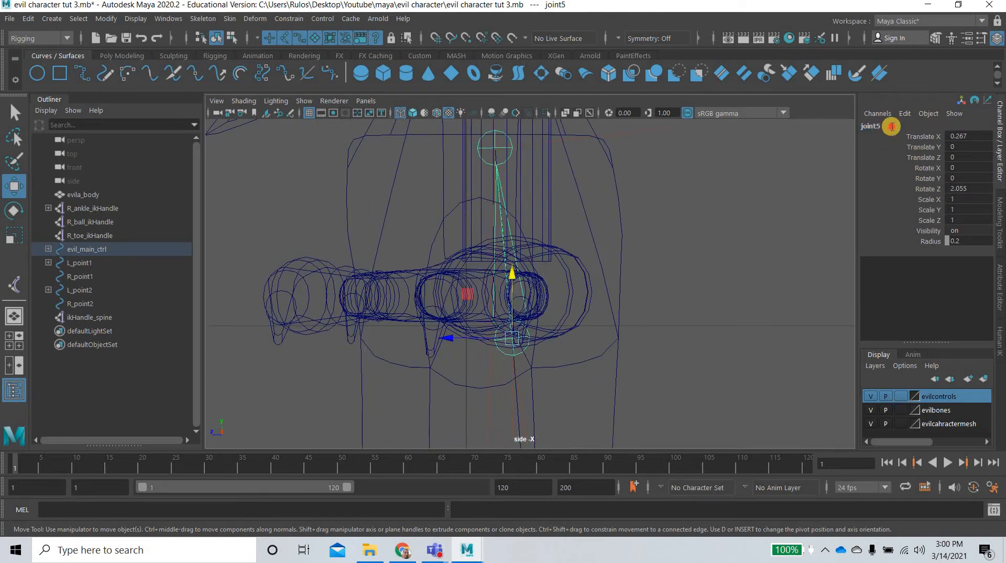
pyautogui.doubleClick(892, 126)
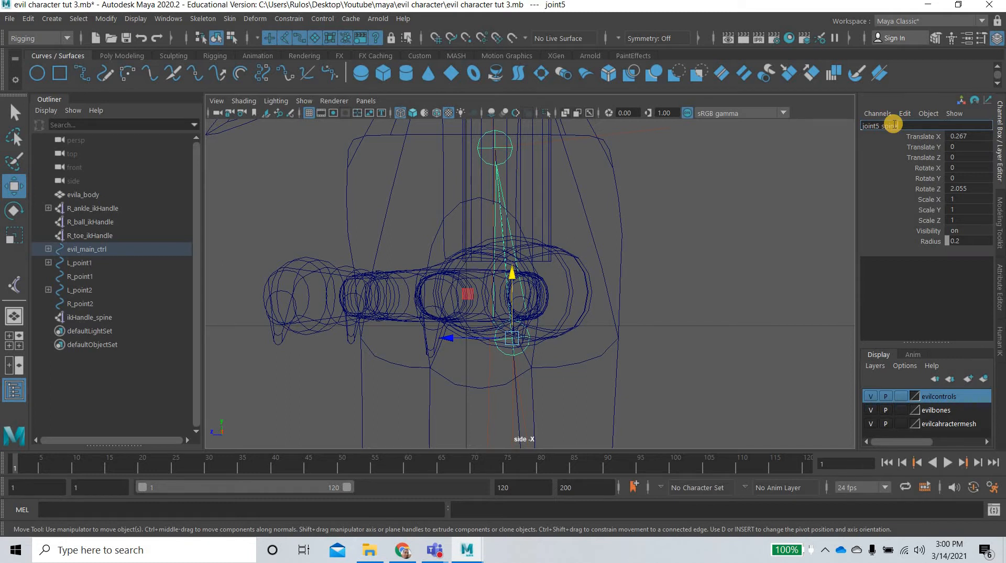
pyautogui.press('Return')
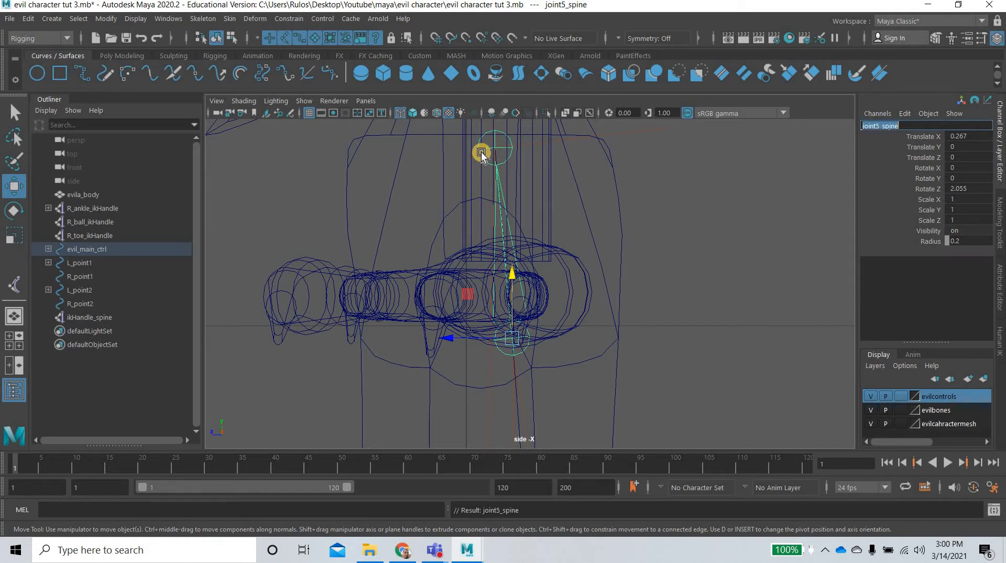
# Set the top neck joint's radius to 0.2 and rename it joint6_spine
pyautogui.press('Down')
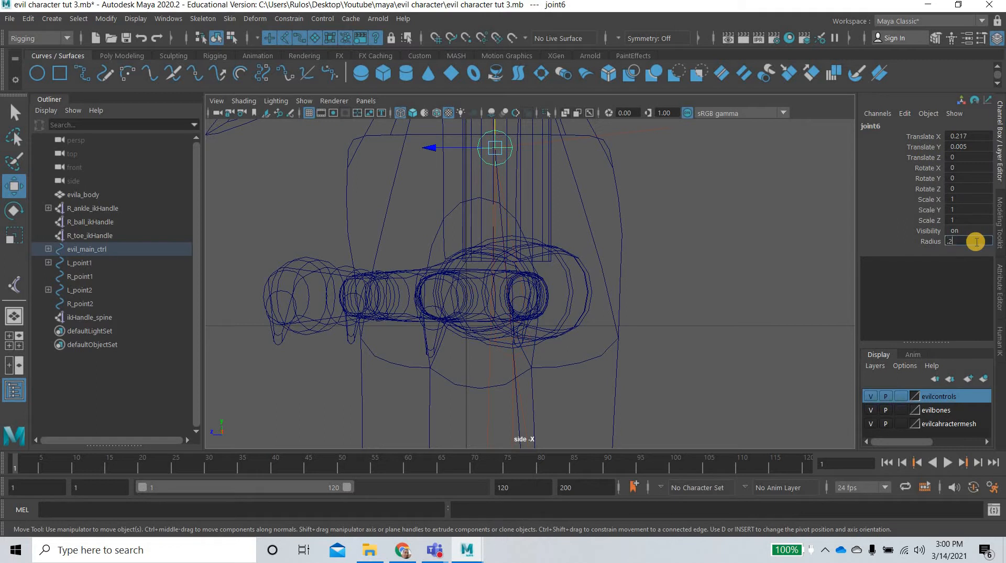
pyautogui.press('Return')
pyautogui.doubleClick(910, 125)
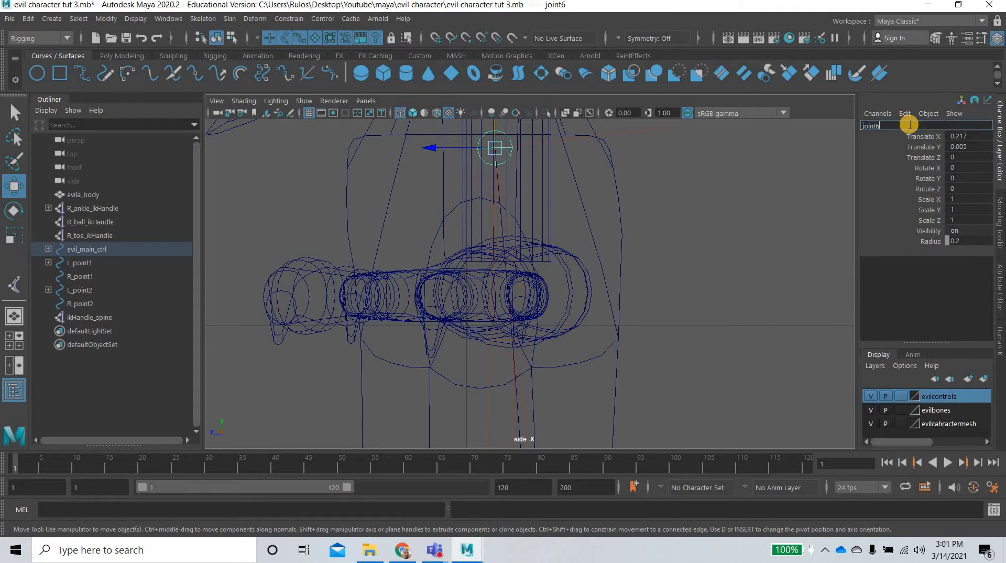
pyautogui.write('joint6_spine')
pyautogui.press('Return')
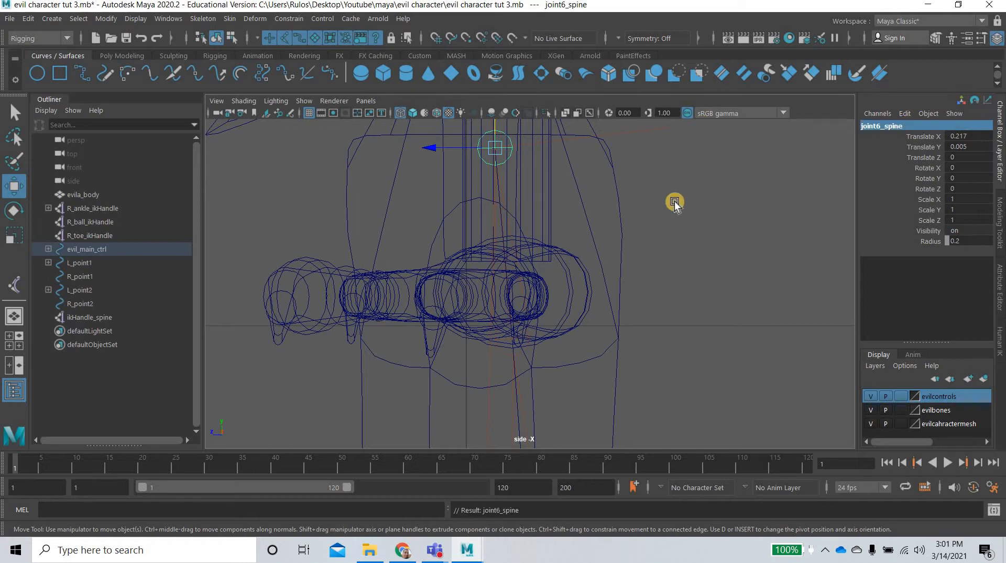
# Hide the evilcahractermesh display layer and frame the spine joints in the side view
pyautogui.click(534, 243)
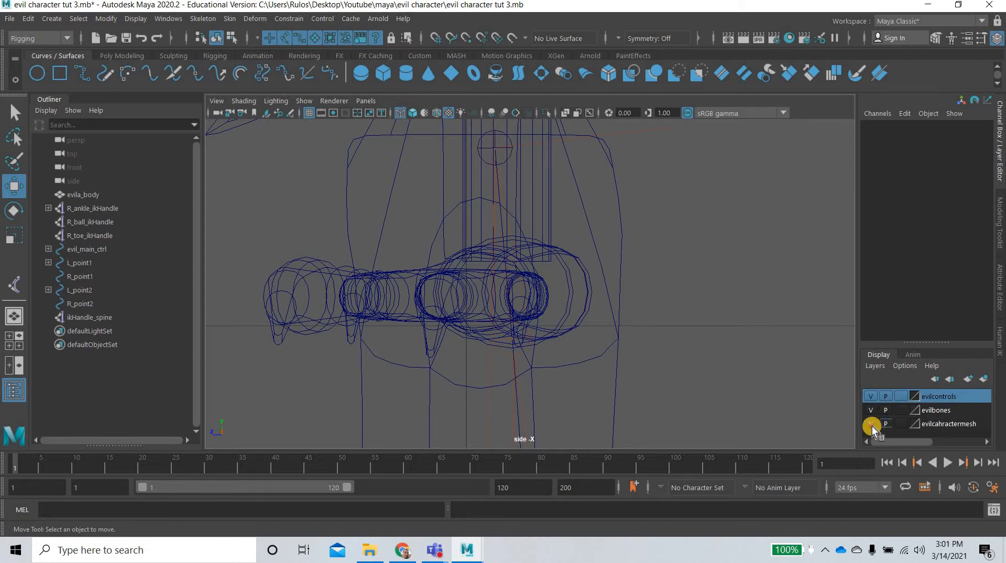
pyautogui.scroll(-10, 518, 353)
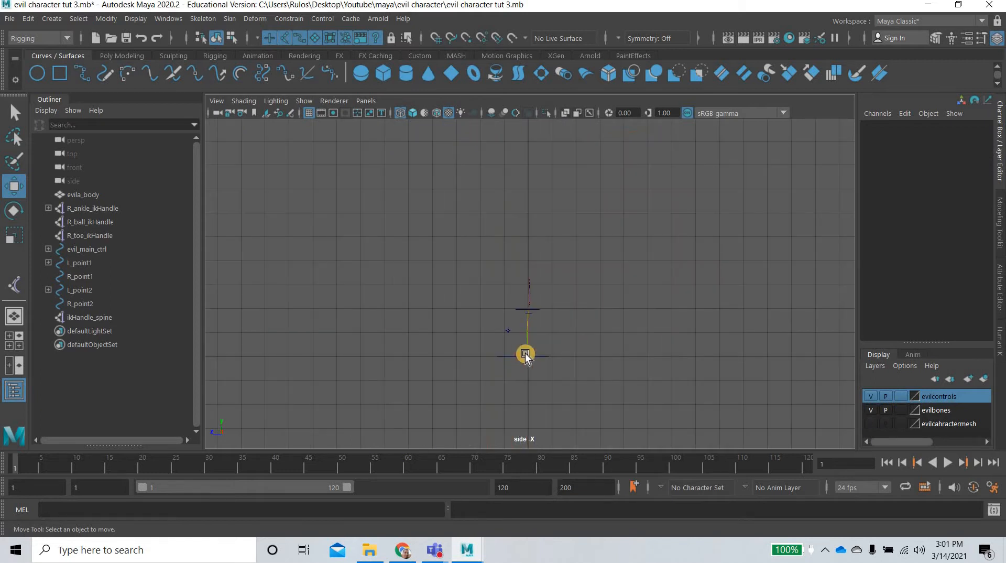
pyautogui.scroll(3, 545, 378)
pyautogui.scroll(5, 525, 347)
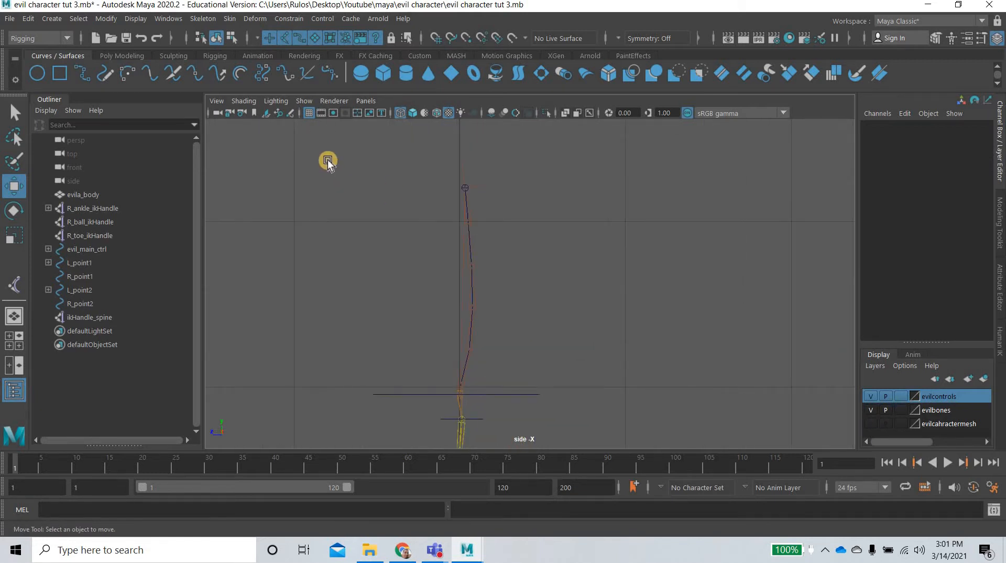
# Hide joints in the side view and rename the spine's IK spline curve curve1_spine
pyautogui.click(306, 101)
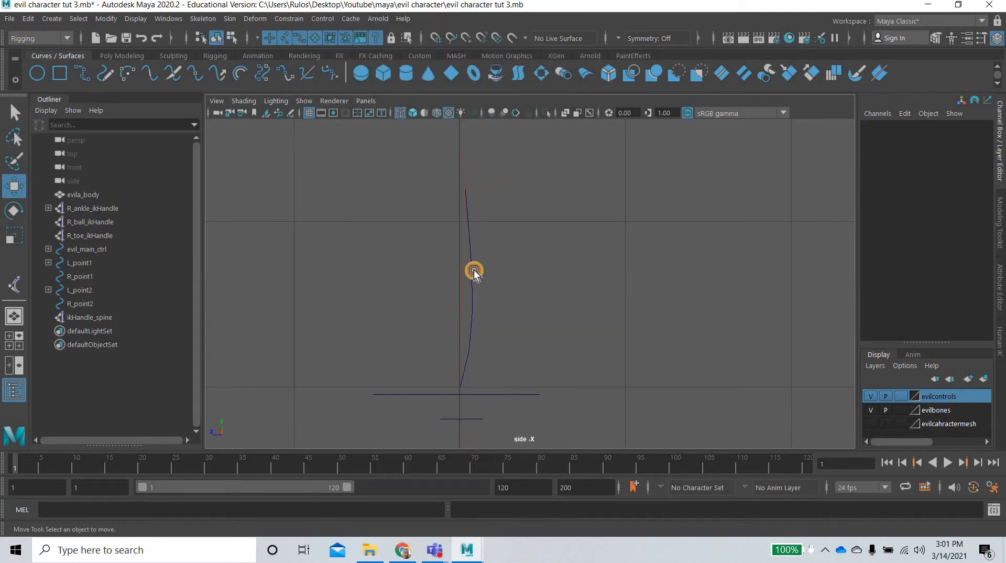
pyautogui.click(473, 271)
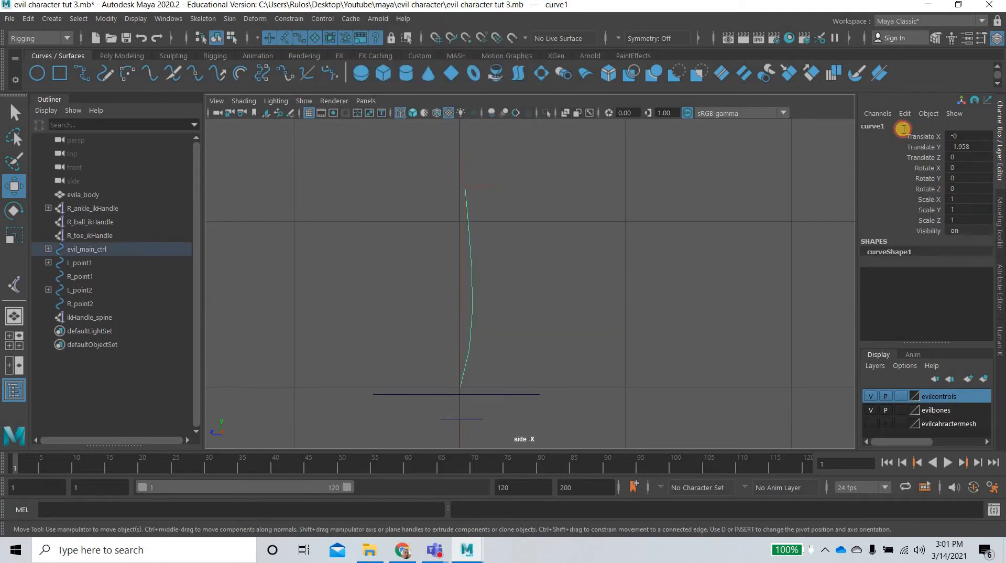
pyautogui.doubleClick(904, 127)
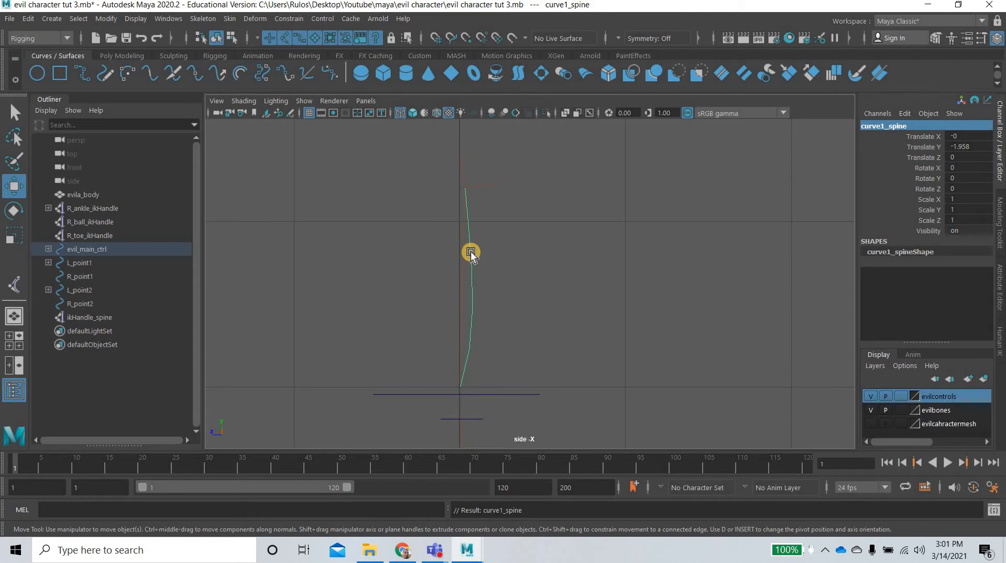
# Hide IK handles in the side view so that only the spine curve can be picked
pyautogui.moveTo(471, 217); pyautogui.dragTo(415, 219, button='right')
pyautogui.moveTo(422, 164); pyautogui.dragTo(532, 265)
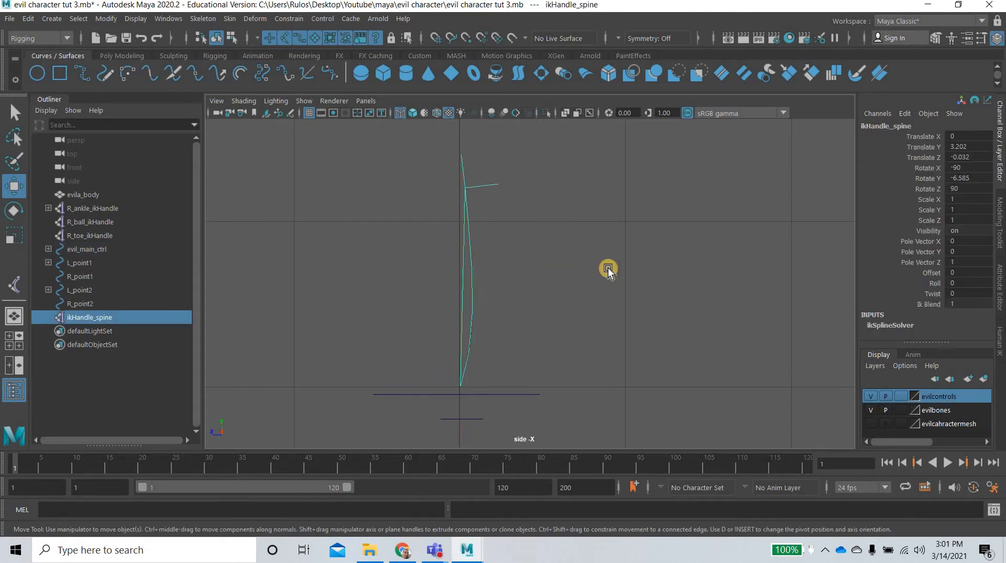
pyautogui.click(304, 101)
pyautogui.click(472, 231)
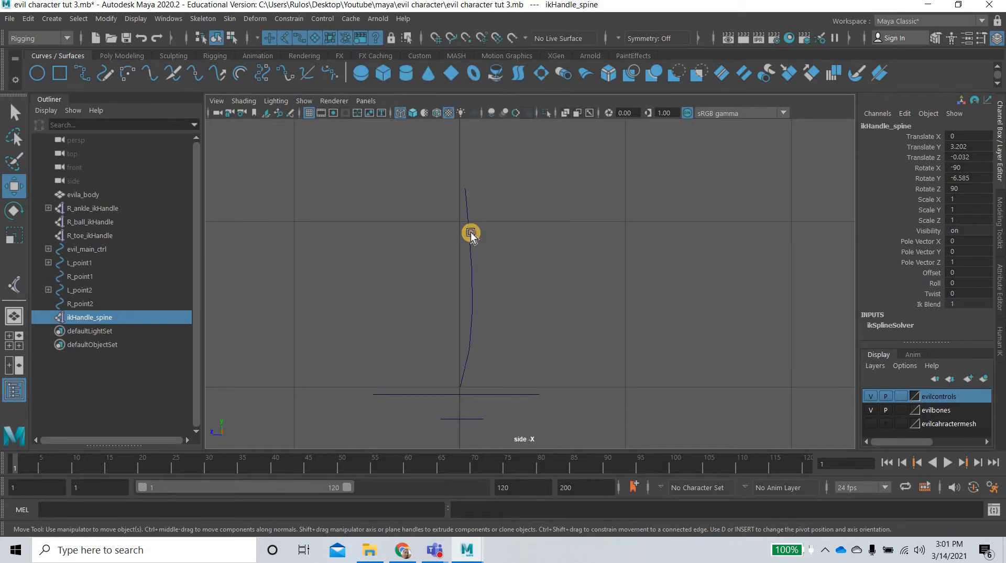
# Create a cluster deformer from the two upper control vertices of curve1_spine
pyautogui.click(471, 232)
pyautogui.moveTo(438, 220); pyautogui.dragTo(408, 218, button='right')
pyautogui.moveTo(418, 164); pyautogui.dragTo(588, 294)
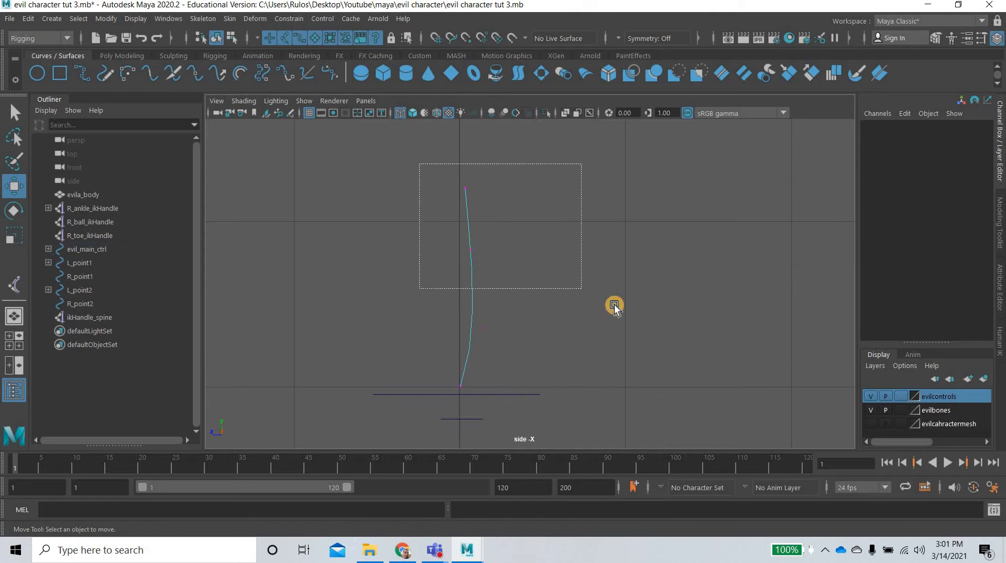
pyautogui.click(259, 18)
pyautogui.click(307, 40)
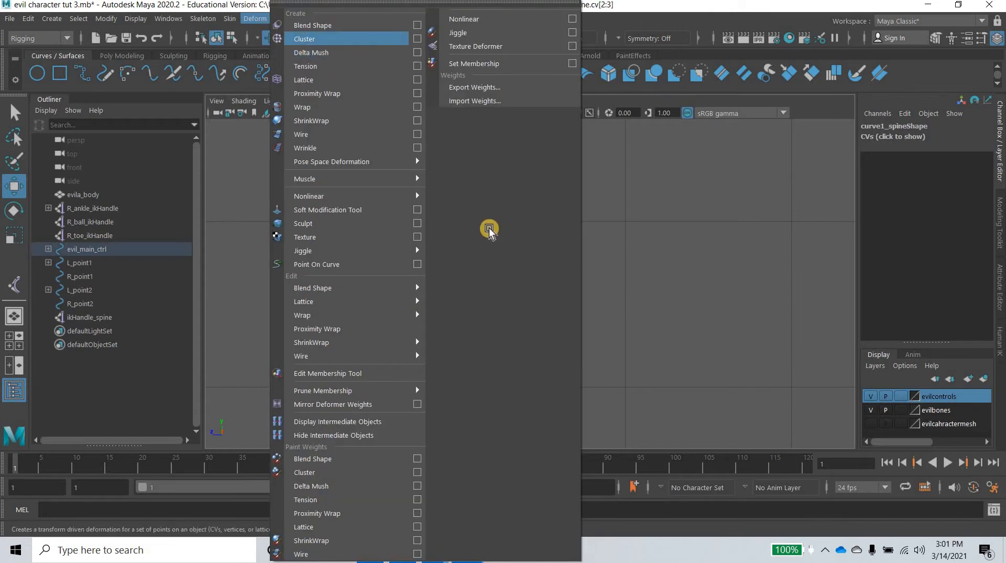
# Test the upper cluster by moving it along Z with joints hidden and with joints shown, undoing each move
pyautogui.moveTo(318, 218); pyautogui.dragTo(482, 160)
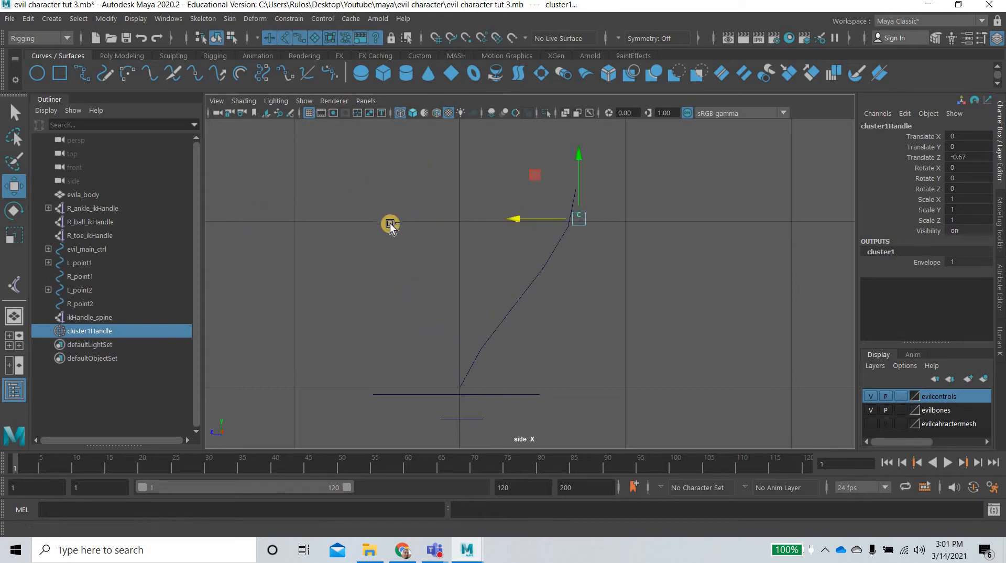
pyautogui.hotkey('ctrl', 'z')
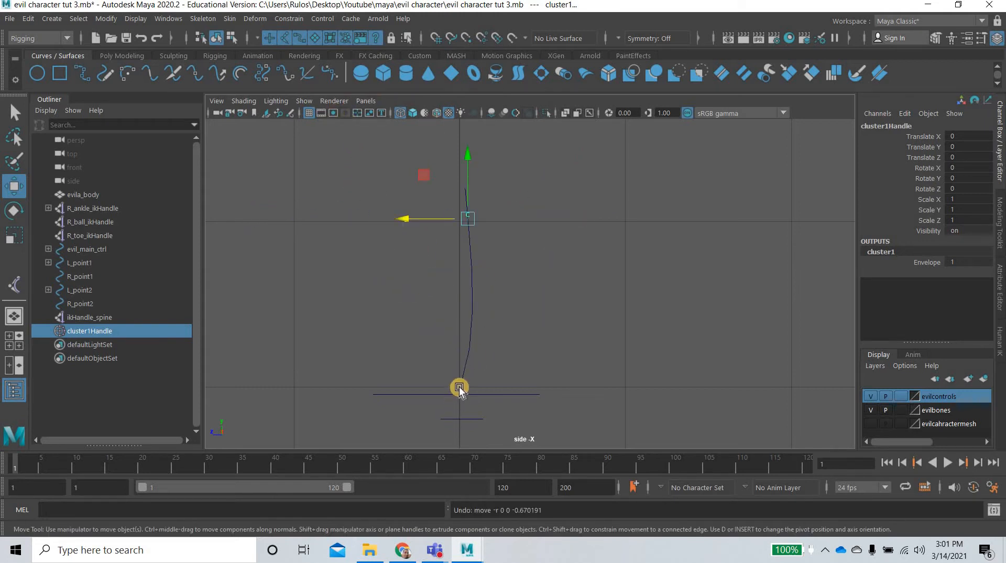
pyautogui.click(306, 107)
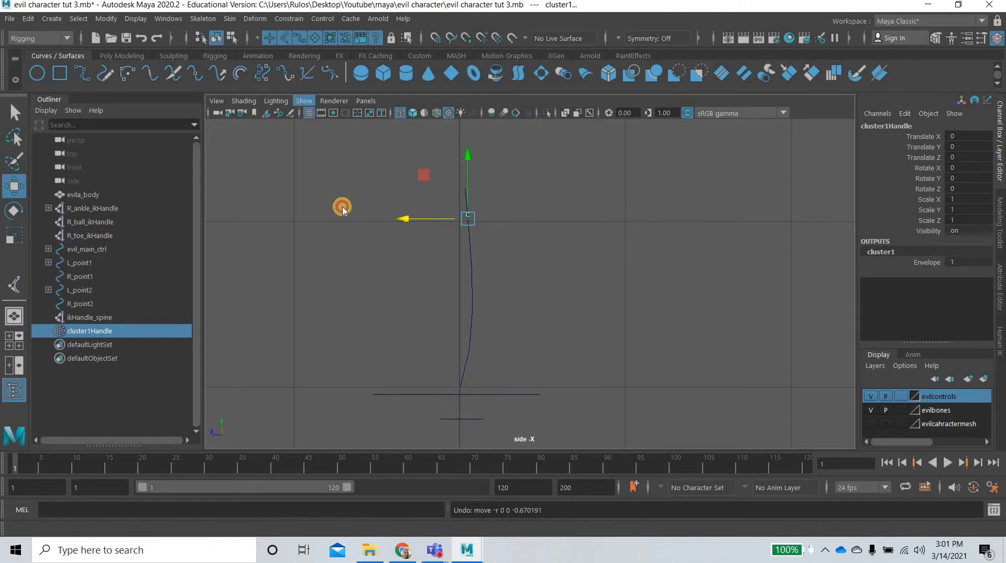
pyautogui.click(411, 216)
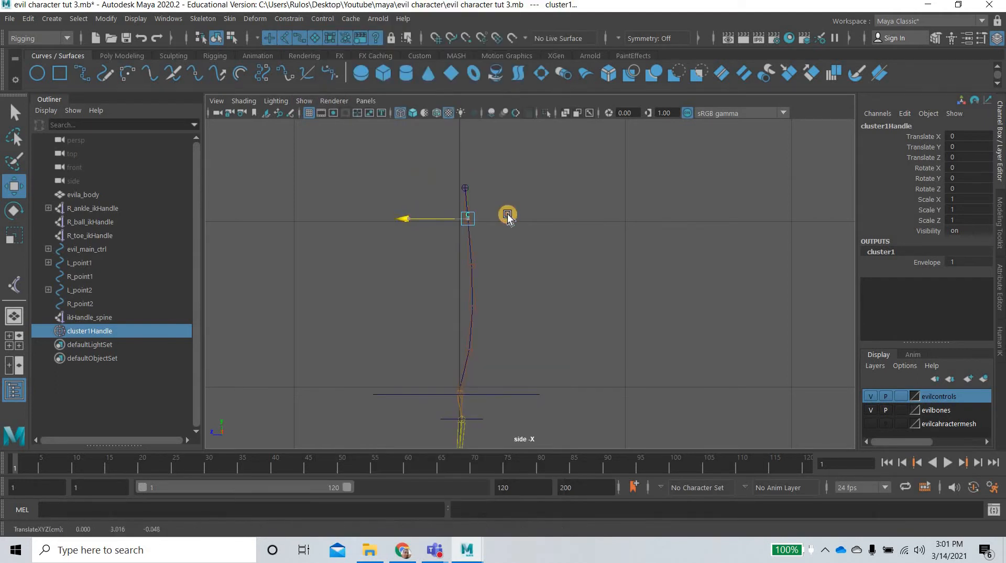
pyautogui.moveTo(507, 213); pyautogui.dragTo(638, 262, button='middle')
pyautogui.hotkey('ctrl', 'z')
pyautogui.click(309, 101)
pyautogui.click(359, 215)
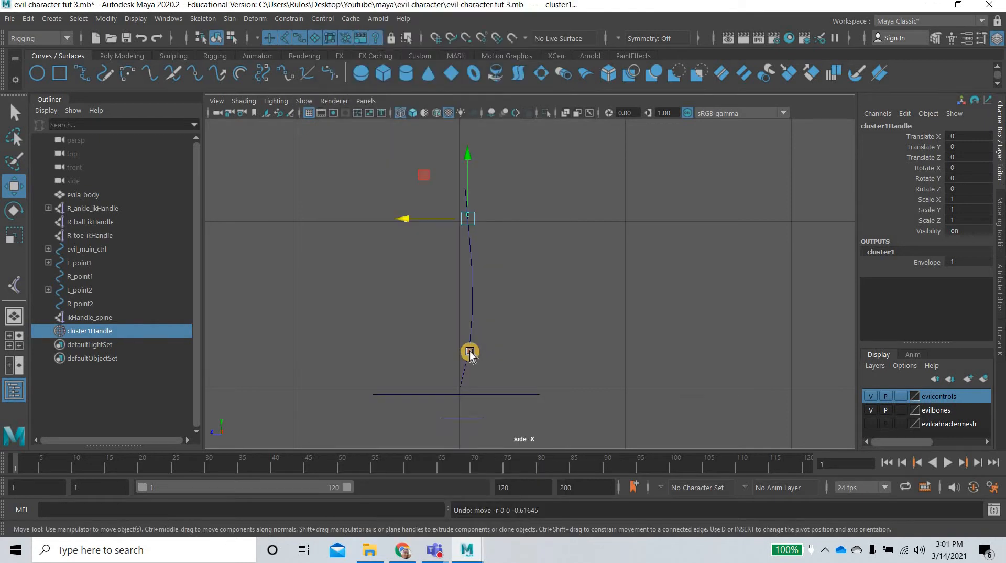
# Create a cluster deformer from the two lower control vertices of curve1_spine
pyautogui.click(471, 352)
pyautogui.moveTo(471, 347); pyautogui.dragTo(400, 231, button='right')
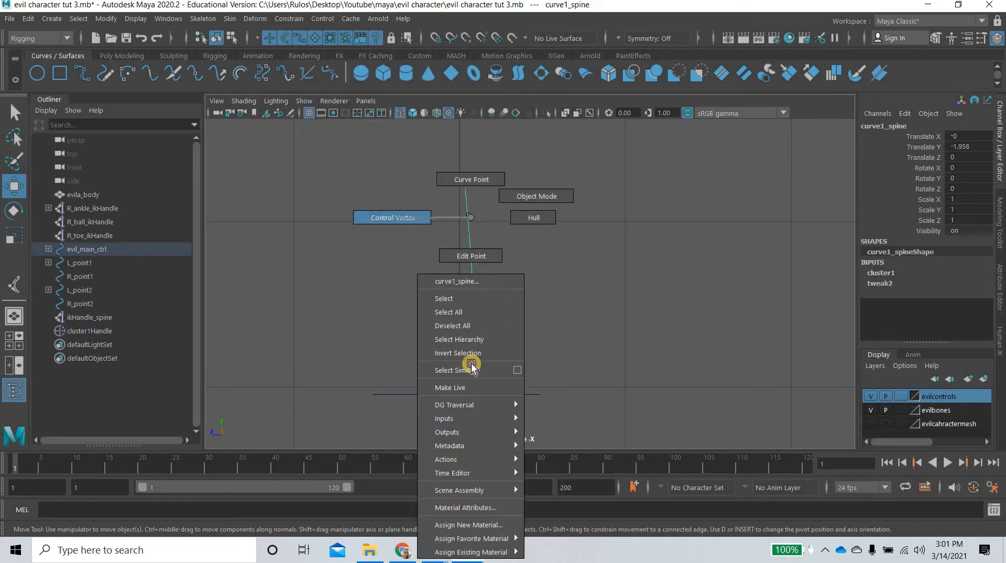
pyautogui.moveTo(506, 319); pyautogui.dragTo(430, 395)
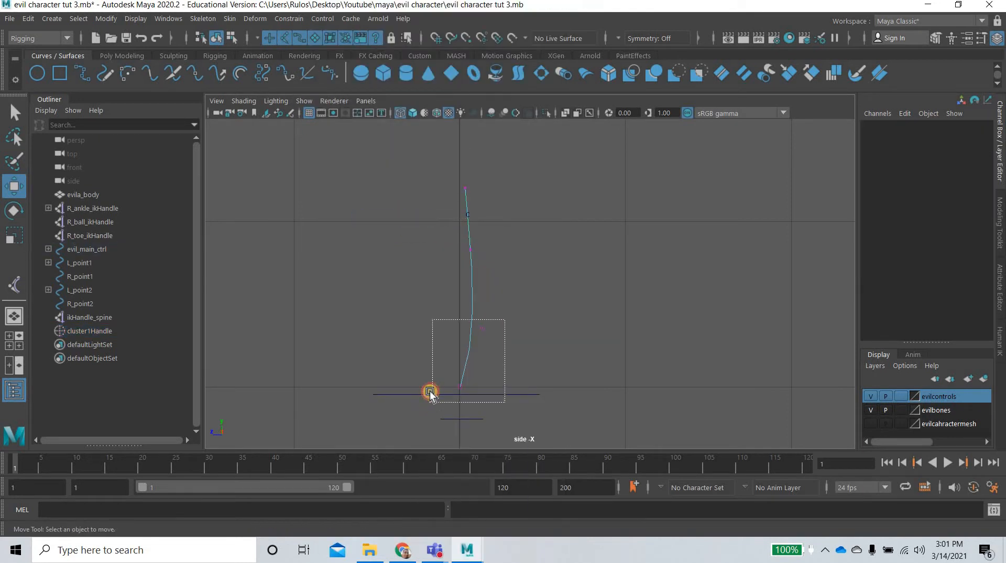
pyautogui.click(255, 19)
pyautogui.click(310, 41)
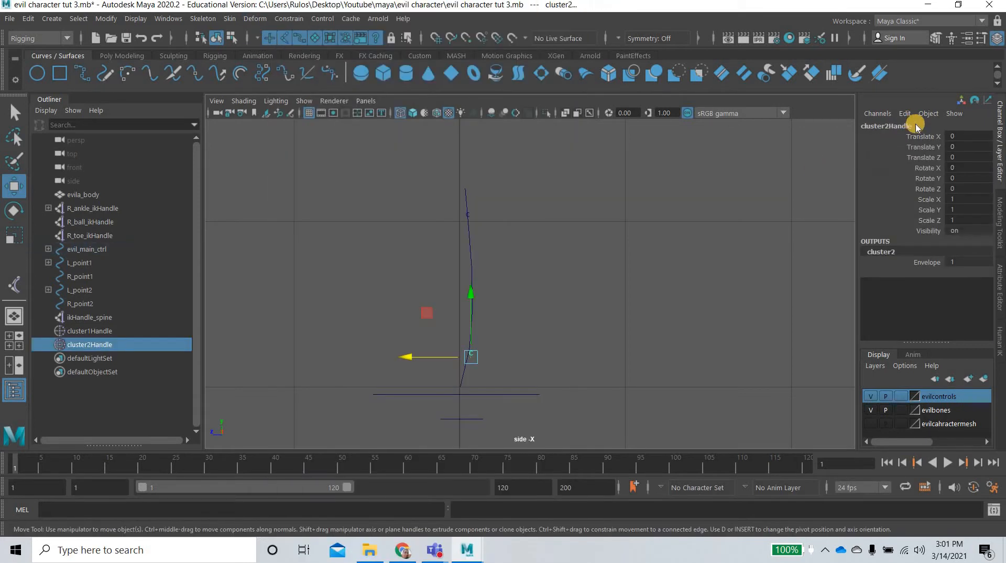
# Rename the new lower cluster lower_spine_cluster and the upper cluster upper_spine_cluster
pyautogui.click(928, 127)
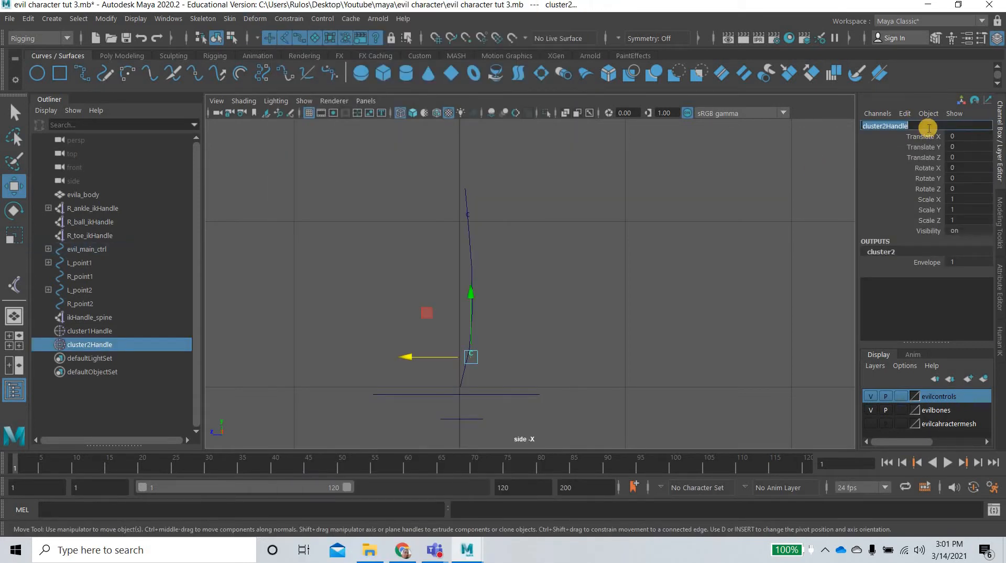
pyautogui.write('lower_spine_')
pyautogui.press('Return')
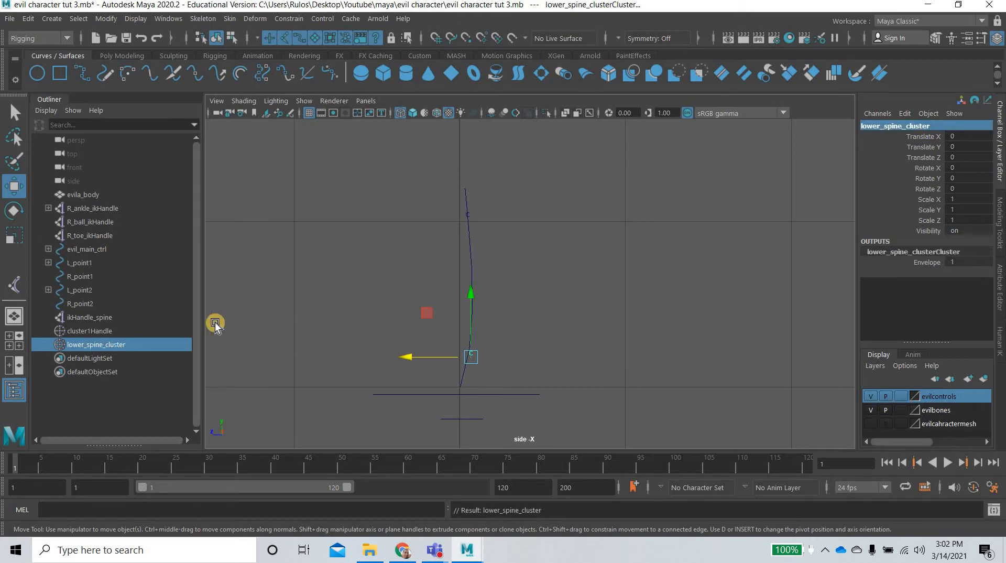
pyautogui.click(105, 331)
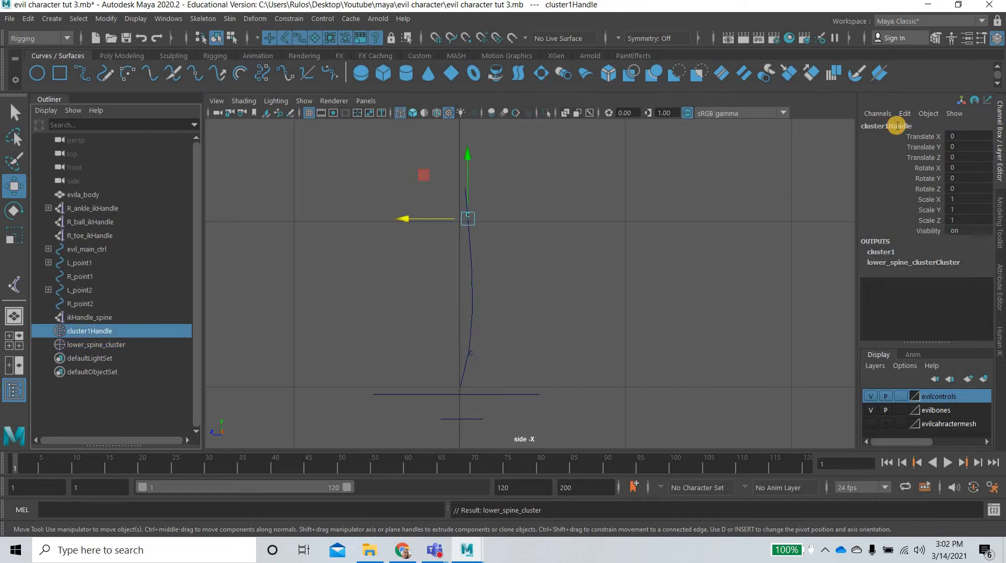
pyautogui.doubleClick(898, 125)
pyautogui.write('u')
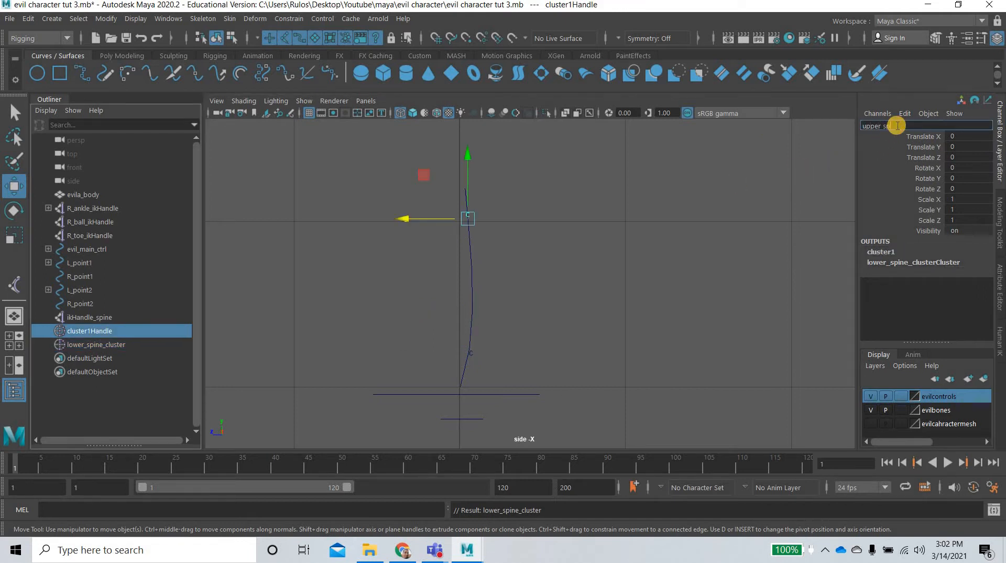
pyautogui.write('pper_spine_cluster')
pyautogui.press('Return')
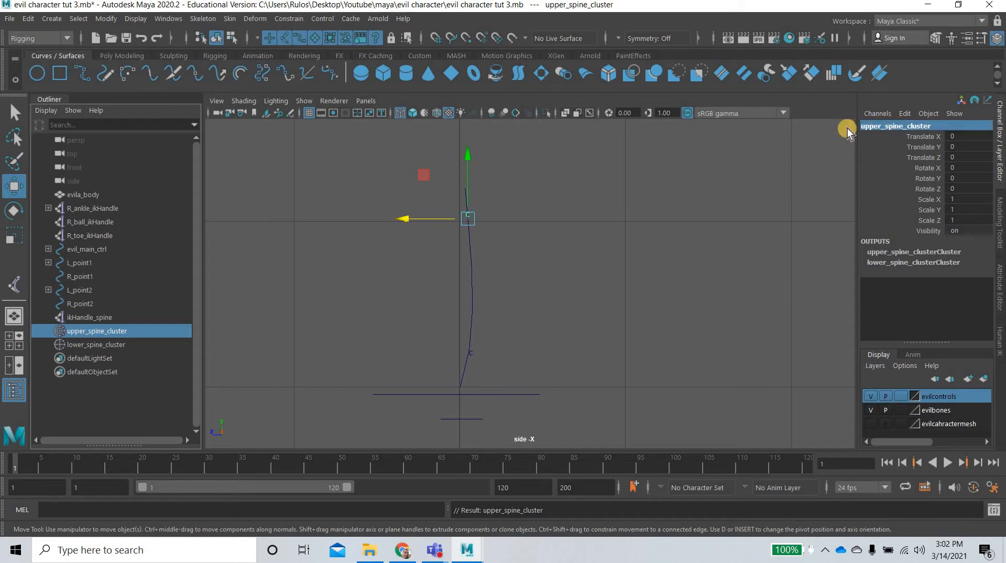
pyautogui.click(586, 218)
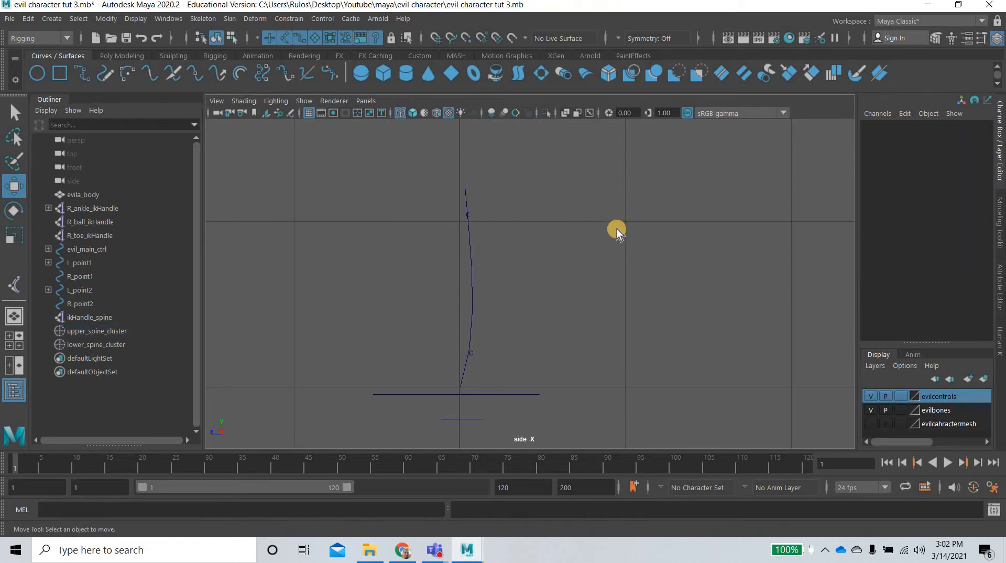
# Show joints again in the side view
pyautogui.click(304, 99)
pyautogui.click(346, 210)
pyautogui.scroll(-5, 562, 333)
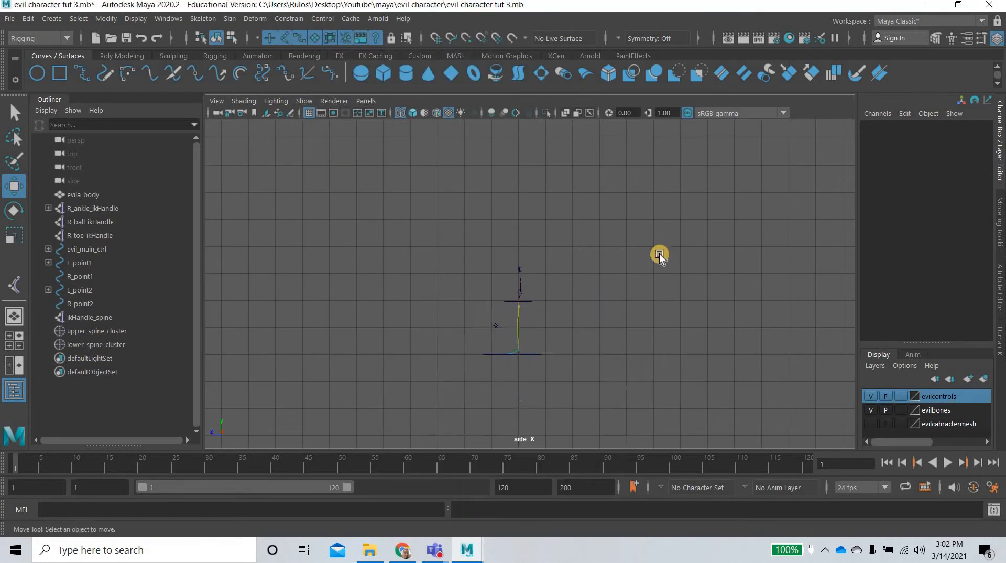
# Create a NURBS circle in the perspective view and snap it to the root joint at the base of the spine
pyautogui.press('space')
pyautogui.press('space')
pyautogui.keyDown('alt'); pyautogui.moveTo(465, 288); pyautogui.dragTo(410, 230, button='middle'); pyautogui.keyUp('alt')
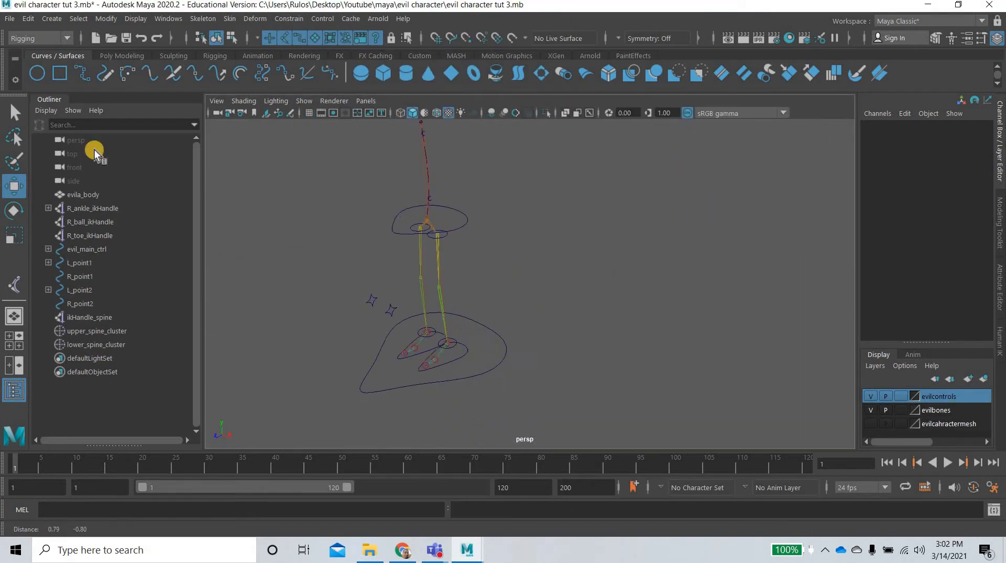
pyautogui.click(38, 75)
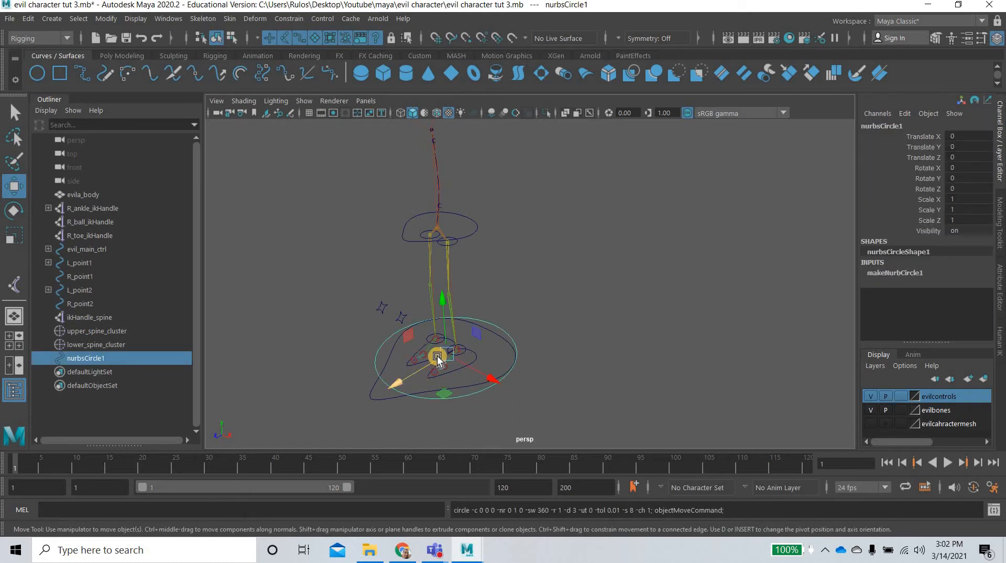
pyautogui.scroll(3, 389, 406)
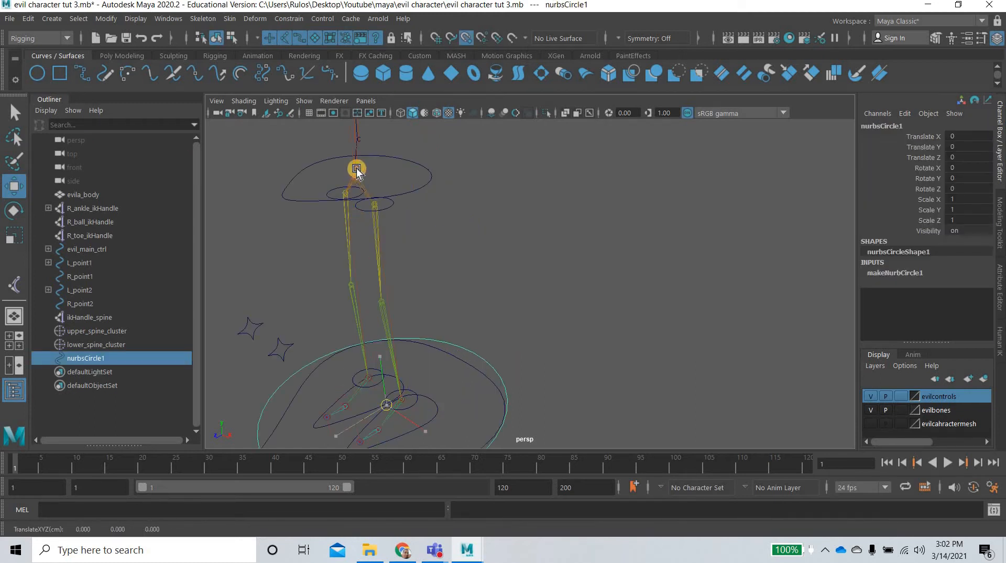
pyautogui.moveTo(356, 169); pyautogui.dragTo(365, 191, button='middle')
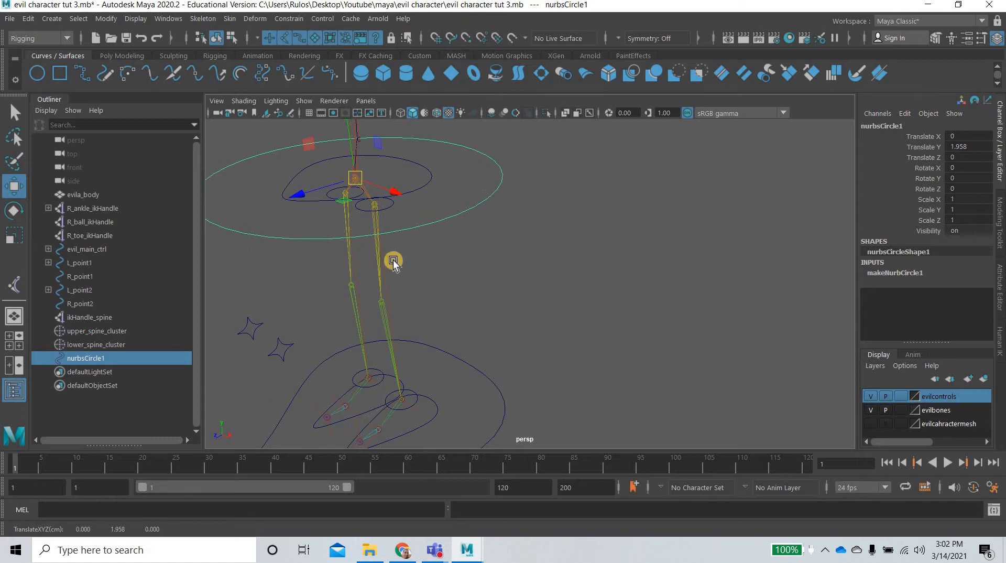
# Scale the circle at the spine base uniformly to about 0.36 so it fits inside the hip control
pyautogui.keyDown('alt'); pyautogui.moveTo(442, 290); pyautogui.dragTo(3, 242); pyautogui.keyUp('alt')
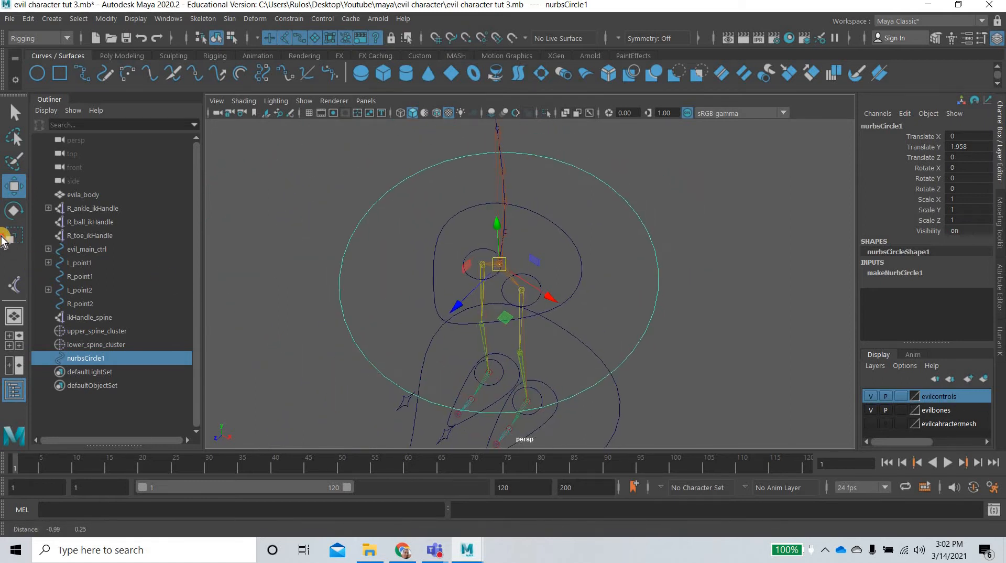
pyautogui.press('r')
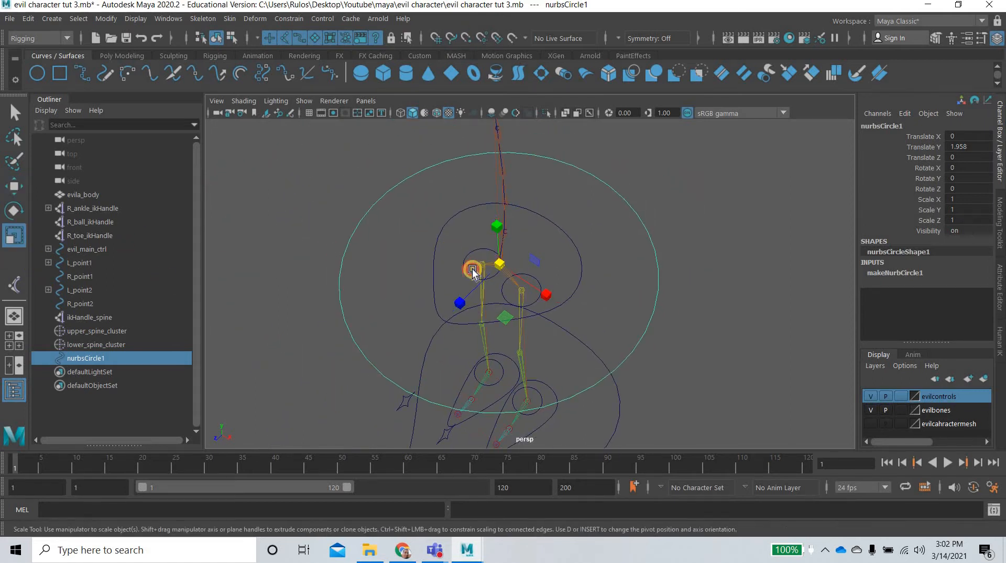
pyautogui.moveTo(472, 270); pyautogui.dragTo(344, 309, button='middle')
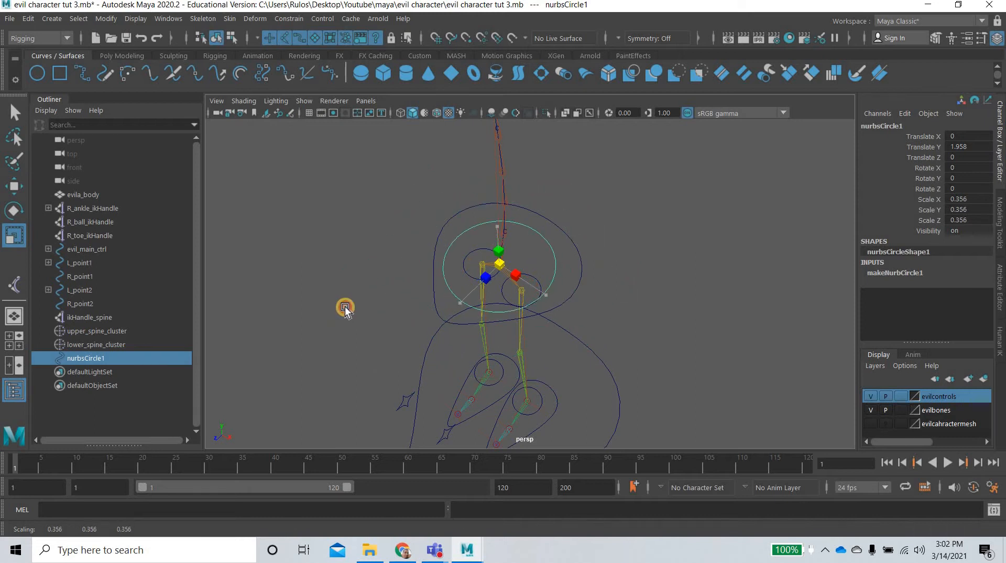
pyautogui.keyDown('alt'); pyautogui.moveTo(508, 344); pyautogui.dragTo(559, 343); pyautogui.keyUp('alt')
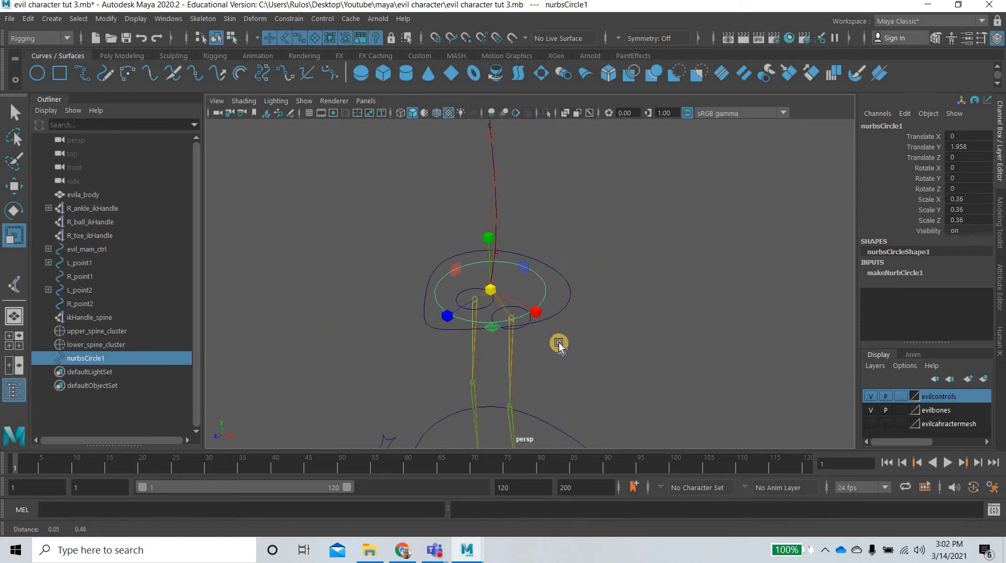
pyautogui.scroll(3, 558, 342)
pyautogui.keyDown('alt'); pyautogui.moveTo(542, 341); pyautogui.dragTo(510, 381, button='middle'); pyautogui.keyUp('alt')
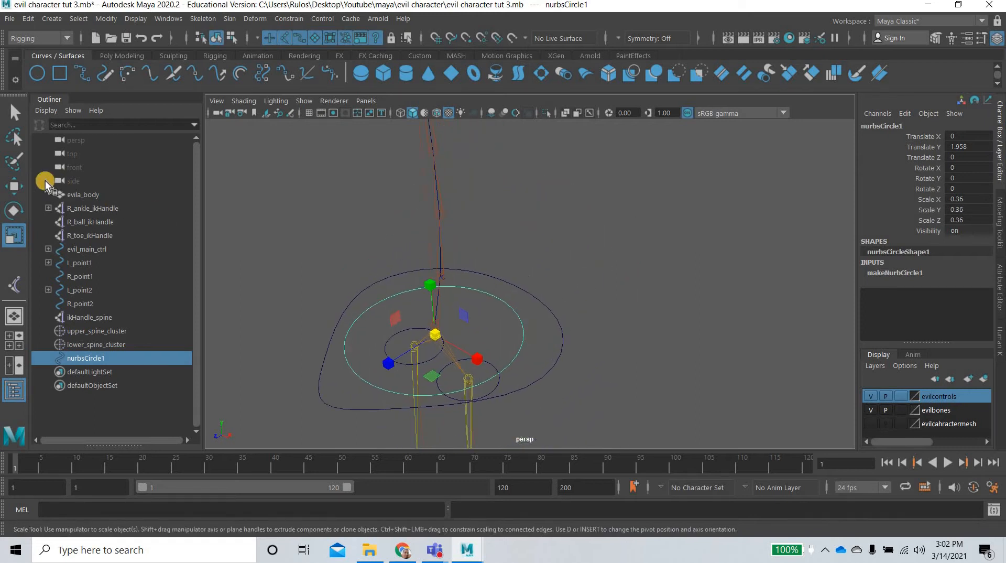
# Duplicate the base circle and place the copy on the mid-spine joint at about Y 2.469 and Z -0.077
pyautogui.press('w')
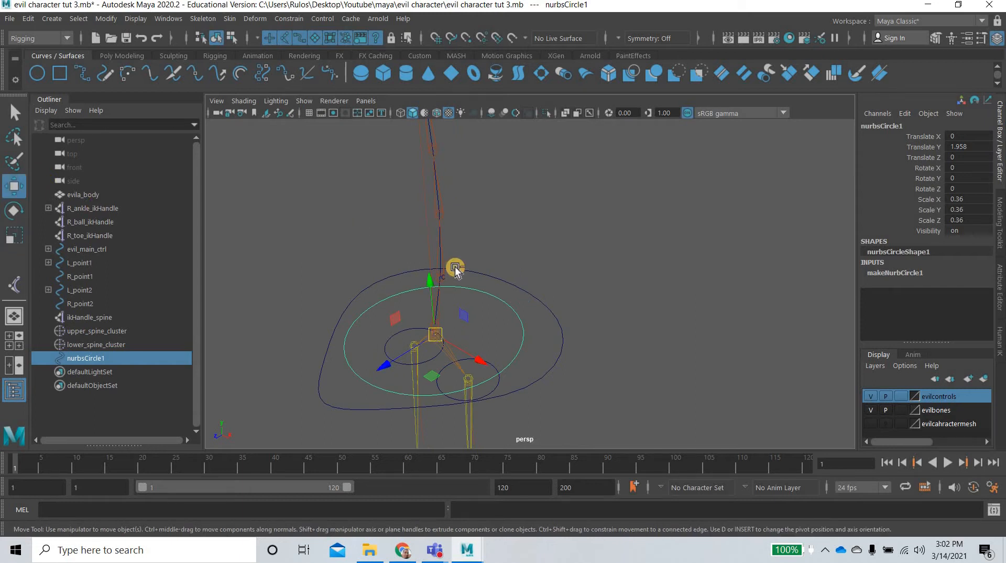
pyautogui.hotkey('ctrl', 'd')
pyautogui.moveTo(433, 285); pyautogui.dragTo(434, 128)
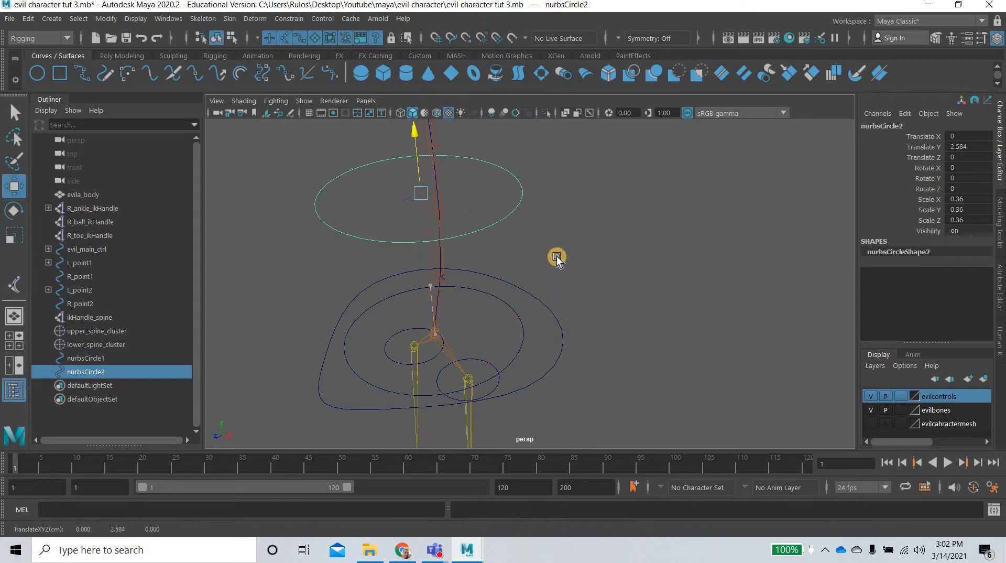
pyautogui.keyDown('alt'); pyautogui.moveTo(557, 257); pyautogui.dragTo(583, 360, button='middle'); pyautogui.keyUp('alt')
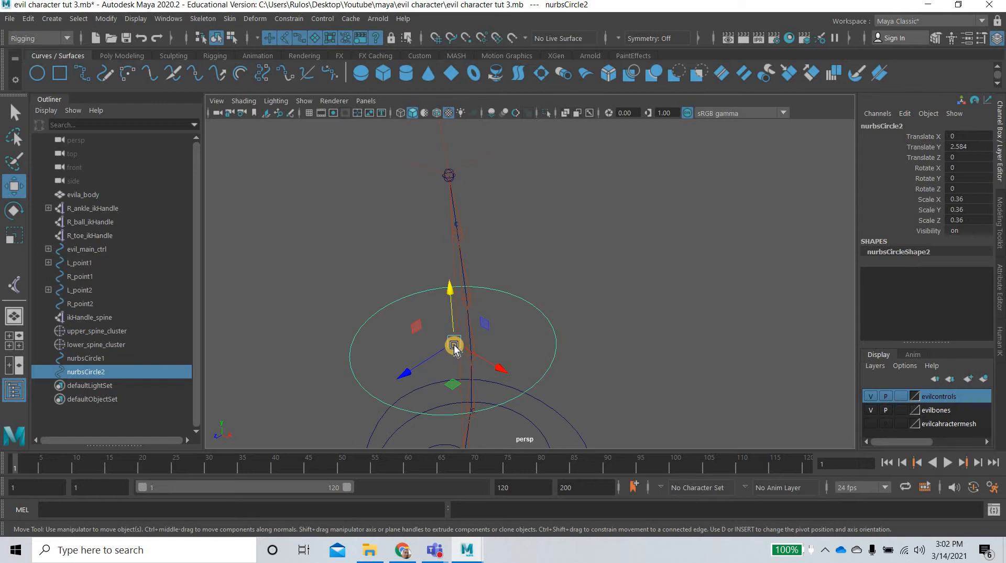
pyautogui.moveTo(454, 348); pyautogui.dragTo(559, 367)
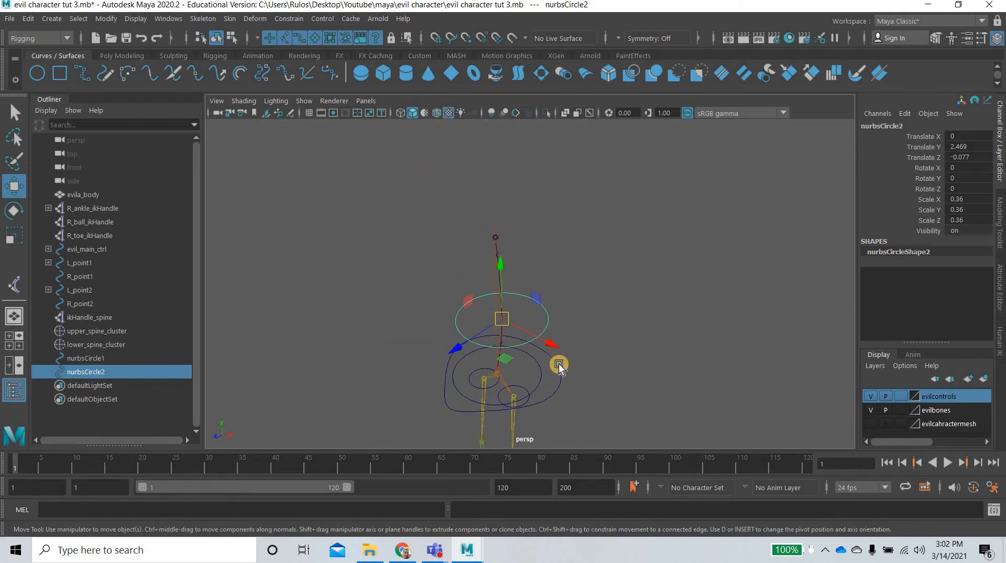
# Duplicate the mid-spine circle and place the copy on the top spine joint at about Y 3.202 and Z -0.032
pyautogui.keyDown('alt'); pyautogui.moveTo(566, 372); pyautogui.dragTo(535, 375, button='middle'); pyautogui.keyUp('alt')
pyautogui.scroll(4, 536, 373)
pyautogui.keyDown('alt'); pyautogui.moveTo(537, 369); pyautogui.dragTo(602, 335); pyautogui.keyUp('alt')
pyautogui.keyDown('alt'); pyautogui.moveTo(425, 362); pyautogui.dragTo(503, 318, button='middle'); pyautogui.keyUp('alt')
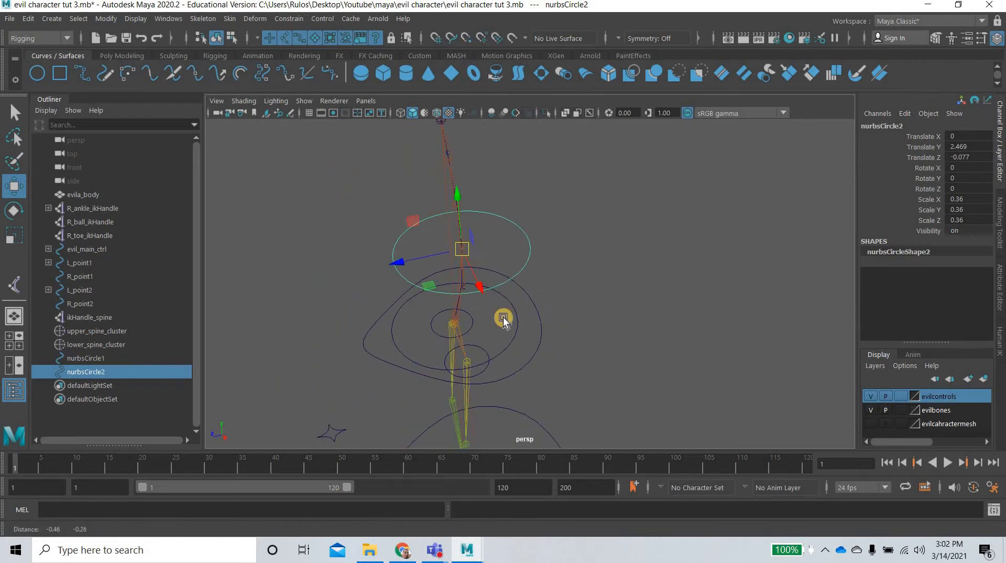
pyautogui.scroll(3, 544, 340)
pyautogui.keyDown('alt'); pyautogui.moveTo(458, 262); pyautogui.dragTo(473, 372, button='middle'); pyautogui.keyUp('alt')
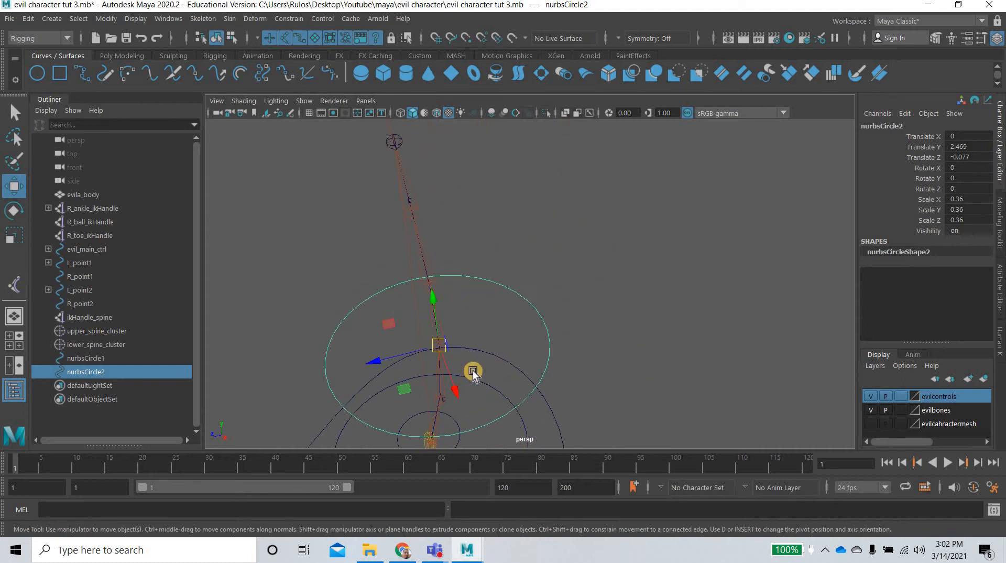
pyautogui.hotkey('ctrl', 'd')
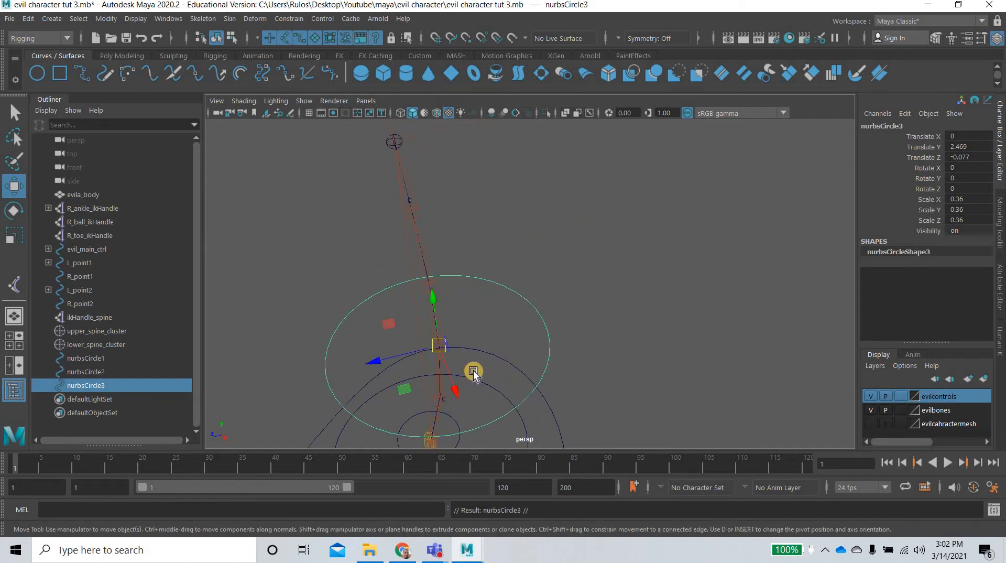
pyautogui.moveTo(440, 347); pyautogui.dragTo(522, 300)
pyautogui.scroll(-5, 528, 319)
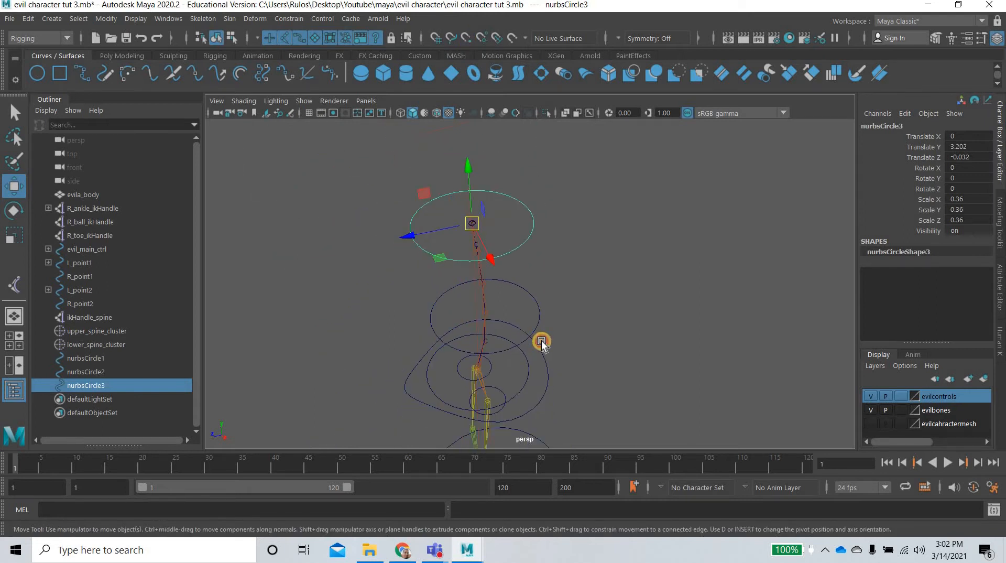
# Scale the mid-spine circle into an ellipse, about 0.507 in X and 0.189 in Z
pyautogui.moveTo(570, 329)
pyautogui.keyDown('alt'); pyautogui.mouseDown()
pyautogui.moveTo(490, 322)
pyautogui.moveTo(573, 328)
pyautogui.moveTo(595, 343)
pyautogui.moveTo(582, 342)
pyautogui.mouseUp(); pyautogui.keyUp('alt')
pyautogui.click(481, 327)
pyautogui.press('r')
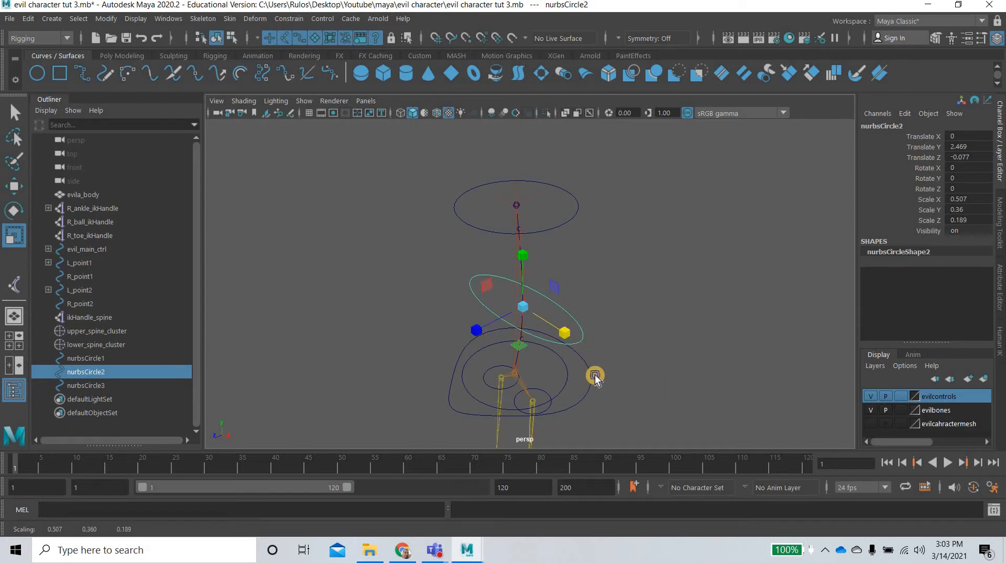
pyautogui.click(595, 375)
# Rename the circle at the top of the spine upper_spine_ctrl
pyautogui.keyDown('alt'); pyautogui.moveTo(632, 363); pyautogui.dragTo(518, 330); pyautogui.keyUp('alt')
pyautogui.click(476, 331)
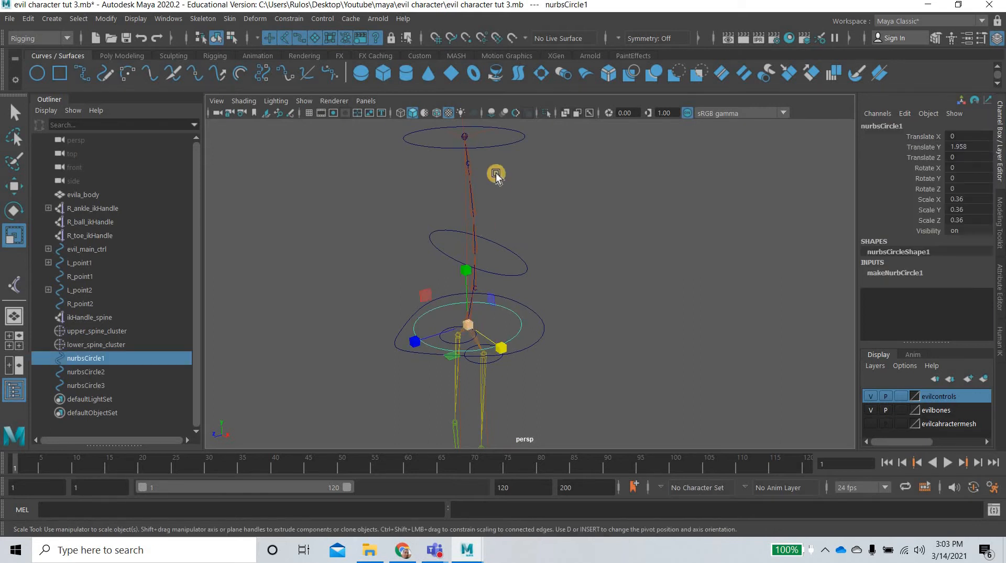
pyautogui.click(508, 144)
pyautogui.doubleClick(896, 130)
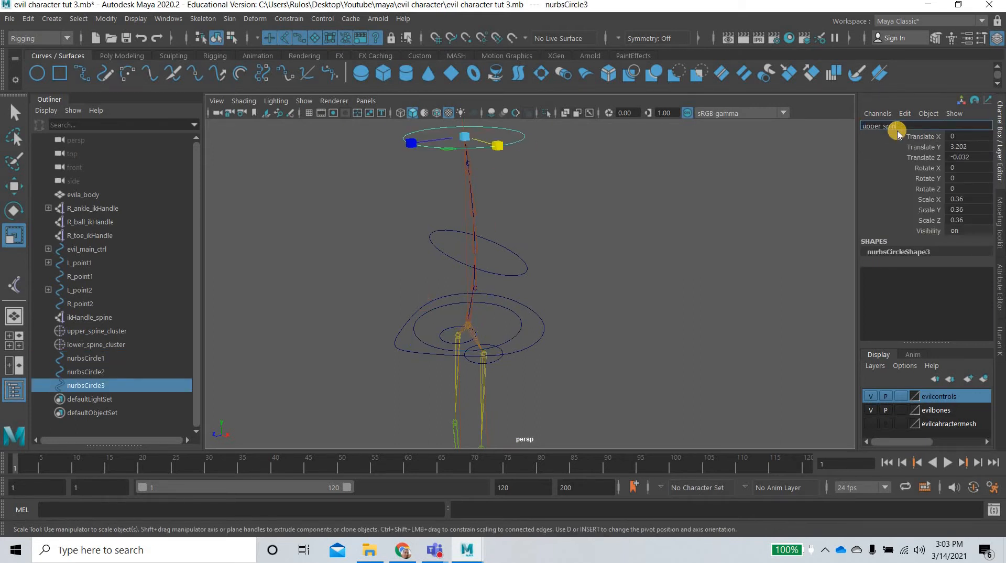
pyautogui.write('upper_spine_ctrl')
pyautogui.press('Return')
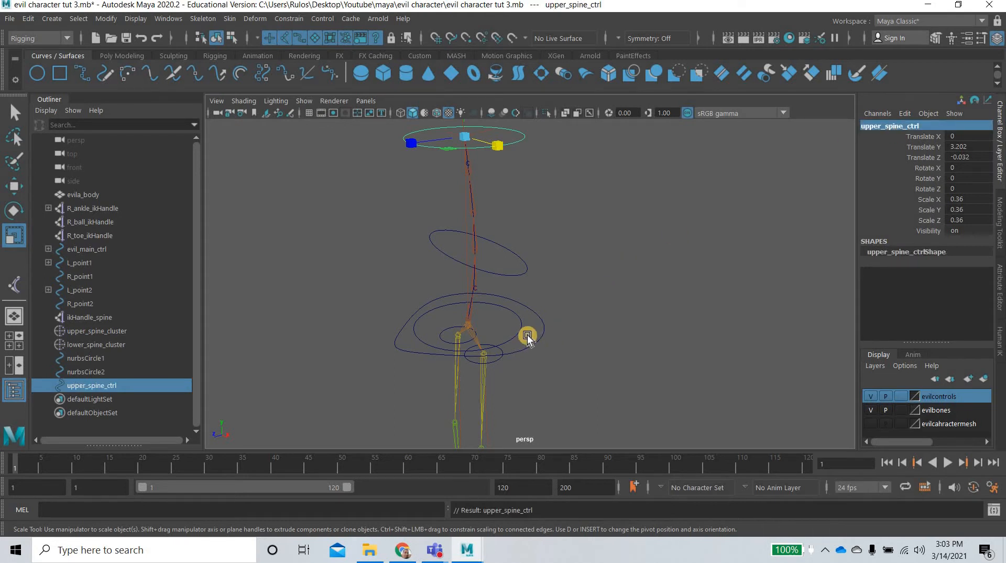
# Rename the circle at the base of the spine lower_spine_ctrl
pyautogui.click(924, 127)
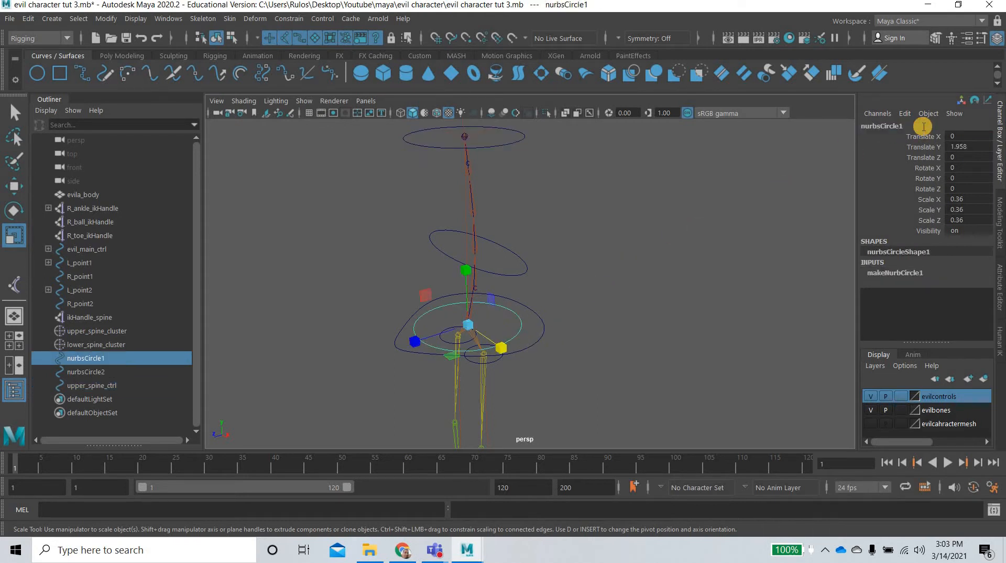
pyautogui.doubleClick(925, 127)
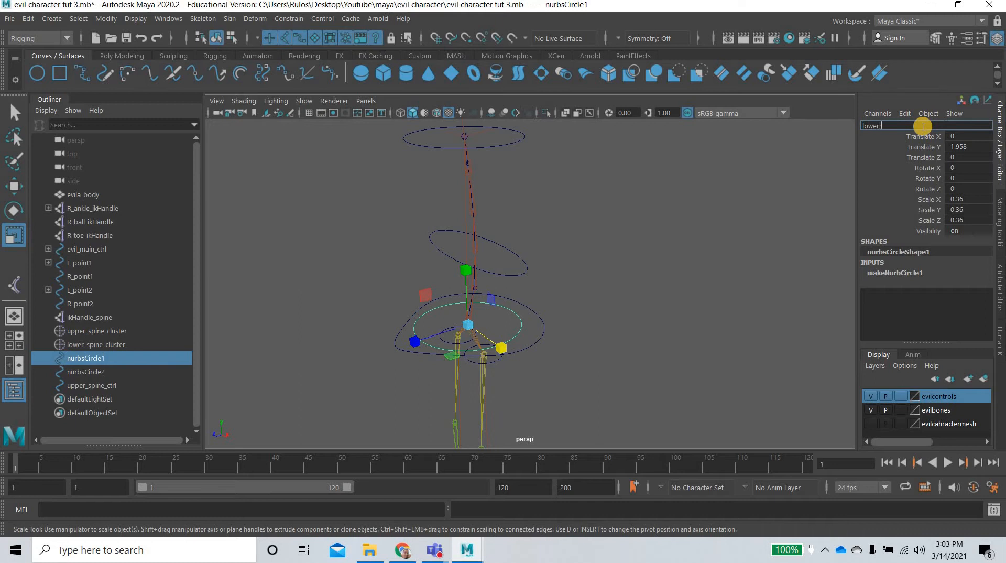
pyautogui.press('Return')
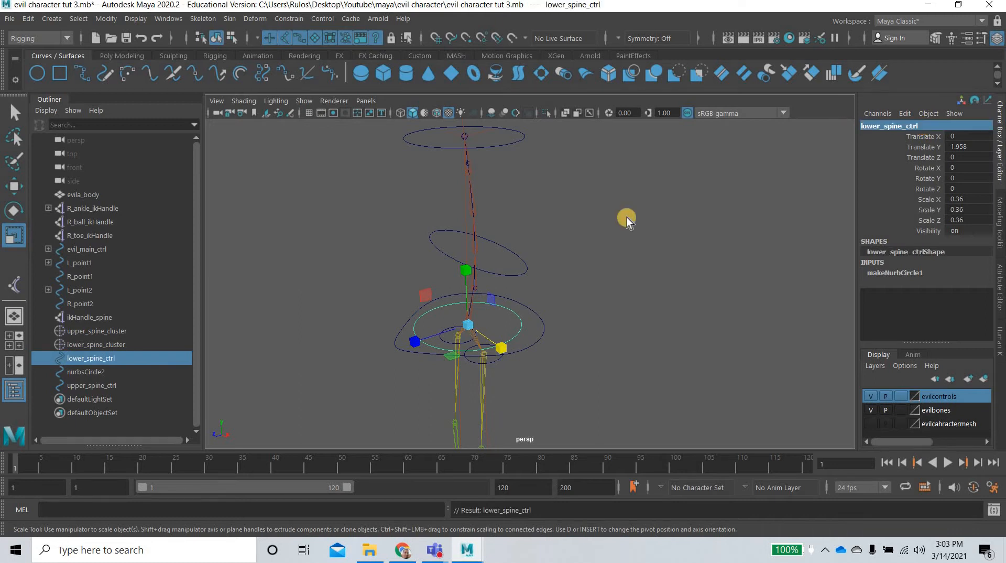
# Rename the mid-spine ellipse middle_spine_ctrl
pyautogui.click(525, 270)
pyautogui.click(903, 126)
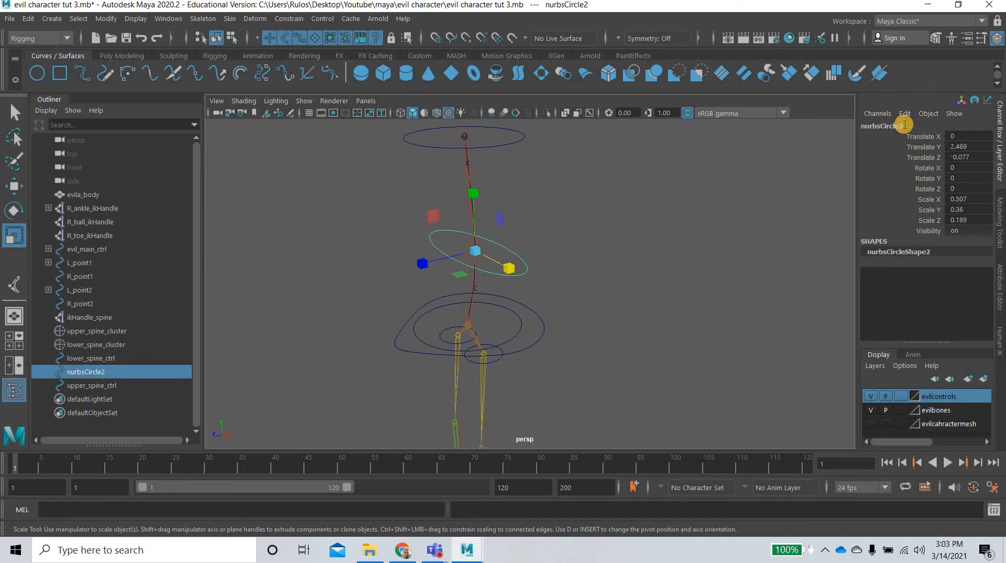
pyautogui.doubleClick(906, 126)
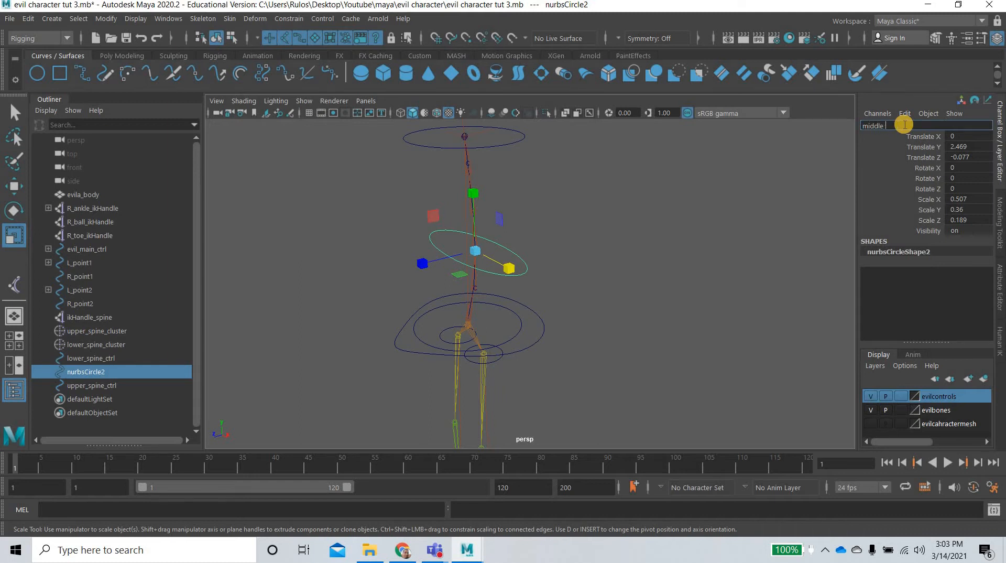
pyautogui.write('middle_spine_ctrl')
pyautogui.press('Return')
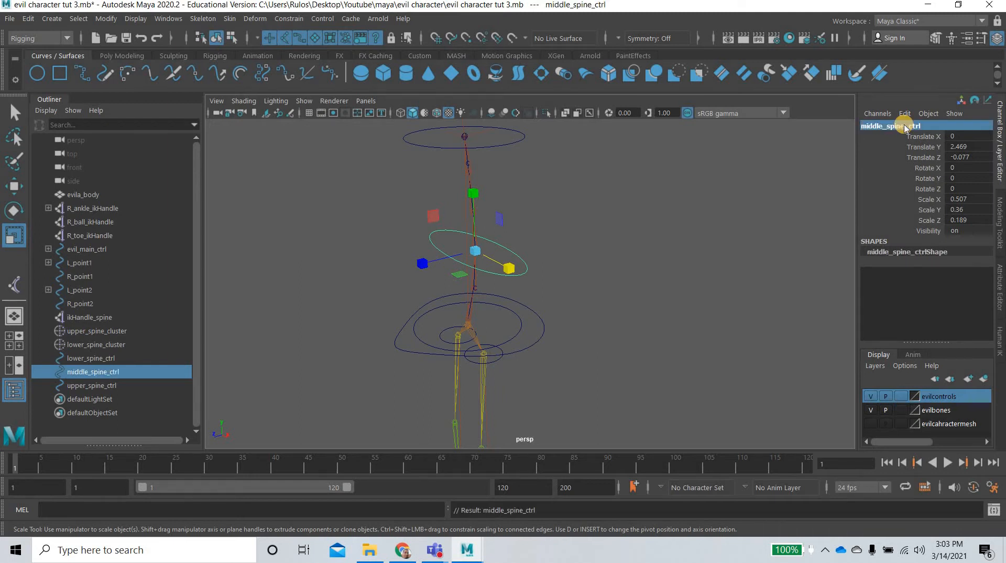
pyautogui.click(585, 321)
# Parent upper_spine_cluster under upper_spine_ctrl
pyautogui.scroll(2, 585, 320)
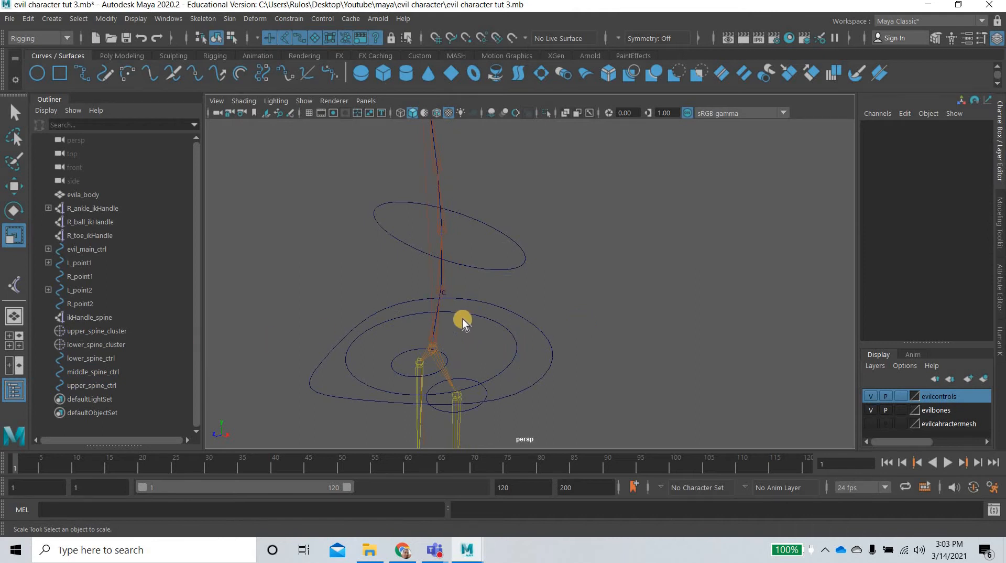
pyautogui.click(112, 334)
pyautogui.keyDown('alt'); pyautogui.moveTo(434, 265); pyautogui.dragTo(486, 352, button='middle'); pyautogui.keyUp('alt')
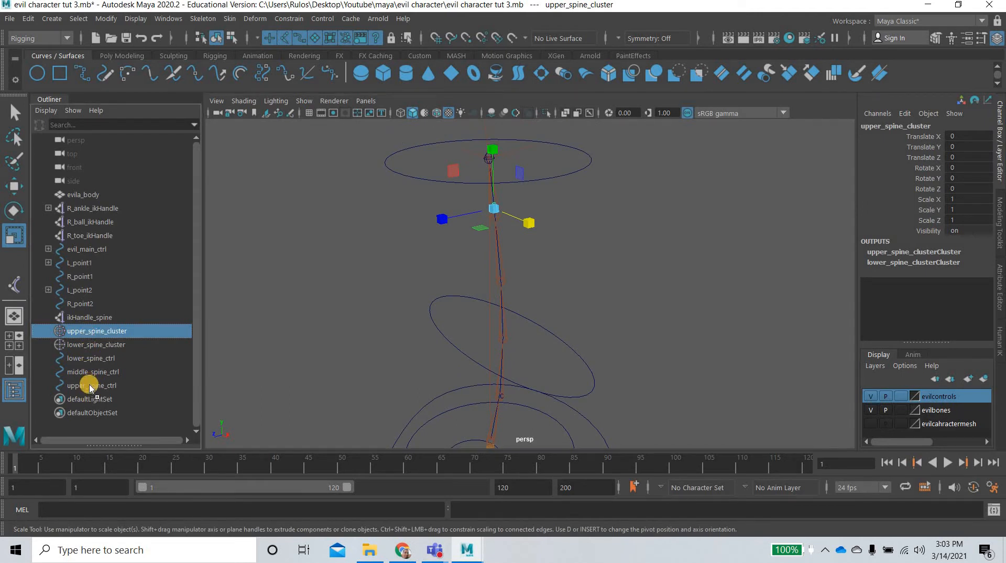
pyautogui.moveTo(89, 385); pyautogui.dragTo(89, 385, button='middle')
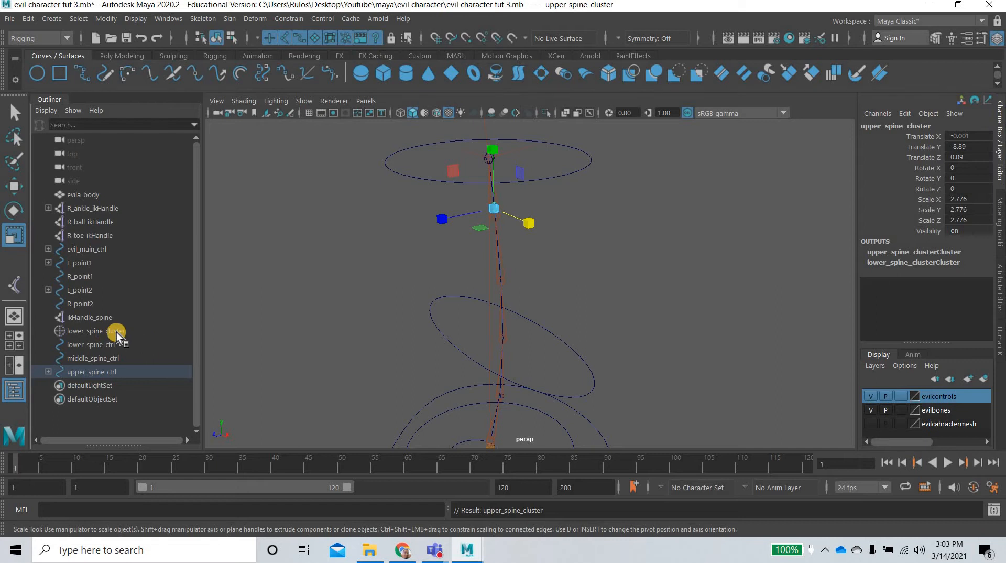
# Parent lower_spine_cluster under lower_spine_ctrl
pyautogui.moveTo(117, 331); pyautogui.dragTo(349, 349)
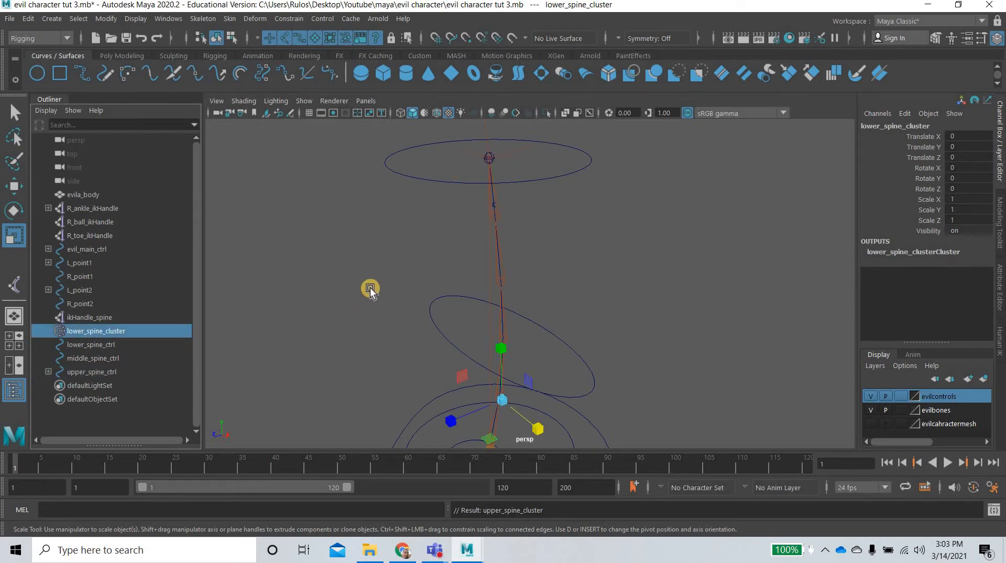
pyautogui.keyDown('alt'); pyautogui.moveTo(370, 288); pyautogui.dragTo(373, 254, button='middle'); pyautogui.keyUp('alt')
pyautogui.moveTo(95, 331); pyautogui.dragTo(95, 344, button='middle')
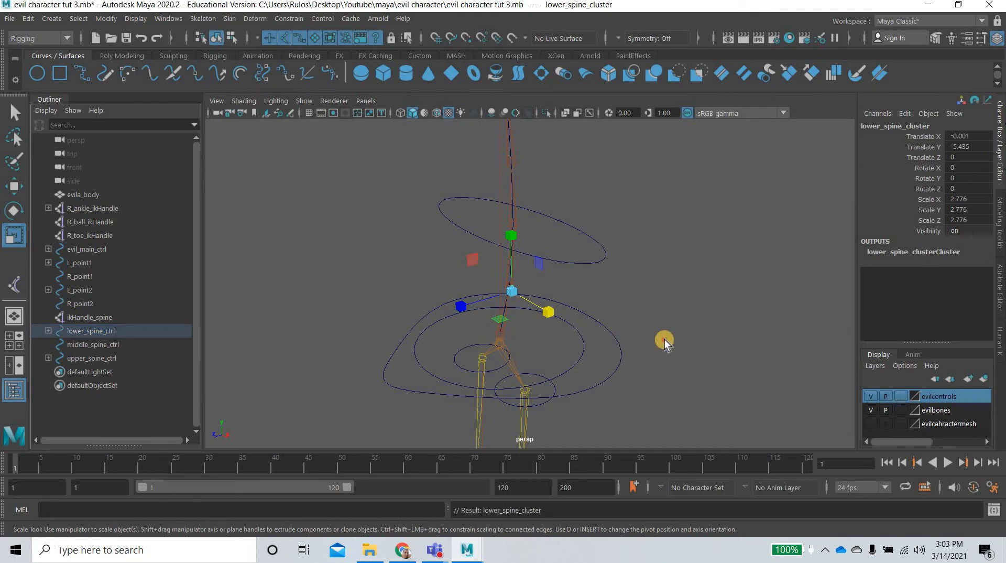
pyautogui.click(580, 355)
# Test the cluster controls by moving lower_spine_ctrl and upper_spine_ctrl, undoing each move
pyautogui.click(410, 348)
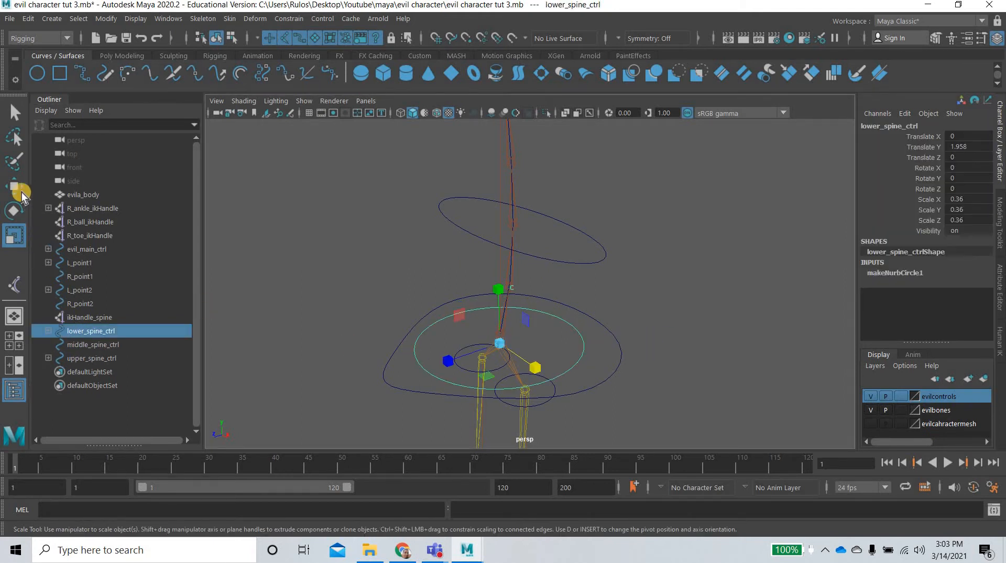
pyautogui.press('w')
pyautogui.moveTo(579, 367); pyautogui.dragTo(650, 279, button='middle')
pyautogui.hotkey('ctrl', 'z')
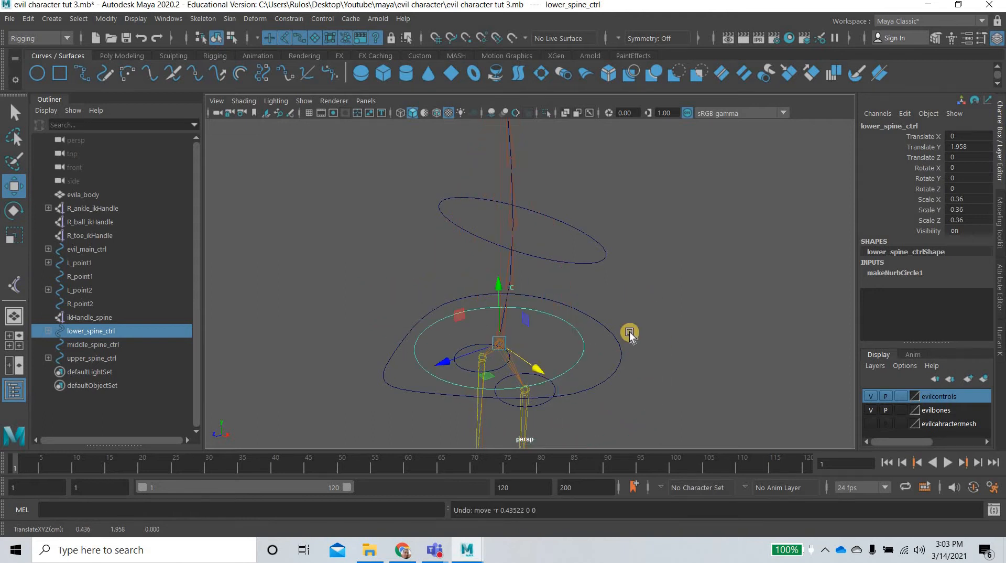
pyautogui.keyDown('alt'); pyautogui.moveTo(544, 202); pyautogui.dragTo(543, 168); pyautogui.keyUp('alt')
pyautogui.click(515, 170)
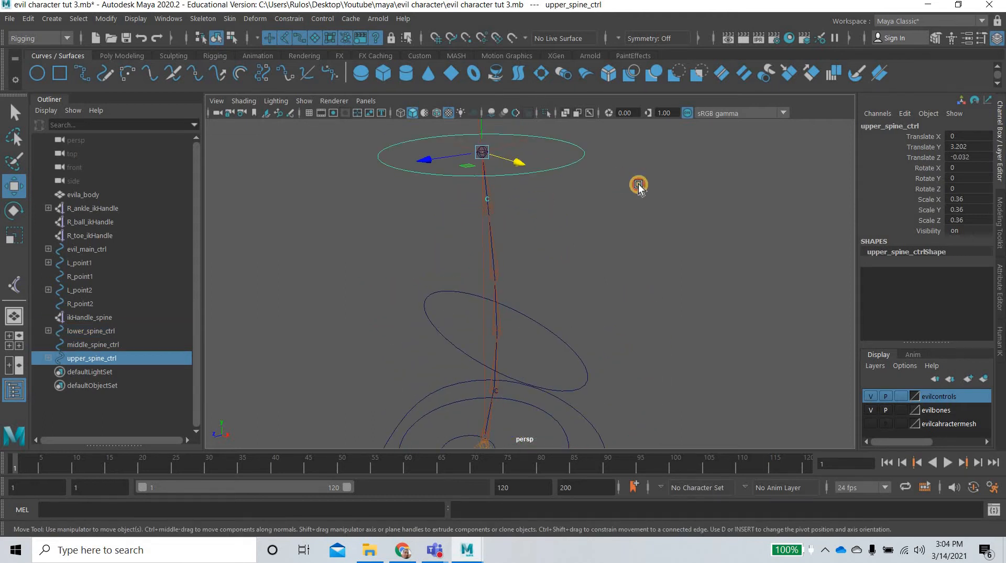
pyautogui.moveTo(638, 185); pyautogui.dragTo(577, 374, button='middle')
pyautogui.hotkey('ctrl', 'z')
# Parent upper_spine_ctrl under middle_spine_ctrl
pyautogui.keyDown('alt'); pyautogui.moveTo(580, 374); pyautogui.dragTo(534, 337); pyautogui.keyUp('alt')
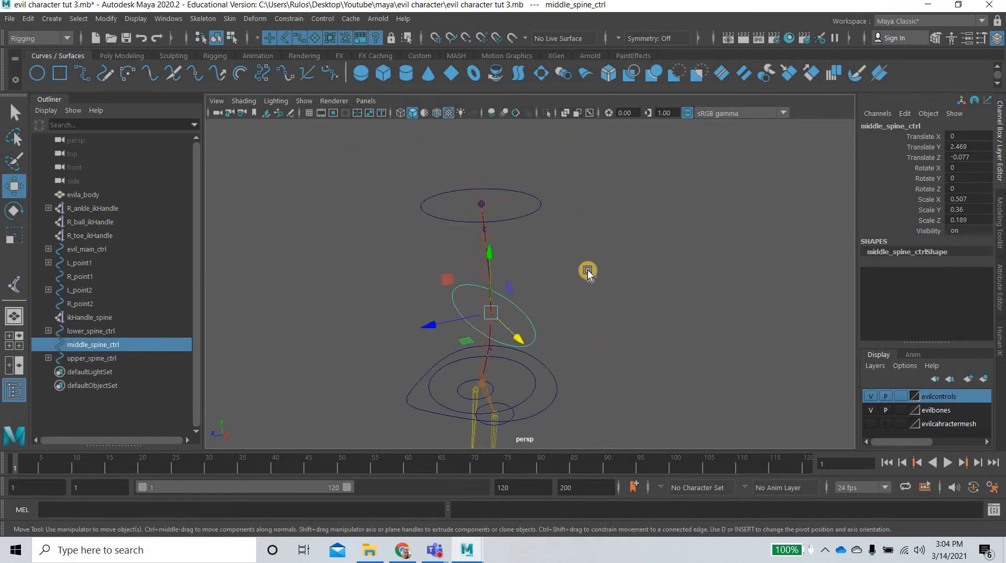
pyautogui.hotkey('ctrl', 'z')
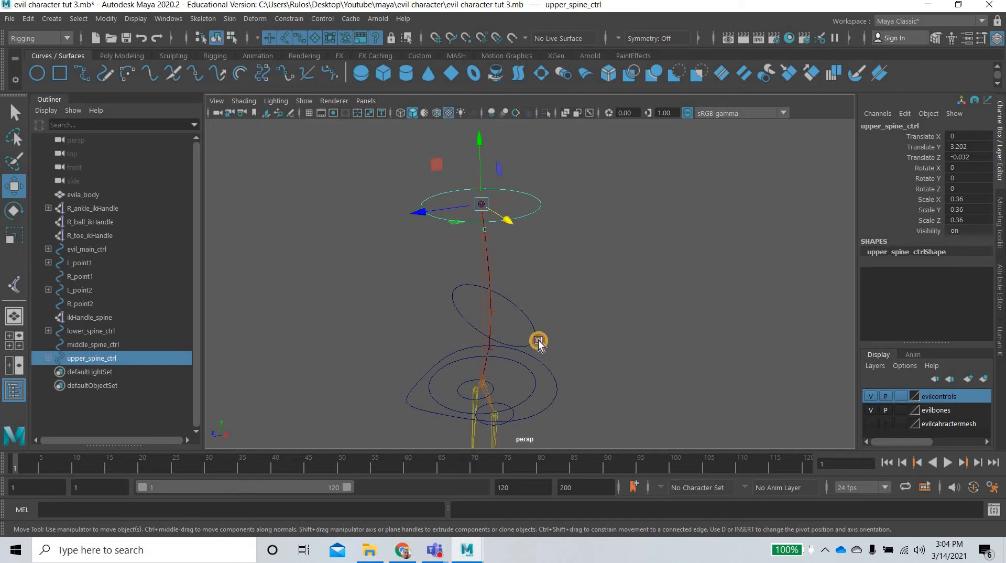
pyautogui.keyDown('shift'); pyautogui.click(536, 340); pyautogui.keyUp('shift')
pyautogui.press('p')
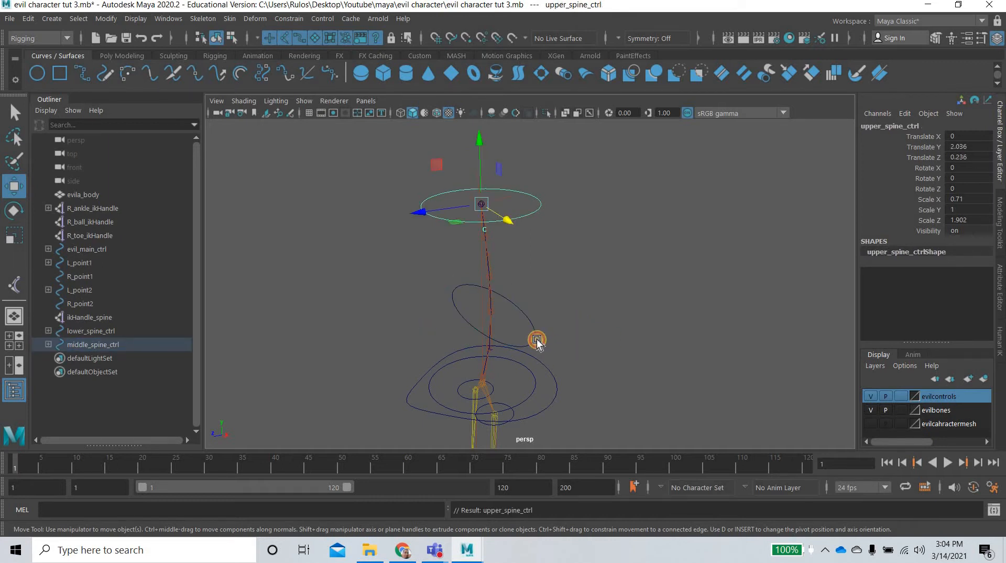
pyautogui.click(346, 302)
# Test-rotate middle_spine_ctrl to bend the upper spine and undo the rotation
pyautogui.click(99, 344)
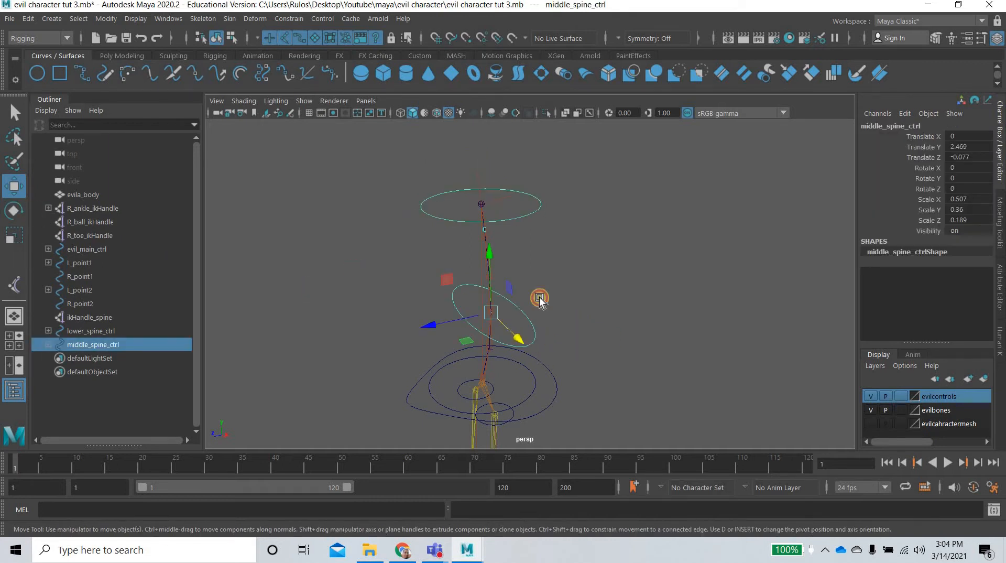
pyautogui.press('e')
pyautogui.moveTo(493, 254); pyautogui.dragTo(640, 333)
pyautogui.hotkey('ctrl', 'z')
pyautogui.hotkey('ctrl', 'z')
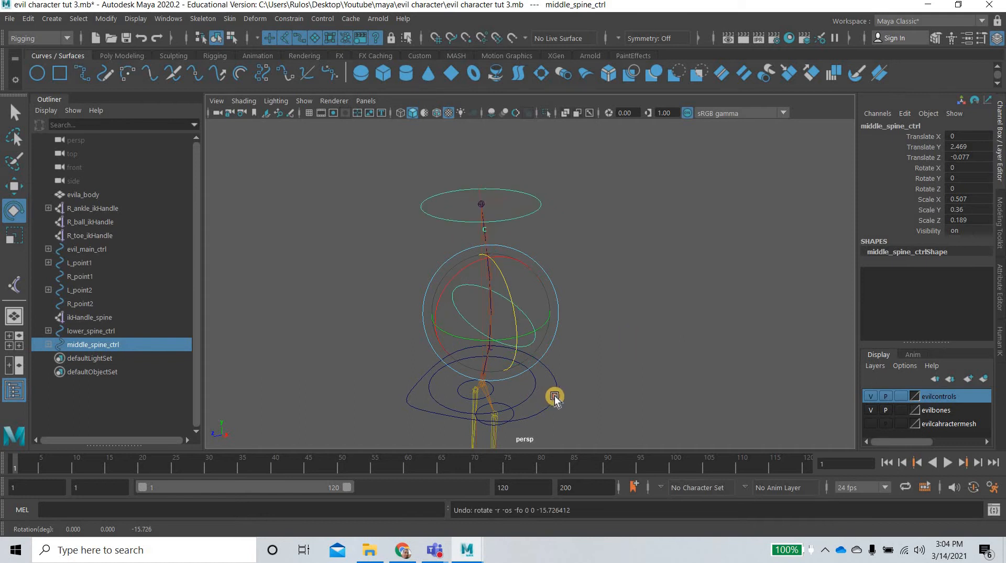
# Parent lower_spine_ctrl and middle_spine_ctrl under hip_ctrl
pyautogui.click(569, 398)
pyautogui.keyDown('alt'); pyautogui.moveTo(541, 369); pyautogui.dragTo(494, 341); pyautogui.keyUp('alt')
pyautogui.keyDown('alt'); pyautogui.moveTo(590, 426); pyautogui.dragTo(492, 337, button='middle'); pyautogui.keyUp('alt')
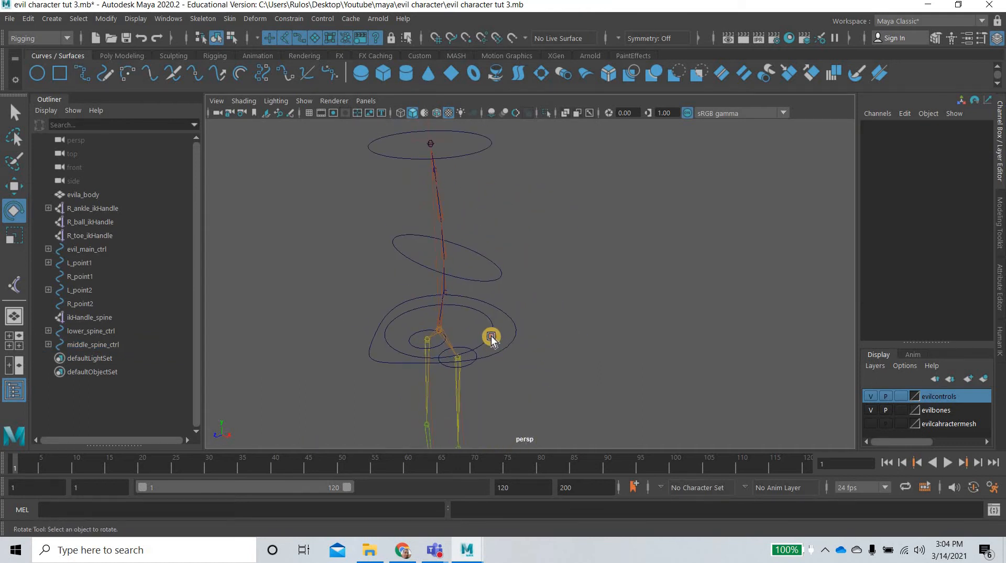
pyautogui.click(516, 336)
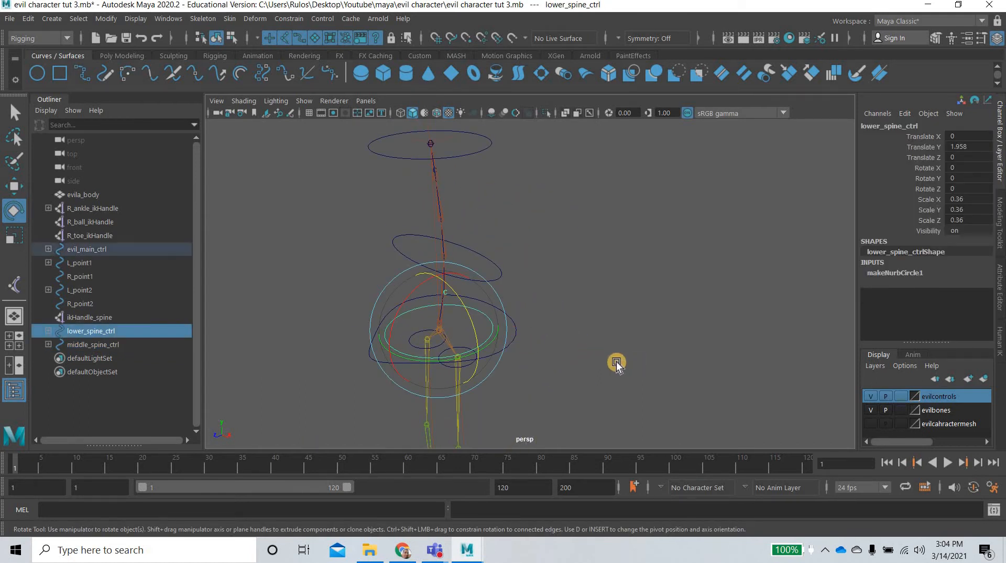
pyautogui.press('p')
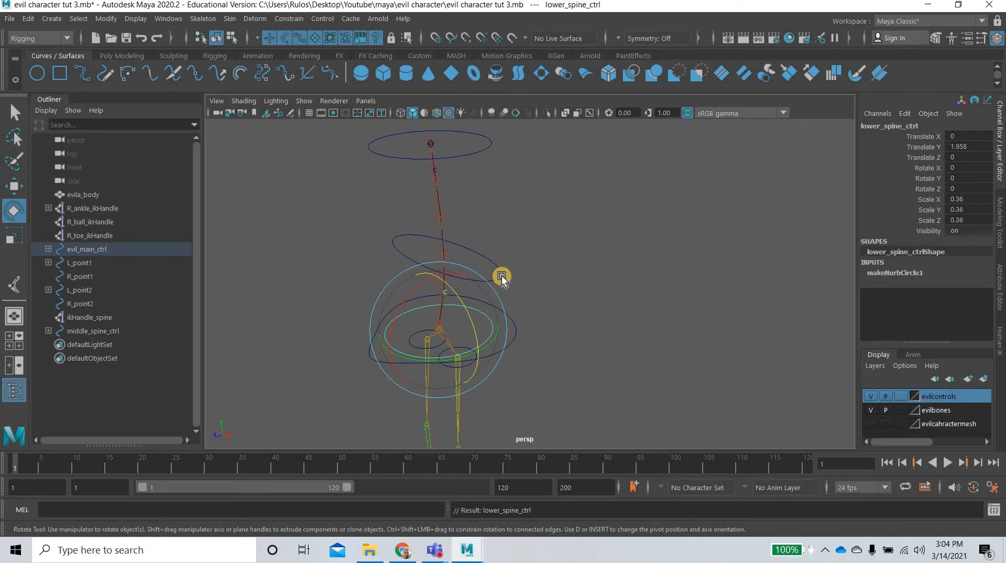
pyautogui.press('Up')
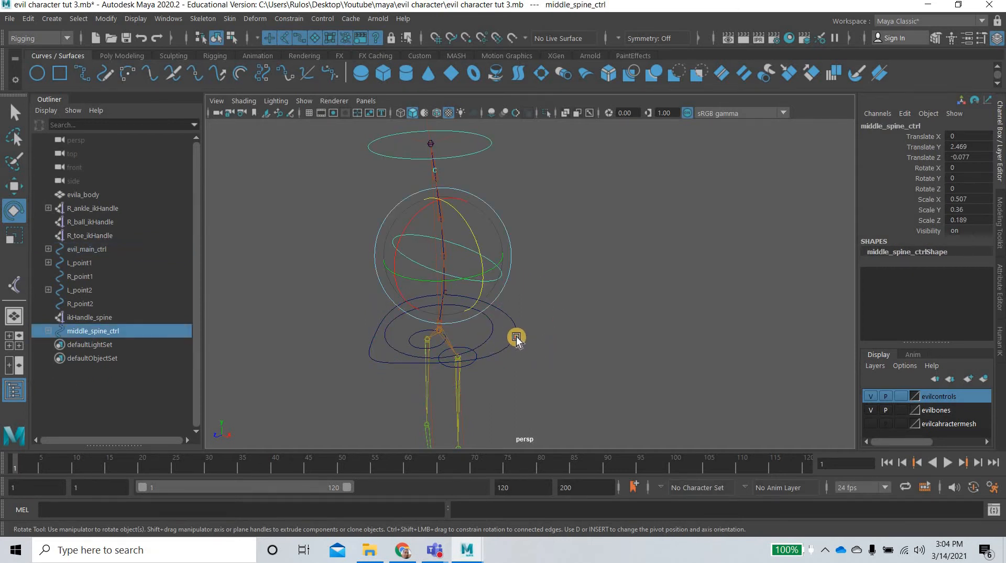
pyautogui.press('Up')
pyautogui.press('p')
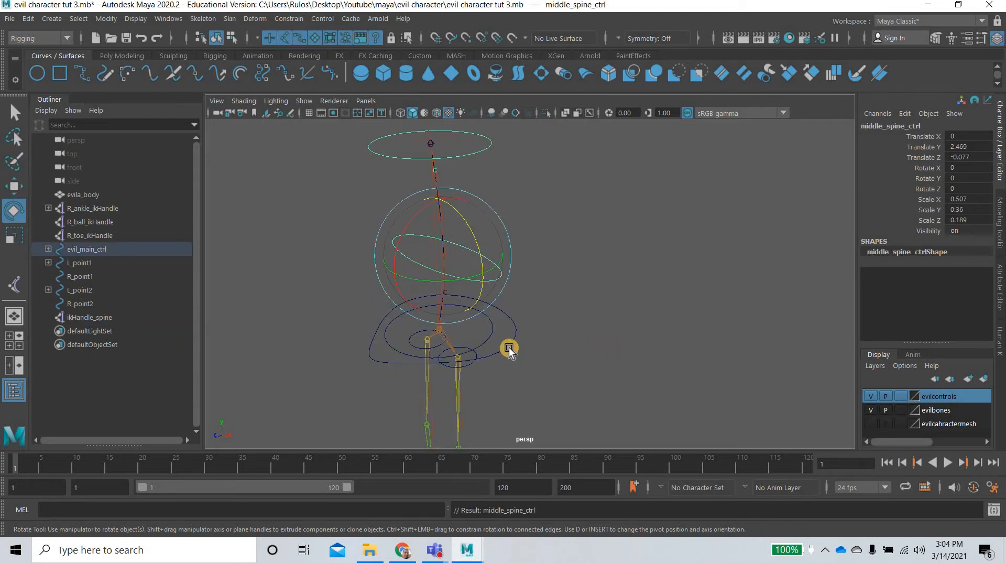
# Test-move hip_ctrl with the attached spine controls and undo the move
pyautogui.click(510, 351)
pyautogui.click(509, 350)
pyautogui.press('w')
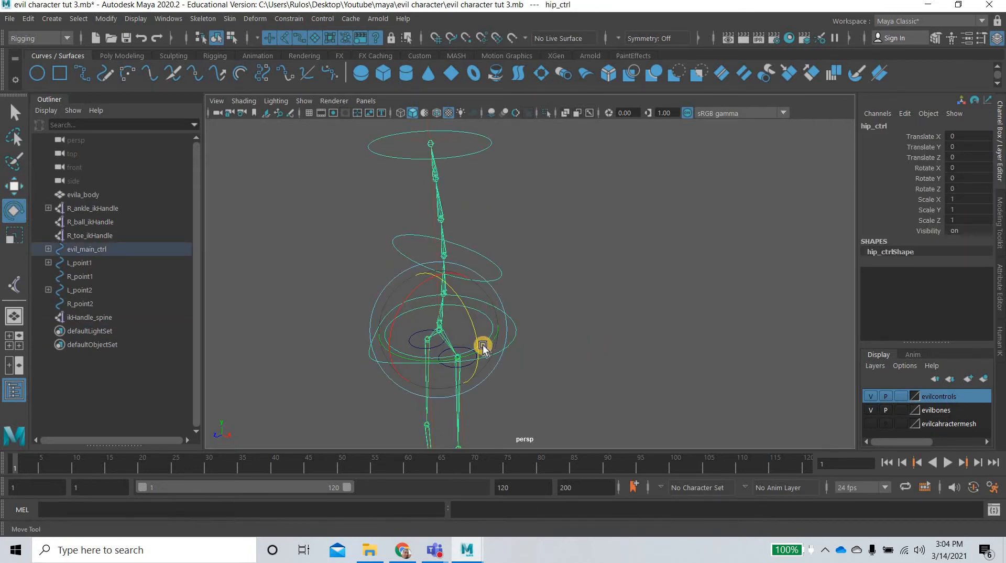
pyautogui.moveTo(445, 341); pyautogui.dragTo(546, 359)
pyautogui.hotkey('ctrl', 'z')
# Test how the hip area deforms by shifting lower_spine_ctrl back and forth along X, undoing the moves
pyautogui.click(489, 340)
pyautogui.click(478, 349)
pyautogui.hotkey('ctrl', 'z')
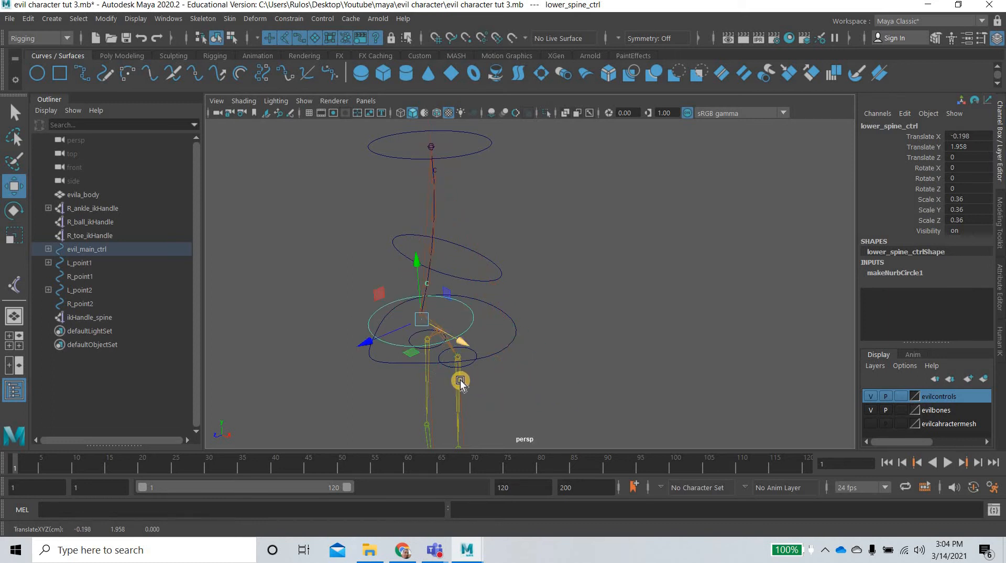
pyautogui.scroll(5, 467, 393)
pyautogui.keyDown('alt'); pyautogui.moveTo(467, 393); pyautogui.dragTo(564, 268, button='middle'); pyautogui.keyUp('alt')
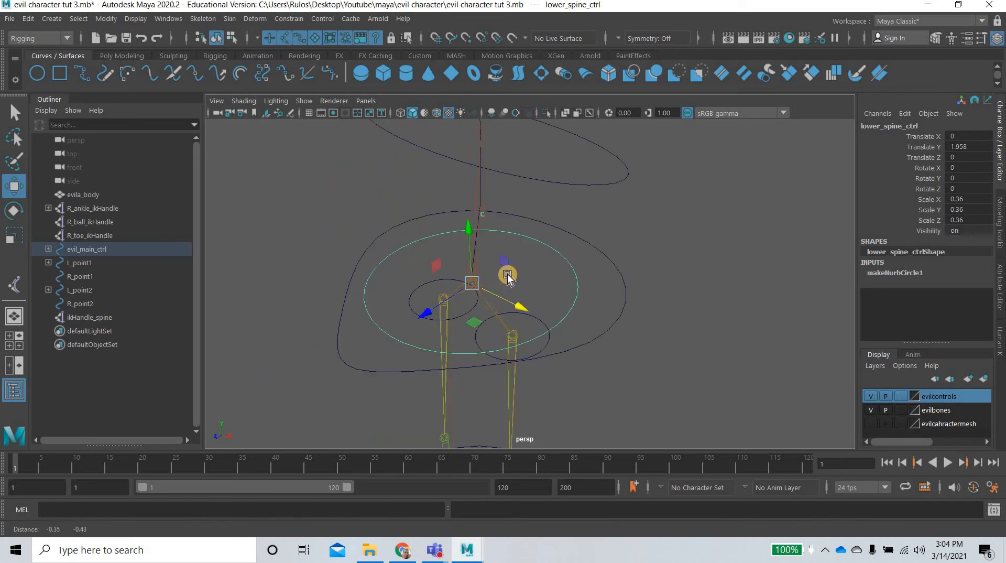
pyautogui.scroll(5, 504, 269)
pyautogui.moveTo(417, 225); pyautogui.dragTo(545, 240, button='middle')
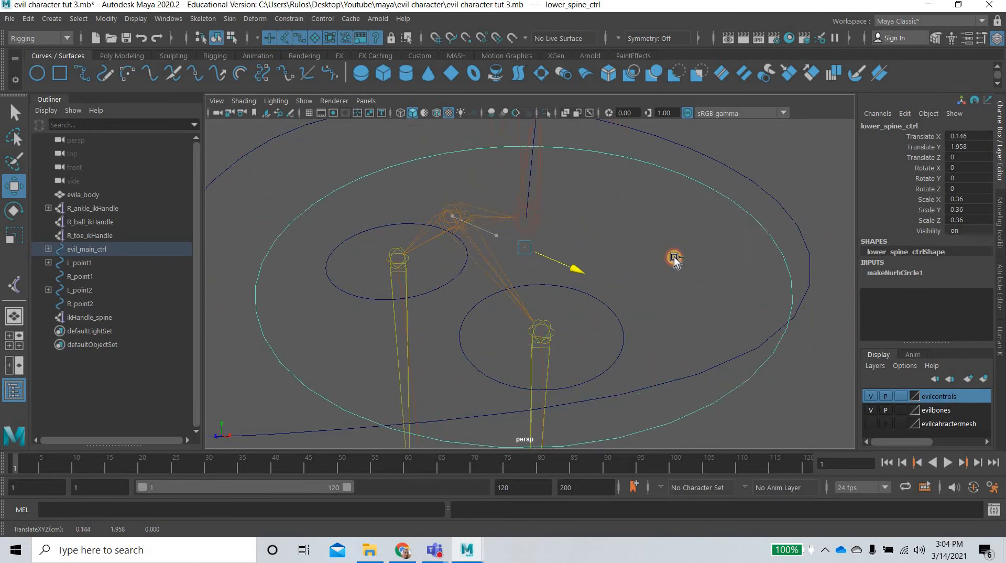
pyautogui.moveTo(674, 258); pyautogui.dragTo(622, 263, button='middle')
pyautogui.hotkey('ctrl', 'z')
pyautogui.scroll(-5, 588, 280)
# Try shifting hip_ctrl to about -0.273 in X and undo the test moves
pyautogui.keyDown('alt'); pyautogui.moveTo(556, 291); pyautogui.dragTo(506, 326); pyautogui.keyUp('alt')
pyautogui.click(548, 331)
pyautogui.hotkey('ctrl', 'z')
pyautogui.hotkey('ctrl', 'z')
pyautogui.hotkey('ctrl', 'z')
pyautogui.hotkey('ctrl', 'z')
pyautogui.hotkey('ctrl', 'z')
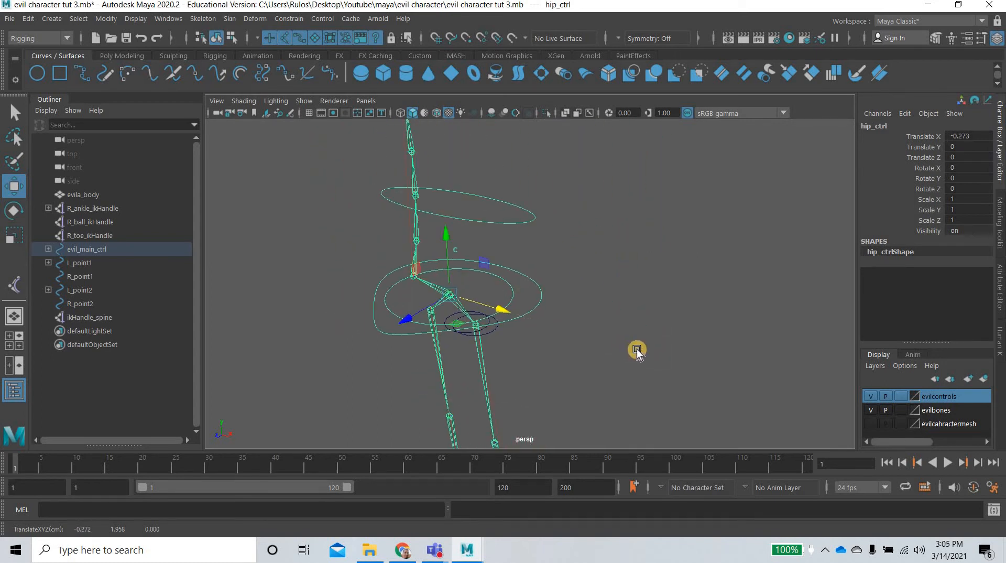
pyautogui.click(540, 352)
# Examine up close how the spine curve and lower cluster sit at the base of the spine
pyautogui.keyDown('alt'); pyautogui.moveTo(543, 350); pyautogui.dragTo(527, 342); pyautogui.keyUp('alt')
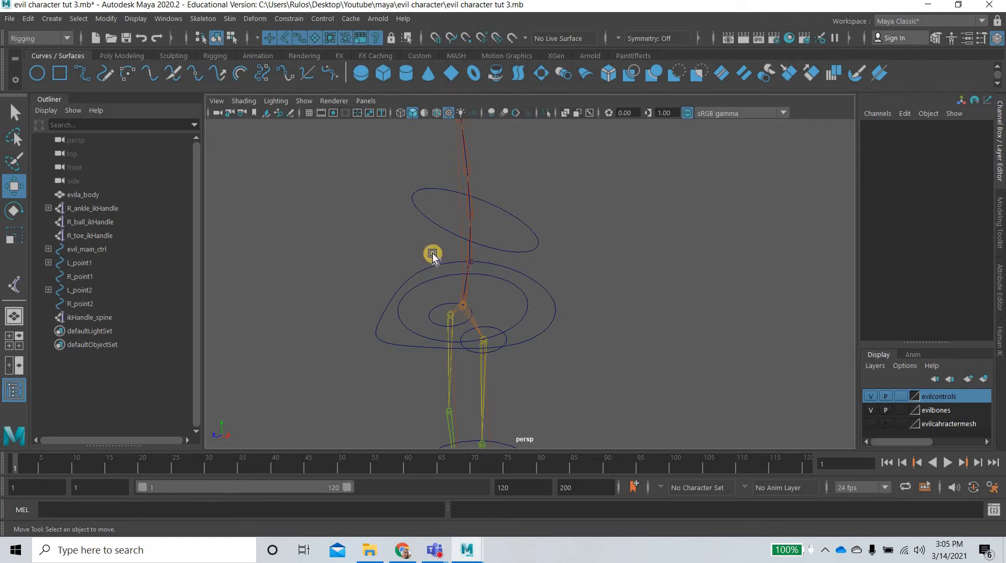
pyautogui.scroll(5, 231, 227)
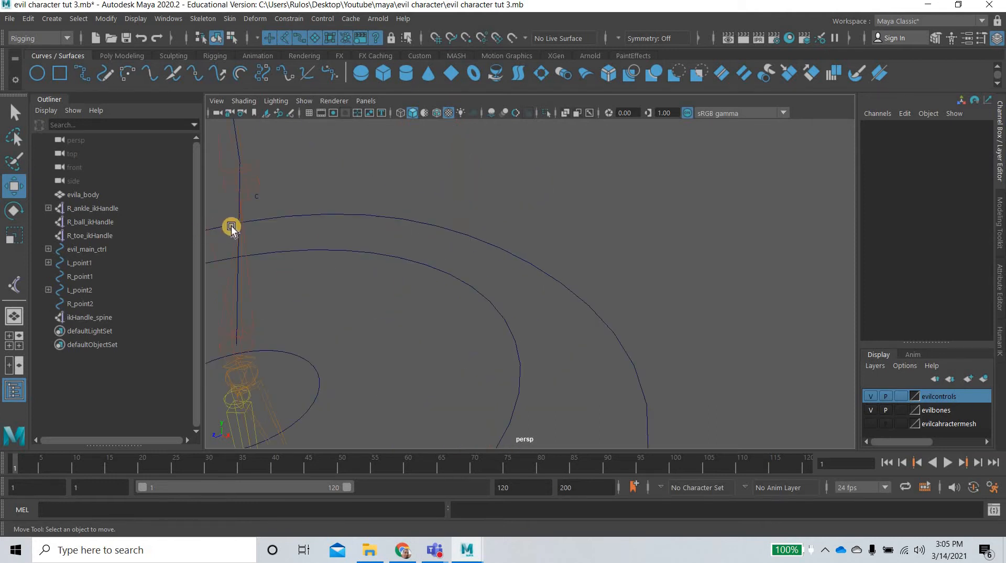
pyautogui.scroll(3, 544, 265)
pyautogui.scroll(2, 544, 266)
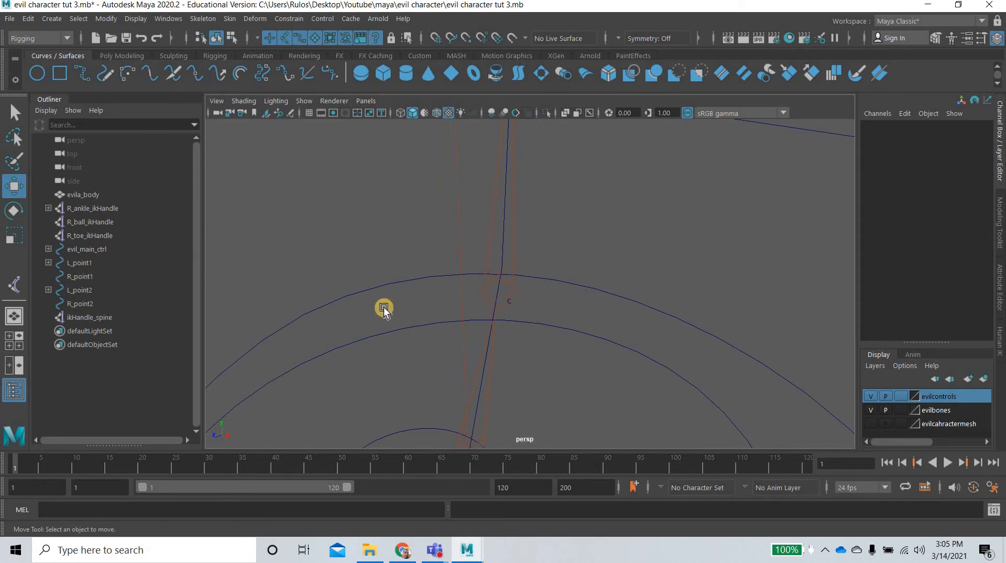
pyautogui.scroll(-6, 383, 306)
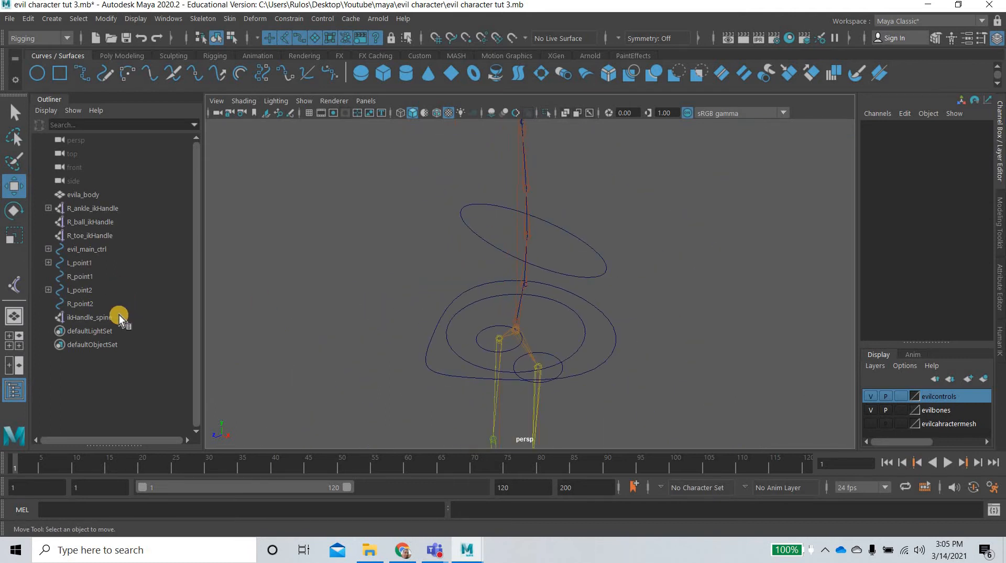
# Expand the hierarchy of evil_main_ctrl, hip_ctrl, hip and the spine controls to check the parenting of joints, curve and clusters
pyautogui.click(48, 249)
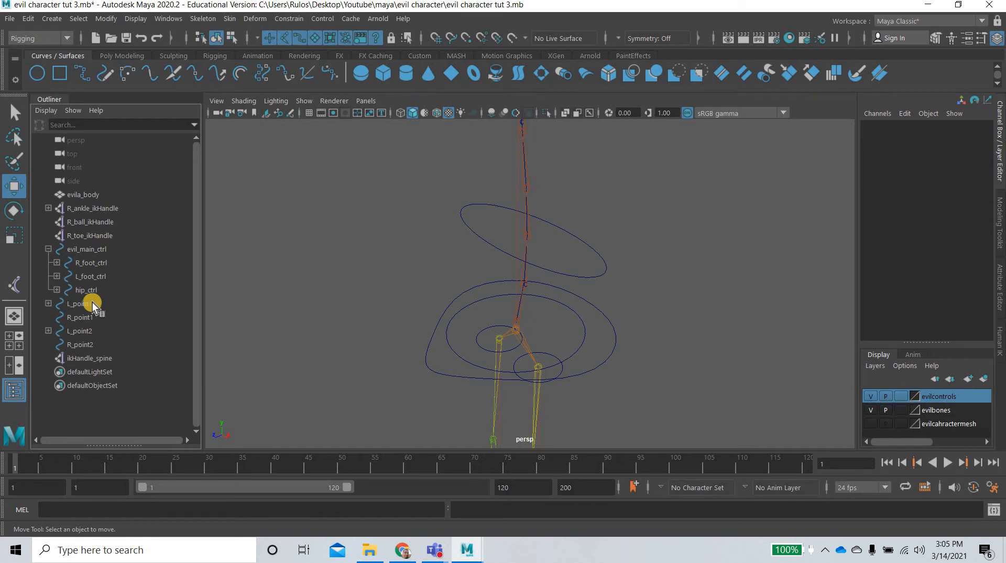
pyautogui.click(57, 290)
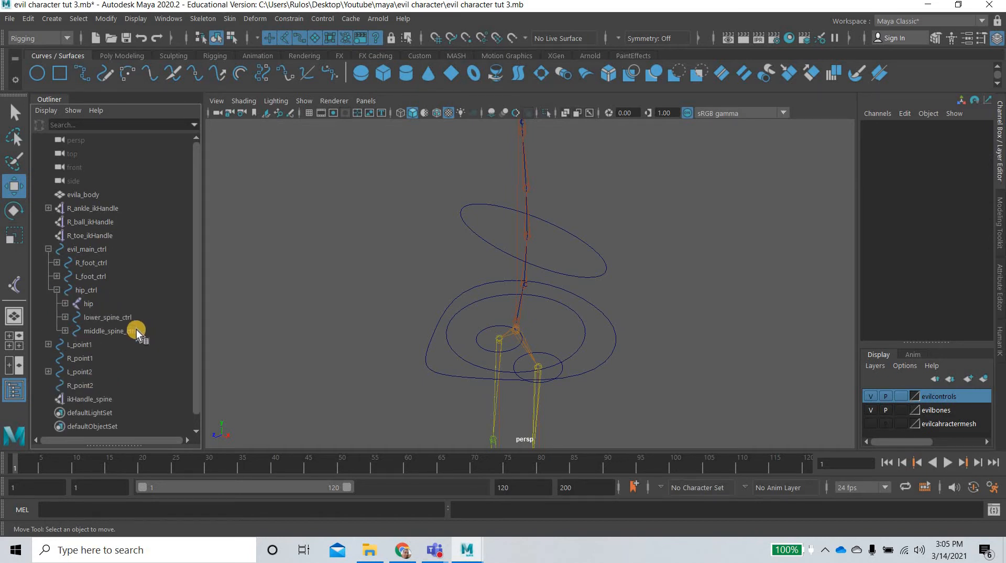
pyautogui.click(65, 331)
pyautogui.click(65, 317)
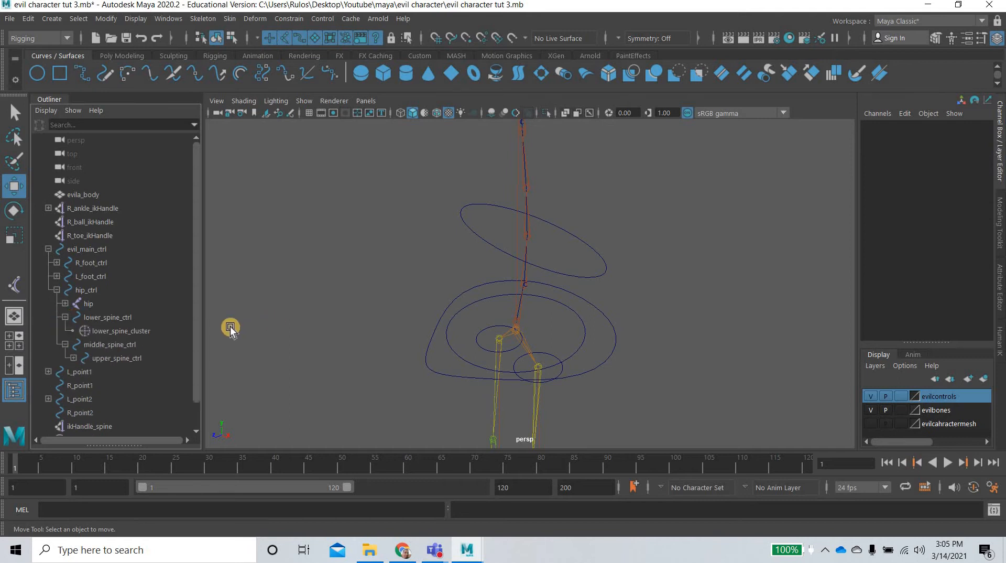
pyautogui.moveTo(230, 329); pyautogui.dragTo(100, 332)
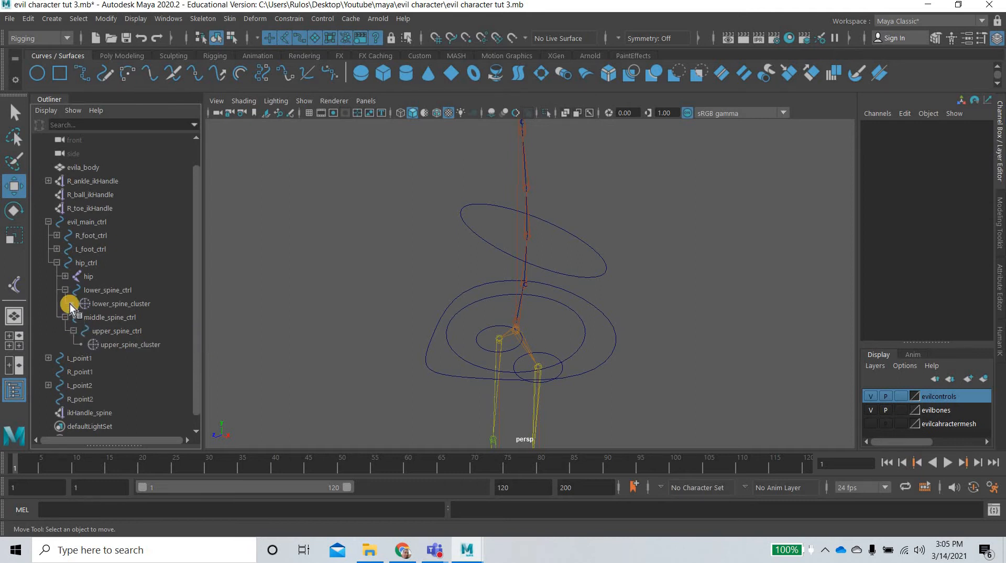
pyautogui.click(65, 276)
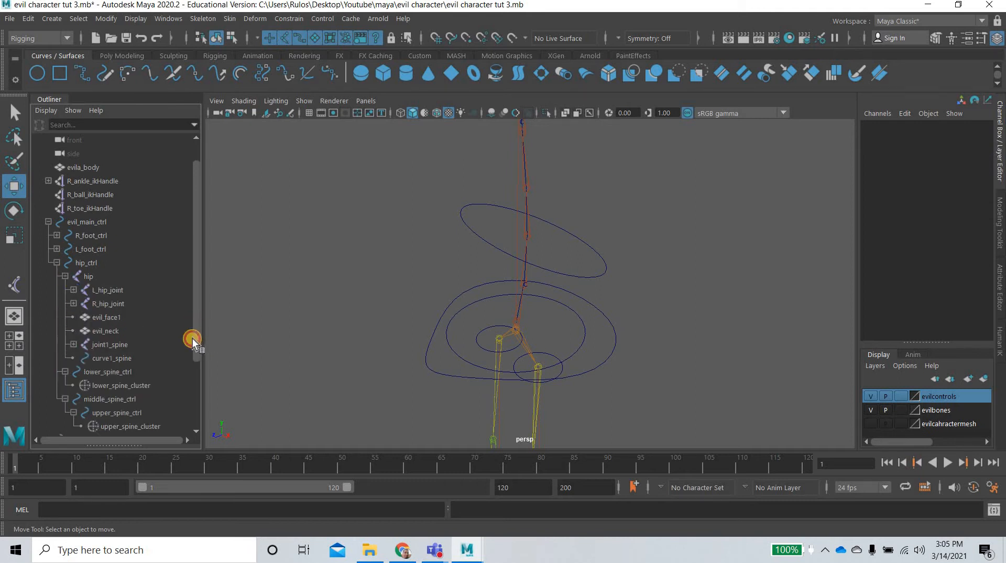
# Expand joint1_spine and joint2_spine and reparent curve1_spine from hip to upper_spine_ctrl
pyautogui.scroll(-1, 152, 341)
pyautogui.click(74, 303)
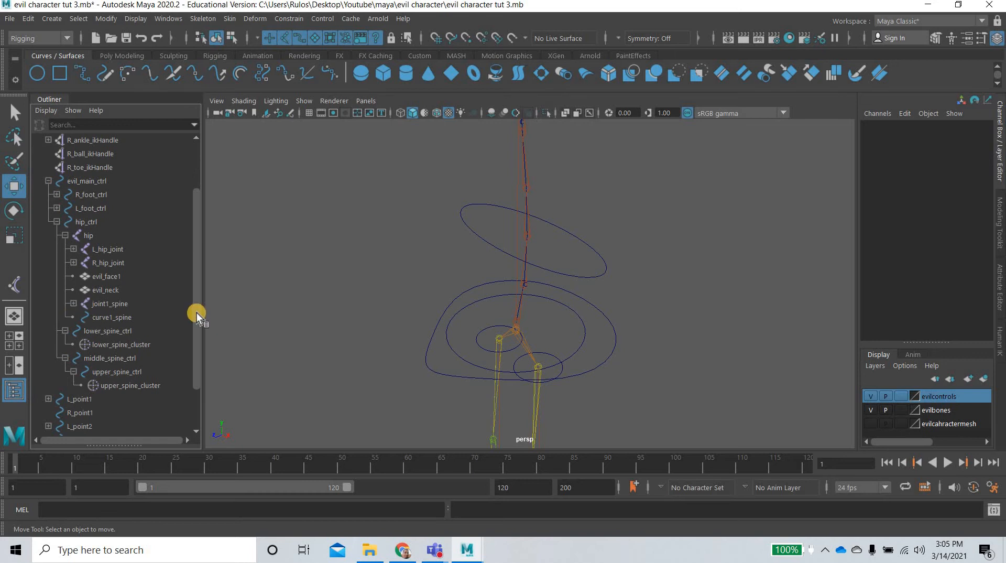
pyautogui.scroll(-2, 126, 293)
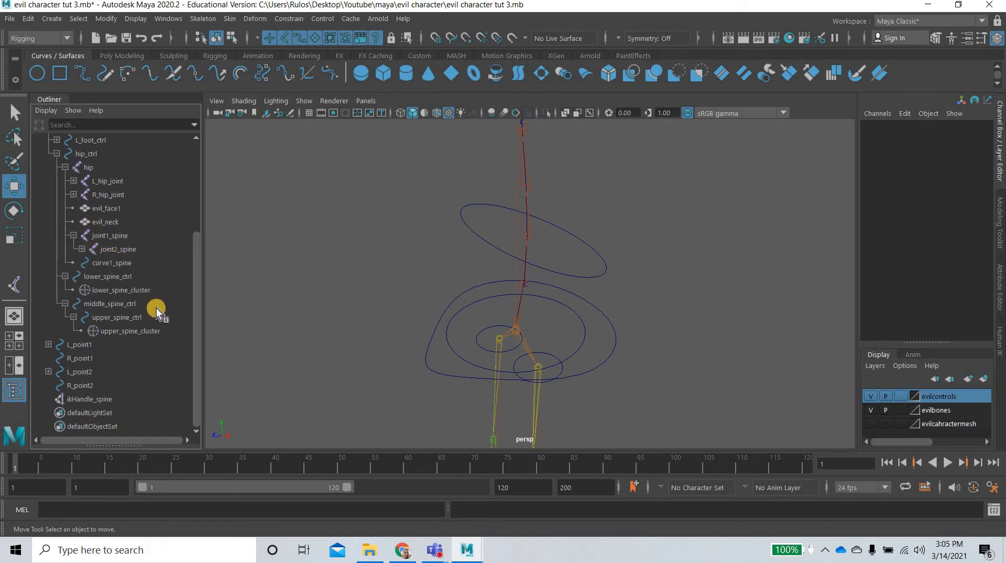
pyautogui.click(112, 276)
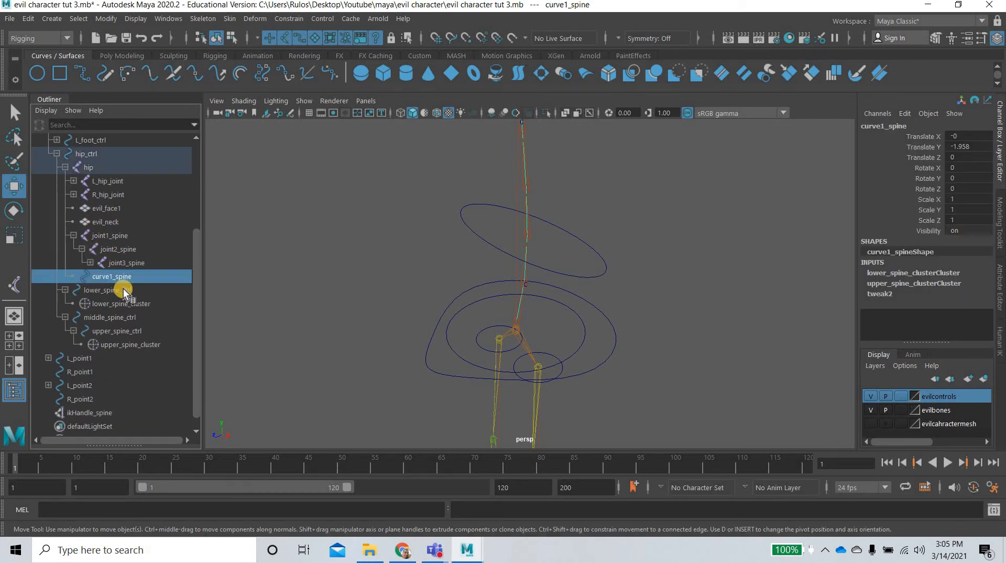
pyautogui.moveTo(112, 279); pyautogui.dragTo(167, 350)
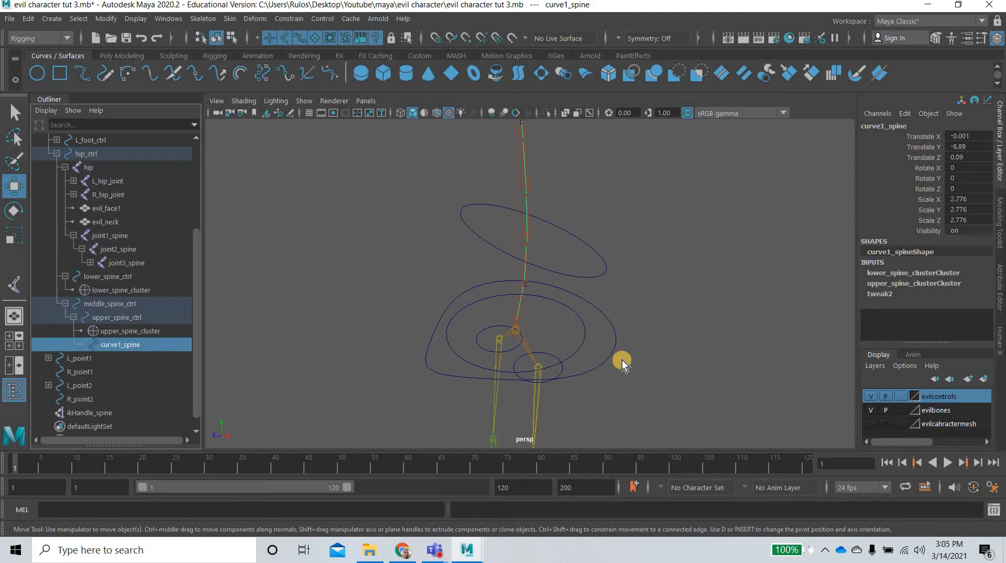
# Try shifting hip_ctrl about 0.117 in X with the curve under upper_spine_ctrl, and undo the test moves
pyautogui.click(585, 360)
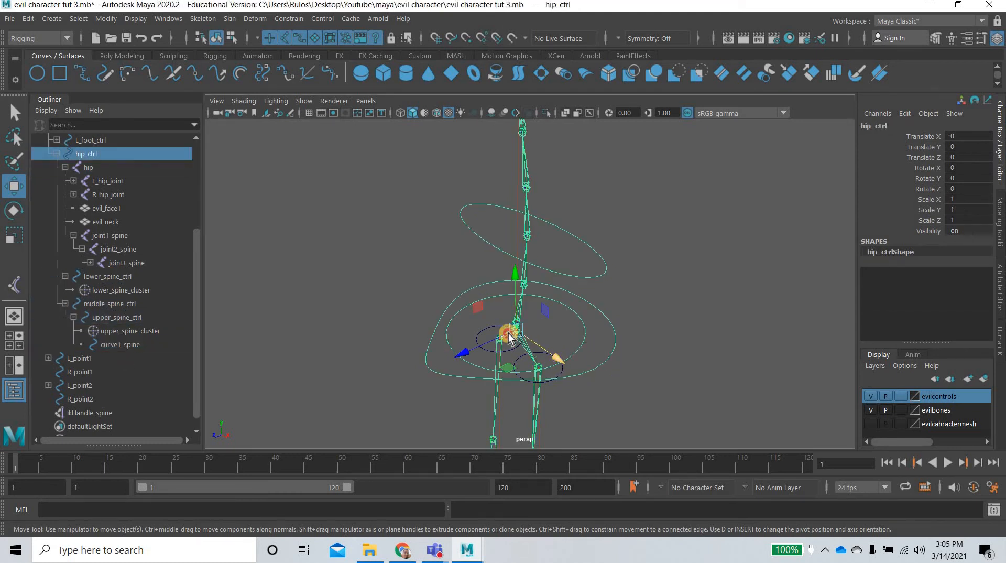
pyautogui.moveTo(507, 332); pyautogui.dragTo(590, 356)
pyautogui.hotkey('ctrl', 'z')
pyautogui.hotkey('ctrl', 'z')
pyautogui.hotkey('ctrl', 'z')
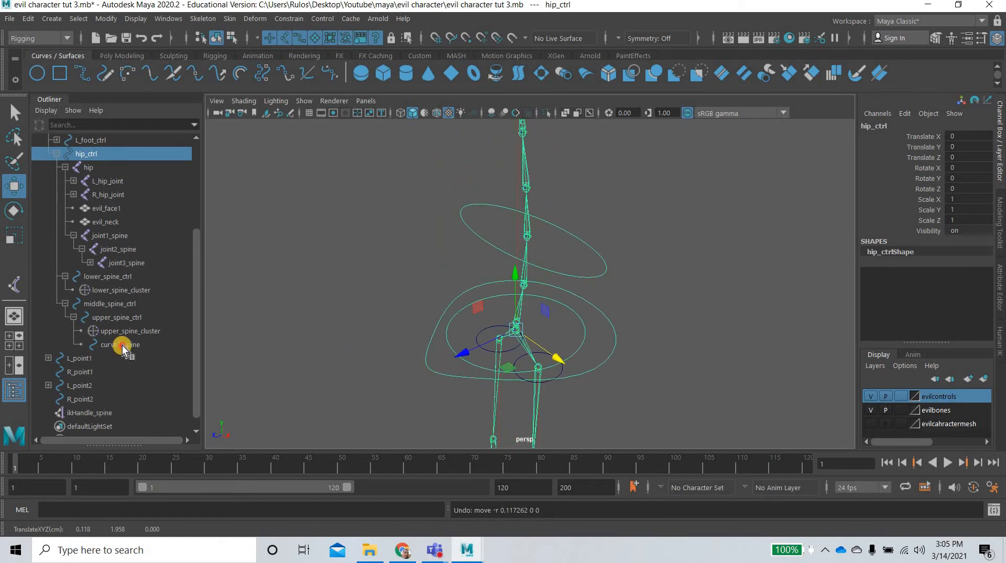
# Take curve1_spine out of upper_spine_ctrl and place it at the top level of the scene, just above ikHandle_spine
pyautogui.click(113, 345)
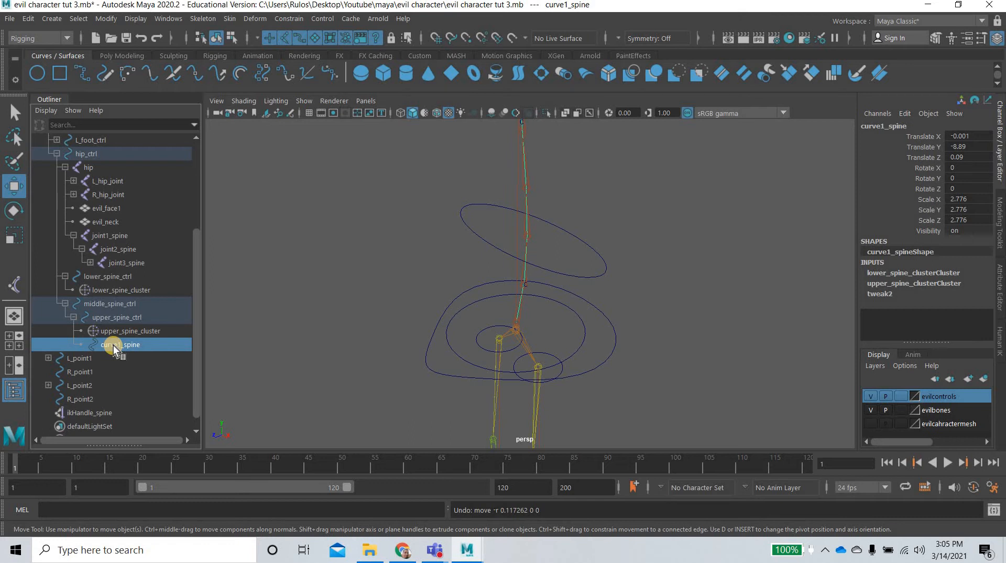
pyautogui.moveTo(113, 345); pyautogui.dragTo(33, 350)
pyautogui.moveTo(109, 343); pyautogui.dragTo(51, 404)
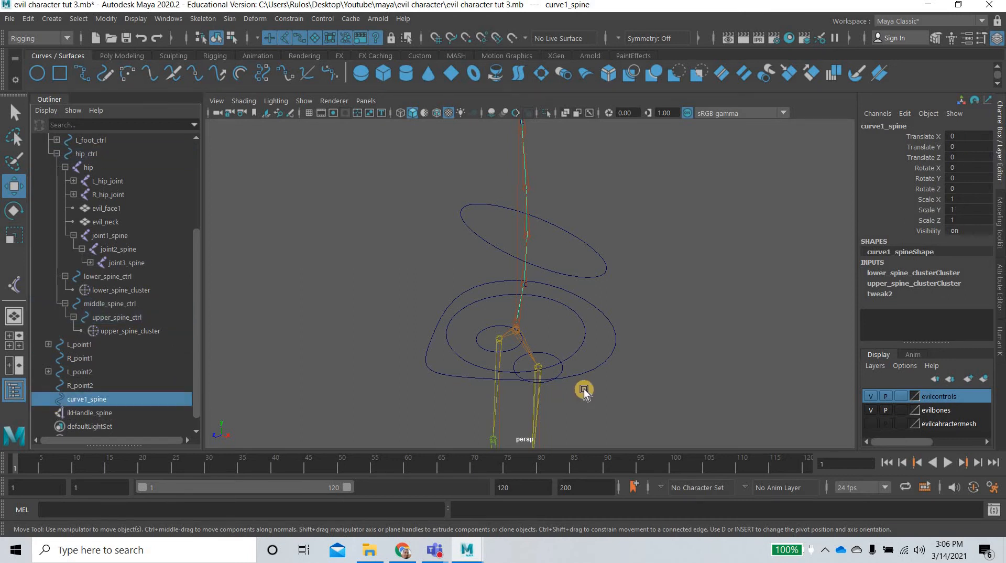
# Try shifting hip_ctrl to about -0.159 in X with the spine curve unparented, and undo the move
pyautogui.click(560, 360)
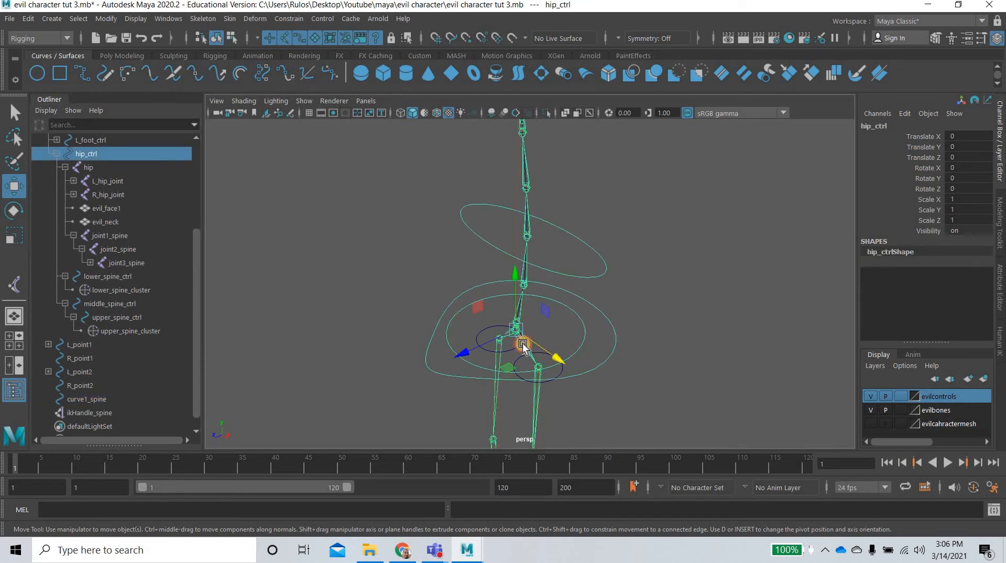
pyautogui.moveTo(522, 344); pyautogui.dragTo(665, 349)
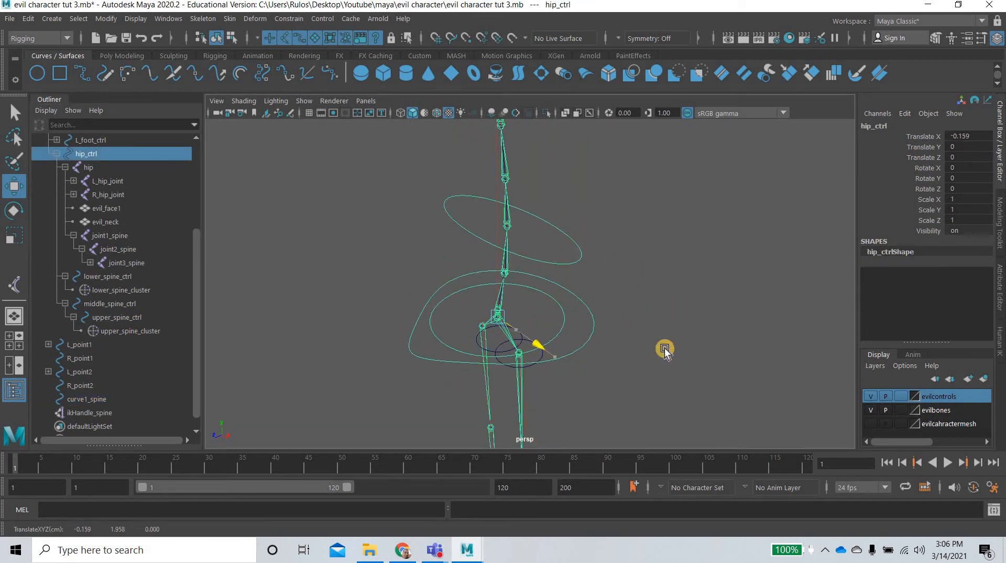
pyautogui.hotkey('ctrl', 'z')
pyautogui.scroll(-5, 623, 350)
pyautogui.scroll(6, 629, 355)
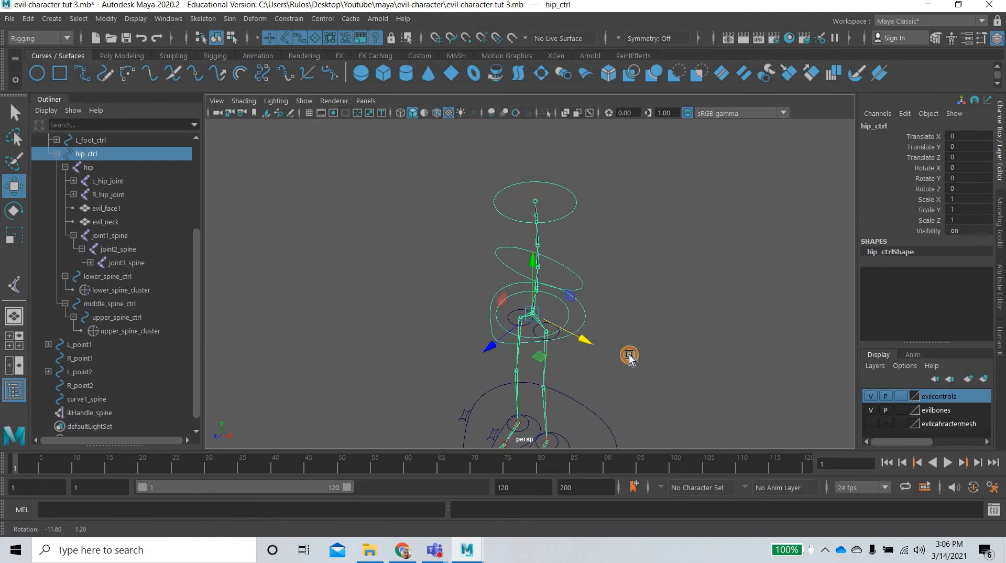
# Try rotating lower_spine_ctrl to see whether the hip follows, and undo the rotation
pyautogui.click(599, 348)
pyautogui.click(107, 277)
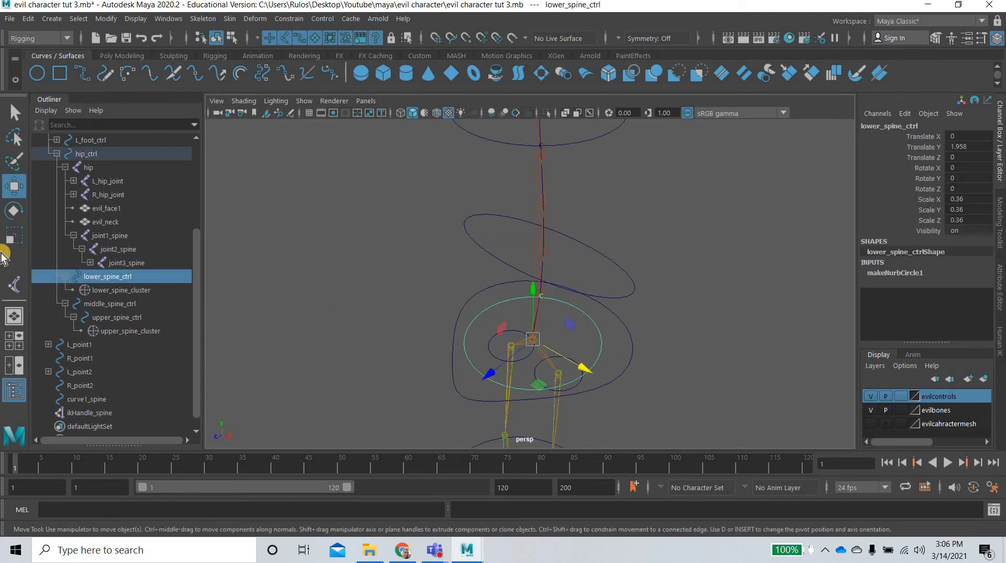
pyautogui.press('e')
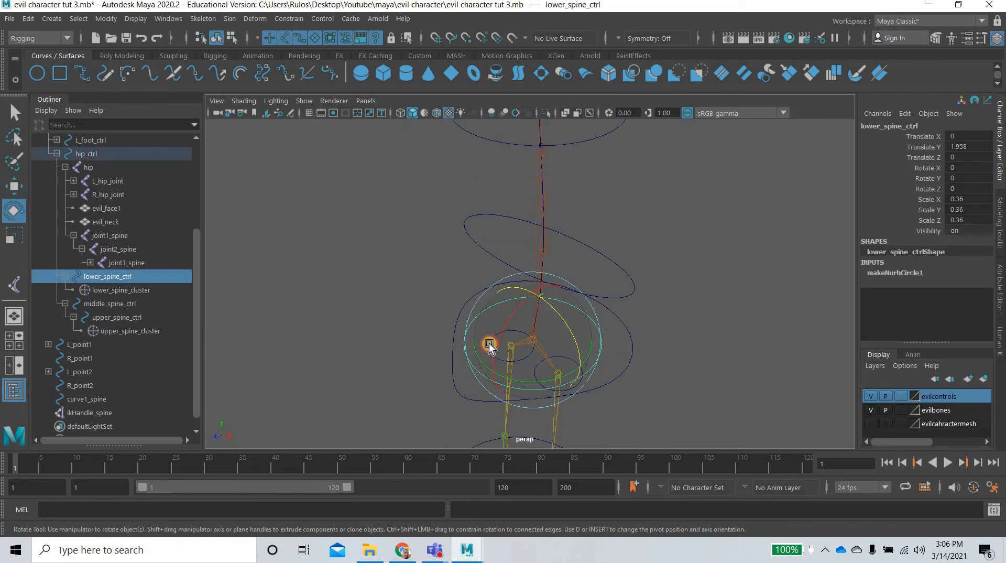
pyautogui.moveTo(489, 344); pyautogui.dragTo(569, 371)
pyautogui.hotkey('ctrl', 'z')
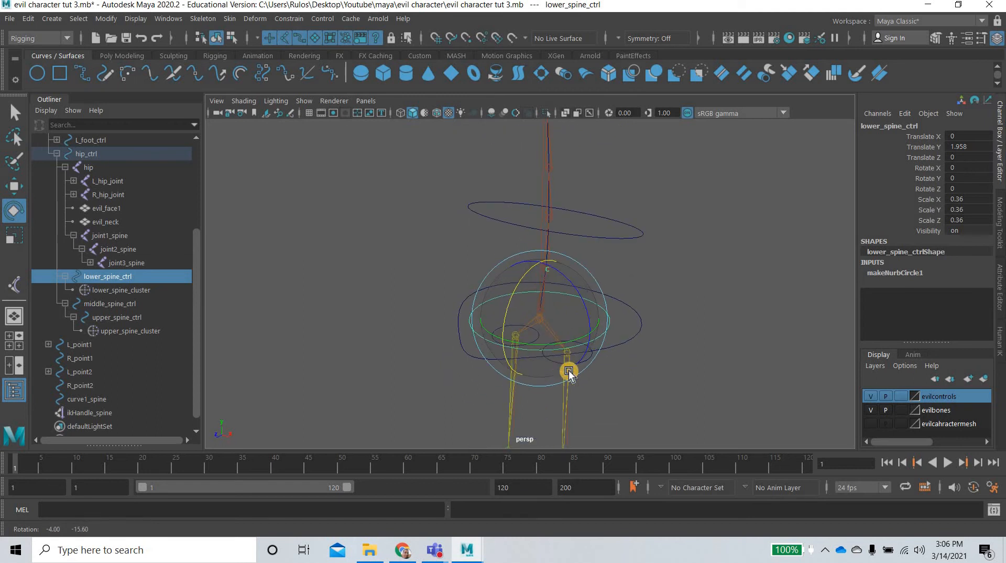
# Parent-constrain the hip joint to lower_spine_ctrl, resetting the constraint options to defaults with Maintain offset on
pyautogui.scroll(10, 518, 266)
pyautogui.keyDown('alt'); pyautogui.moveTo(540, 290); pyautogui.dragTo(469, 123, button='middle'); pyautogui.keyUp('alt')
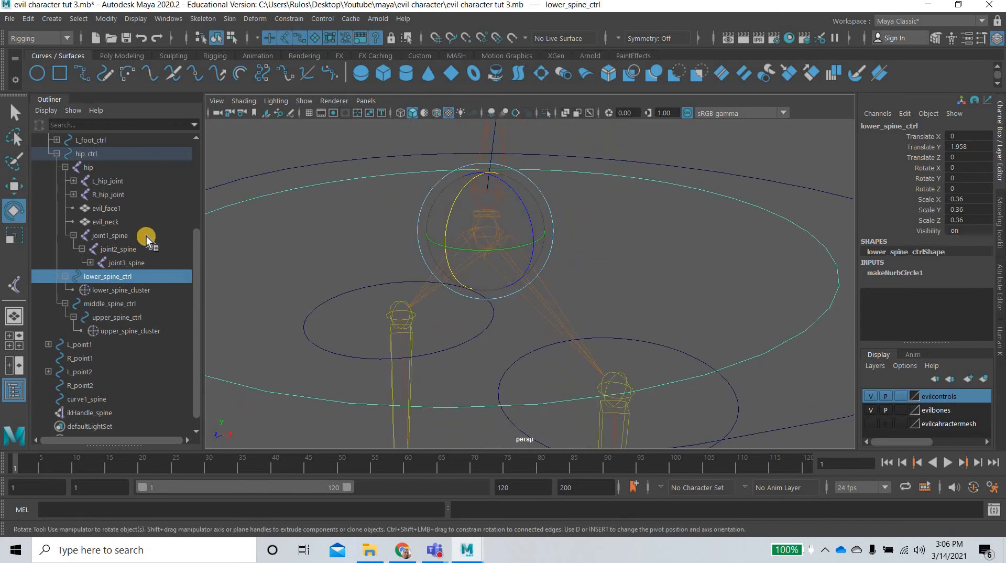
pyautogui.press('q')
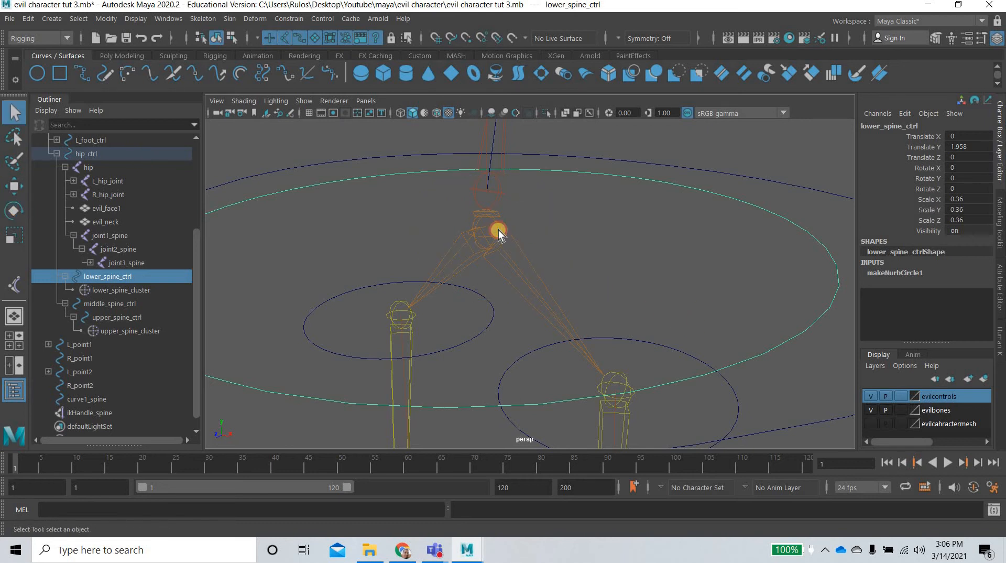
pyautogui.keyDown('shift'); pyautogui.click(513, 242); pyautogui.keyUp('shift')
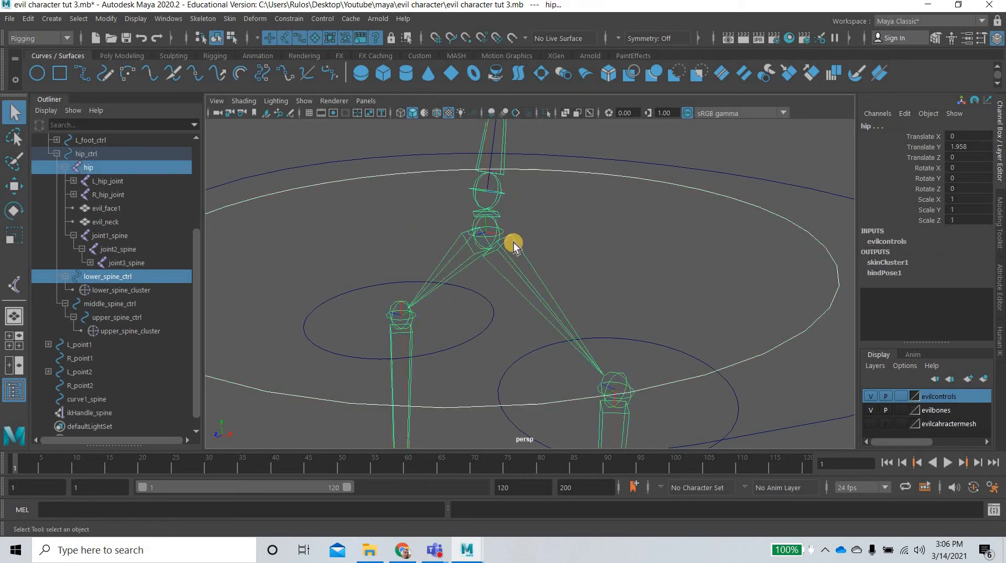
pyautogui.click(289, 19)
pyautogui.click(407, 52)
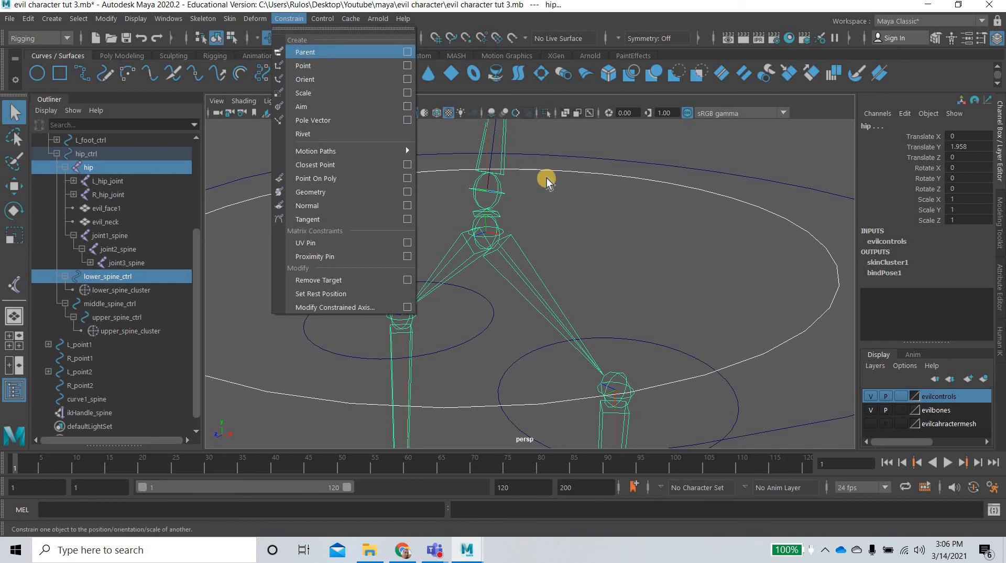
pyautogui.click(590, 180)
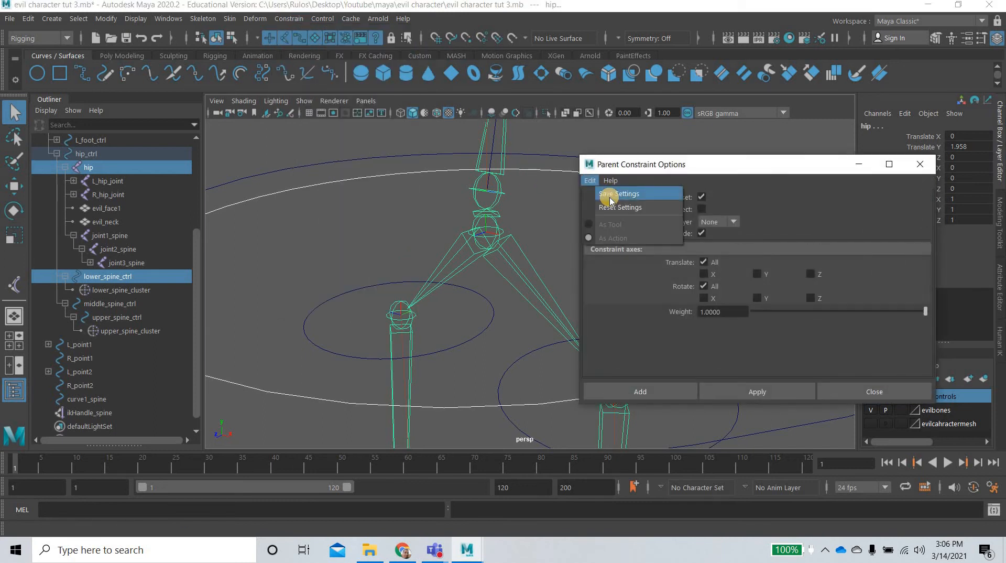
pyautogui.click(611, 208)
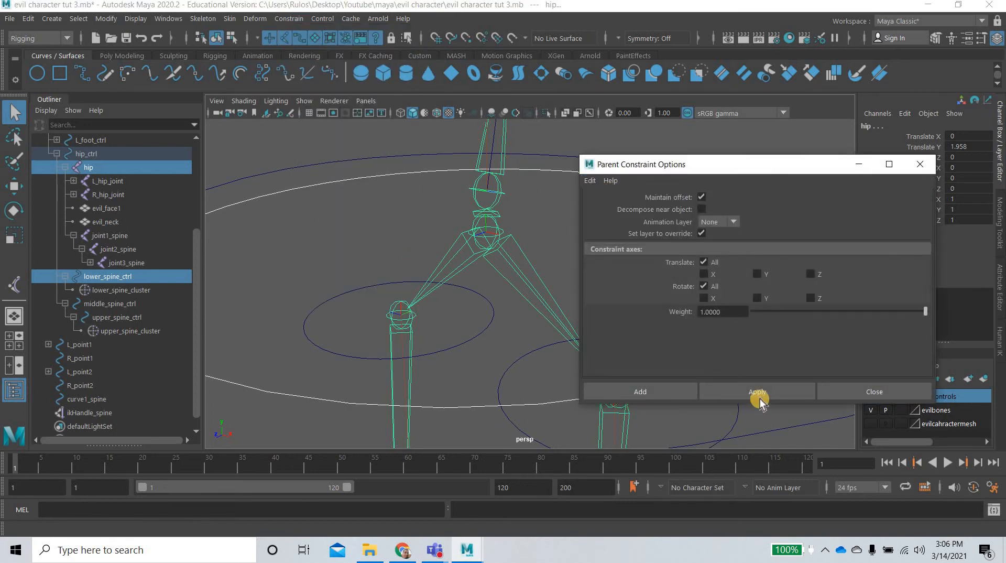
pyautogui.click(759, 396)
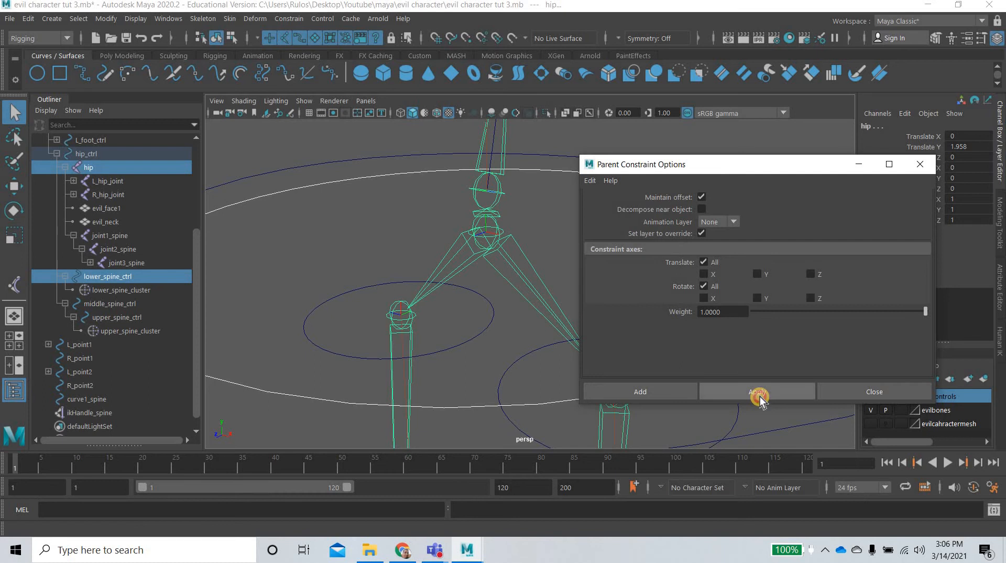
pyautogui.click(561, 302)
# Test the hip constraint by rotating lower_spine_ctrl about 7.8 degrees in X, and undo the rotation
pyautogui.scroll(-5, 900, 176)
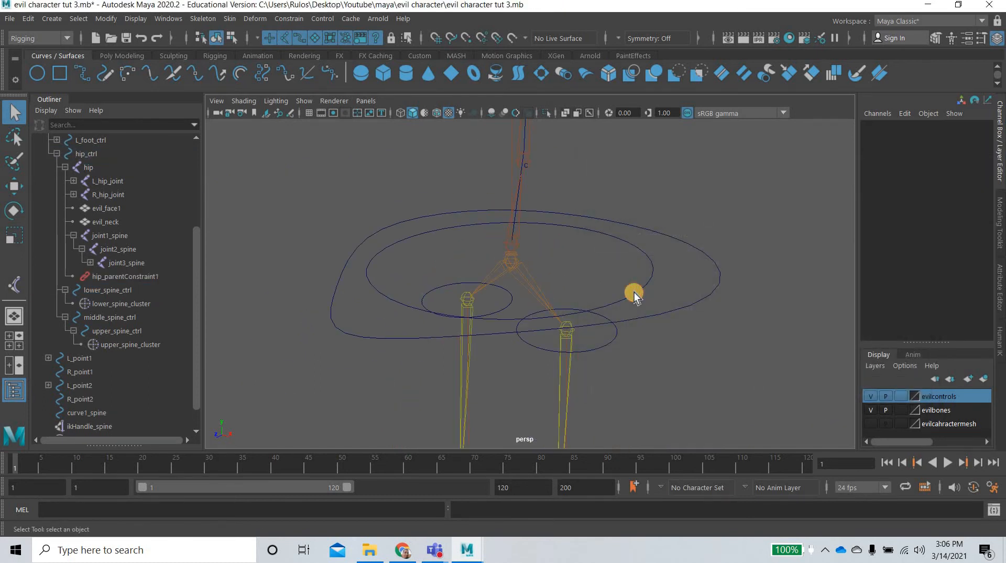
pyautogui.click(633, 293)
pyautogui.click(14, 210)
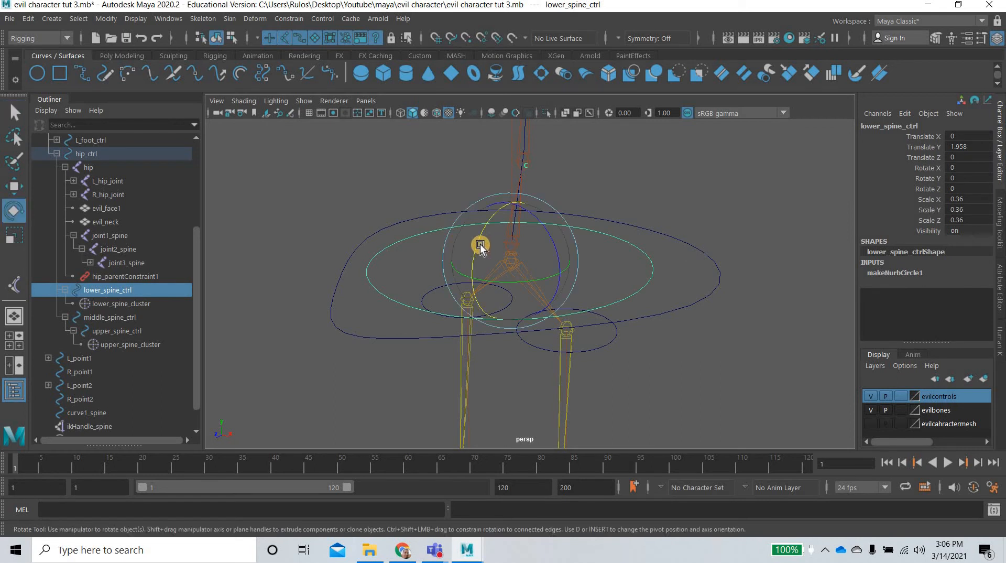
pyautogui.moveTo(477, 262); pyautogui.dragTo(541, 263)
pyautogui.hotkey('ctrl', 'z')
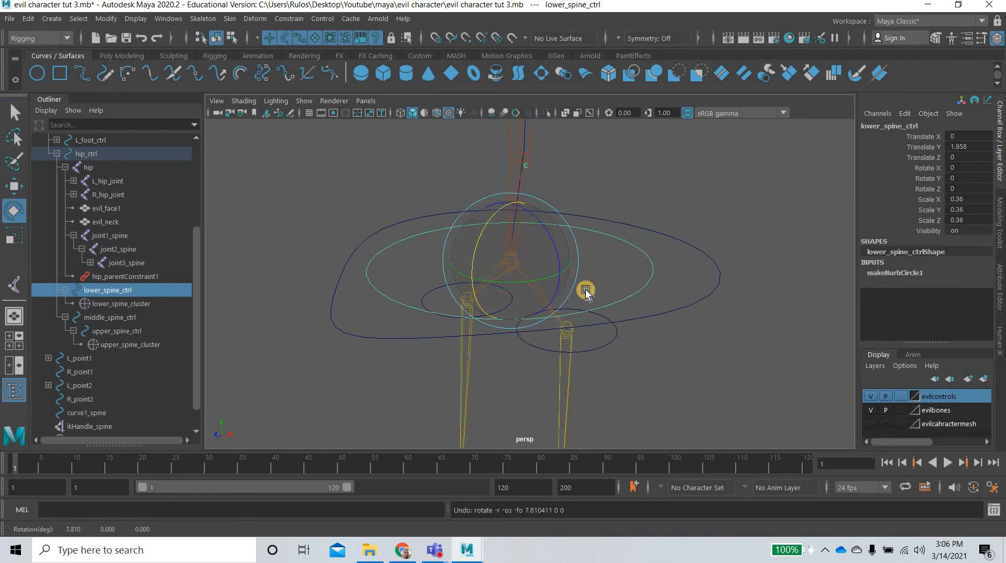
# Test lower_spine_ctrl by rotating it about 21 degrees in Z and around another axis, undoing each rotation
pyautogui.scroll(-5, 583, 338)
pyautogui.keyDown('alt'); pyautogui.moveTo(582, 338); pyautogui.dragTo(539, 324); pyautogui.keyUp('alt')
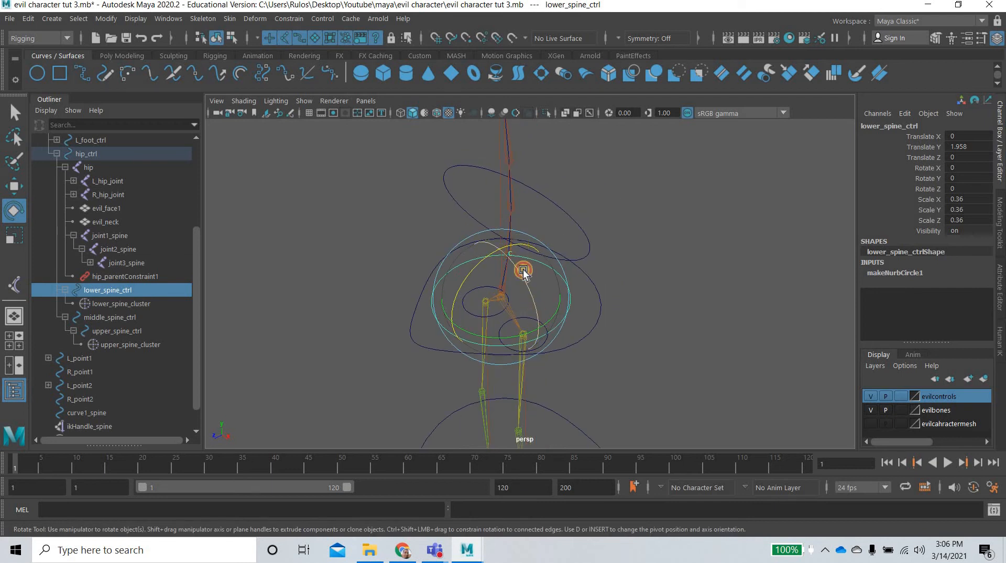
pyautogui.moveTo(522, 270); pyautogui.dragTo(545, 308)
pyautogui.hotkey('ctrl', 'z')
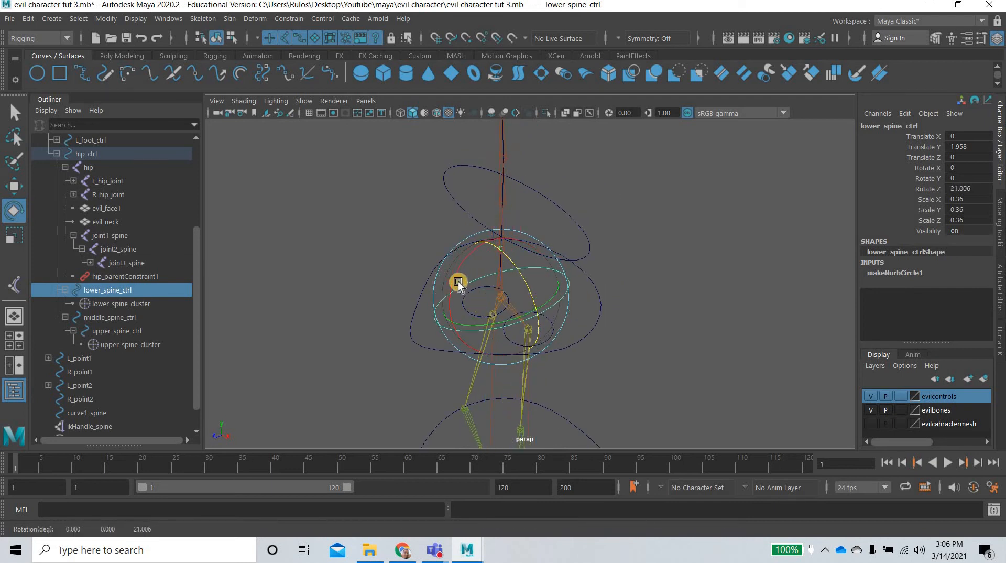
pyautogui.moveTo(440, 331); pyautogui.dragTo(653, 282)
pyautogui.hotkey('ctrl', 'z')
pyautogui.keyDown('alt'); pyautogui.moveTo(564, 322); pyautogui.dragTo(535, 308); pyautogui.keyUp('alt')
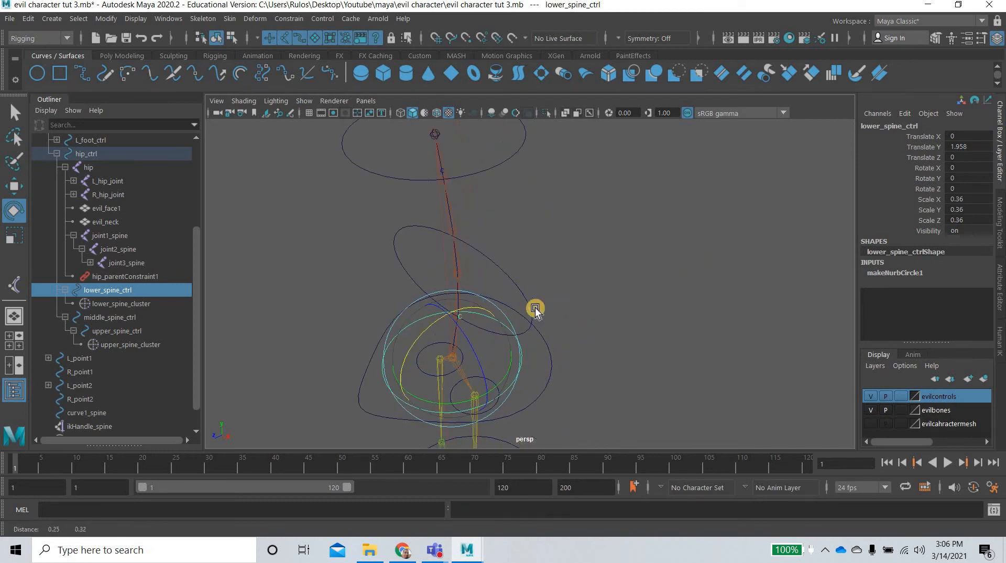
# Test how the spine bends by rotating middle_spine_ctrl, undoing that rotation, and trying a rotation of upper_spine_ctrl
pyautogui.click(417, 263)
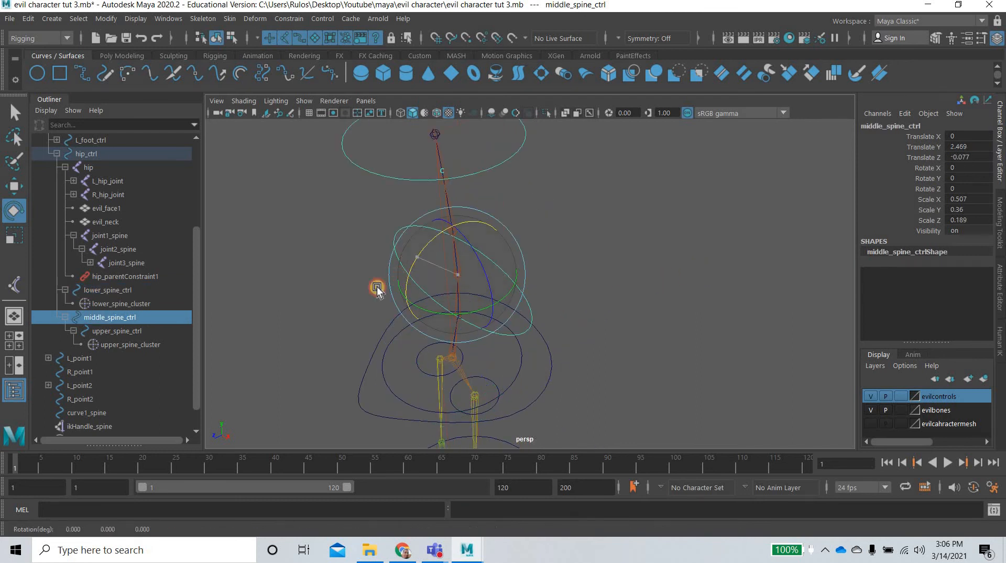
pyautogui.moveTo(377, 288); pyautogui.dragTo(568, 200)
pyautogui.hotkey('ctrl', 'z')
pyautogui.hotkey('ctrl', 'z')
pyautogui.click(482, 171)
pyautogui.click(445, 175)
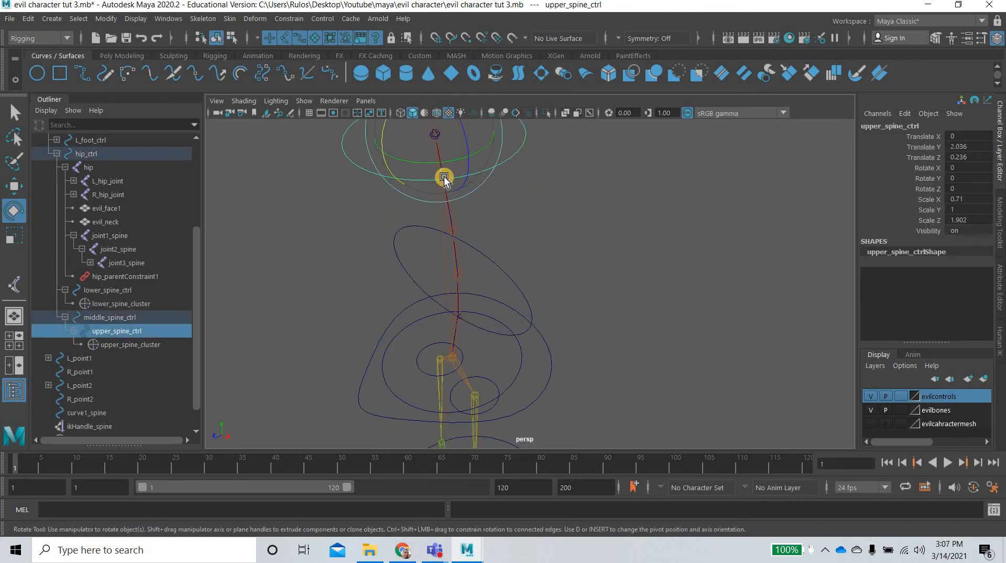
pyautogui.keyDown('alt'); pyautogui.moveTo(445, 175); pyautogui.dragTo(409, 220); pyautogui.keyUp('alt')
pyautogui.moveTo(435, 187); pyautogui.dragTo(613, 294)
# Show the evilcahractermesh layer and detach the skin from evila_body
pyautogui.click(845, 387)
pyautogui.click(873, 426)
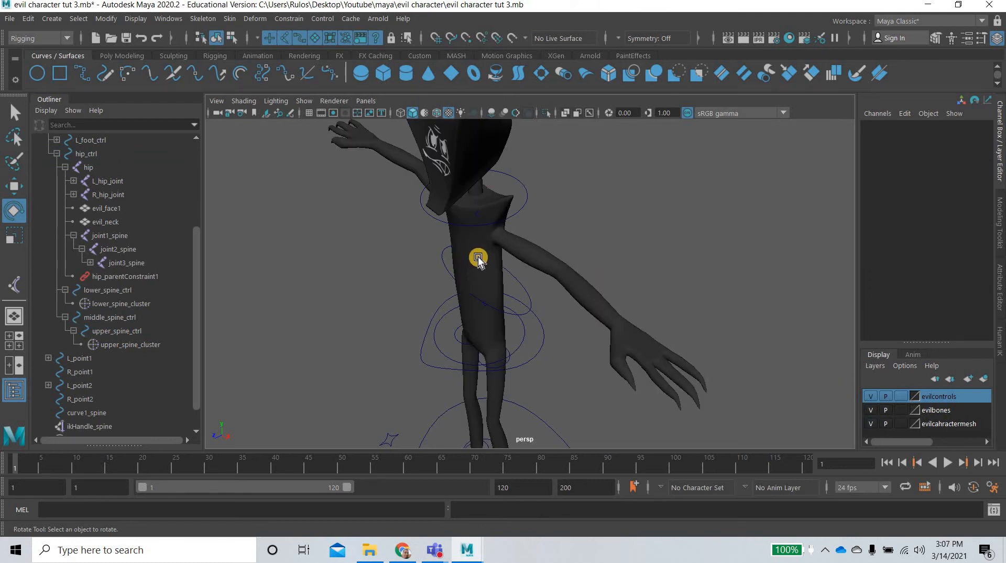
pyautogui.click(478, 258)
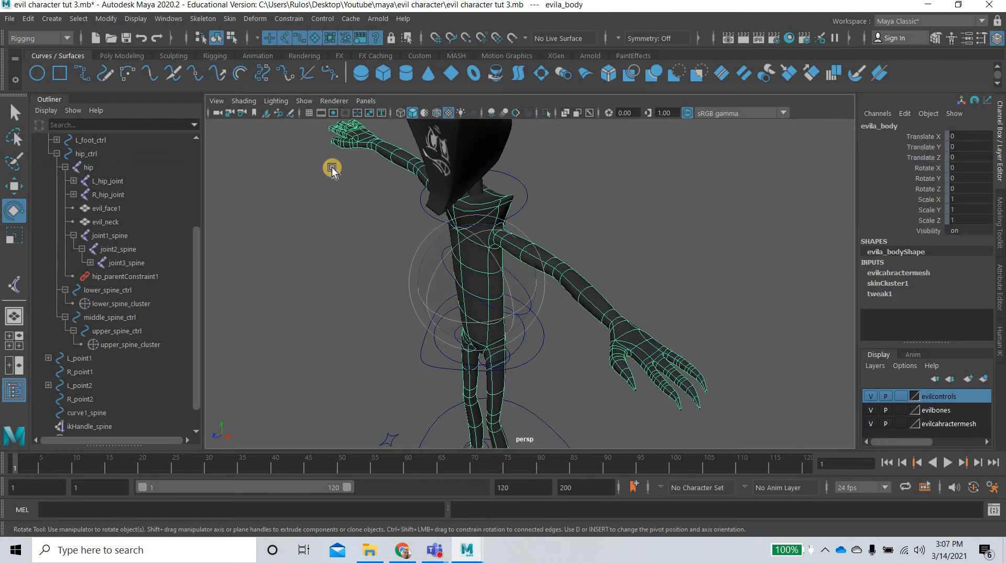
pyautogui.click(230, 19)
pyautogui.click(264, 80)
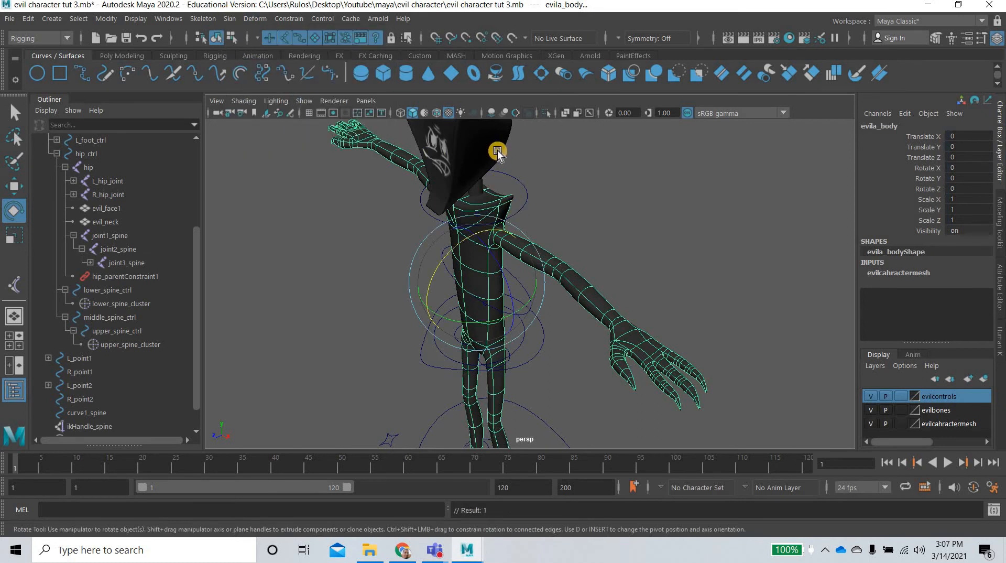
# Unparent the evil_face1 and evil_neck meshes from the hip joint
pyautogui.click(490, 148)
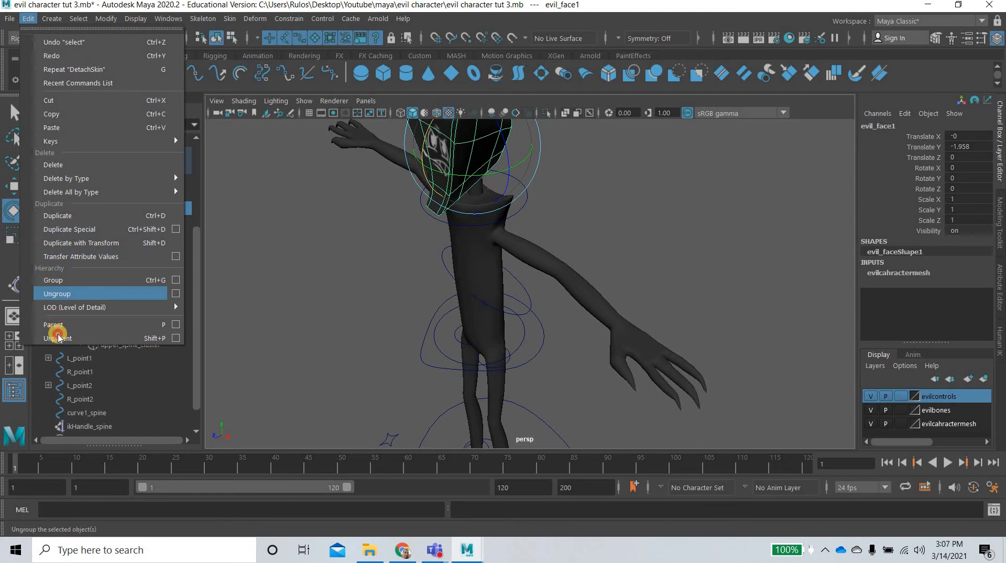
pyautogui.click(105, 338)
pyautogui.click(400, 203)
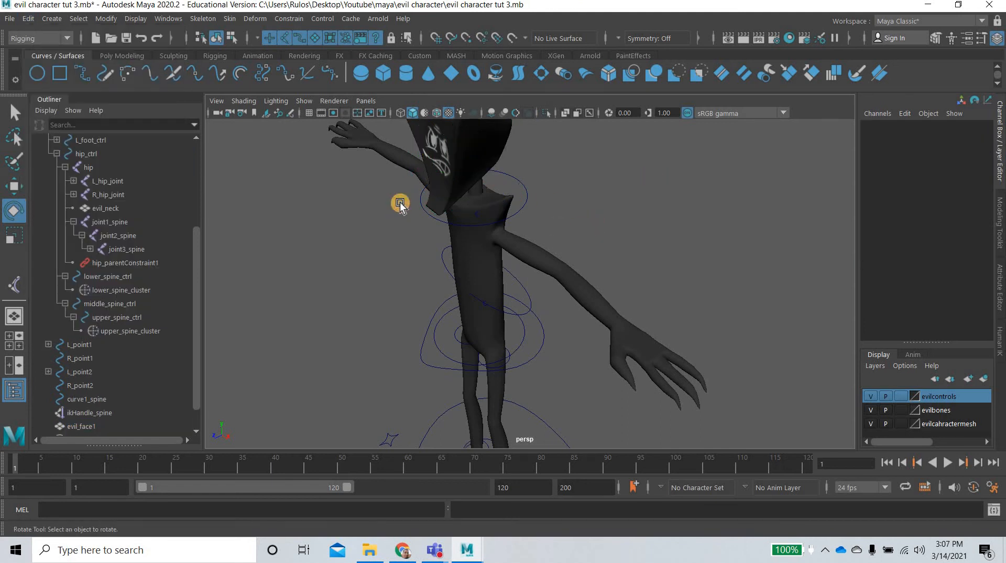
pyautogui.keyDown('alt'); pyautogui.moveTo(466, 153); pyautogui.dragTo(494, 154); pyautogui.keyUp('alt')
pyautogui.click(66, 208)
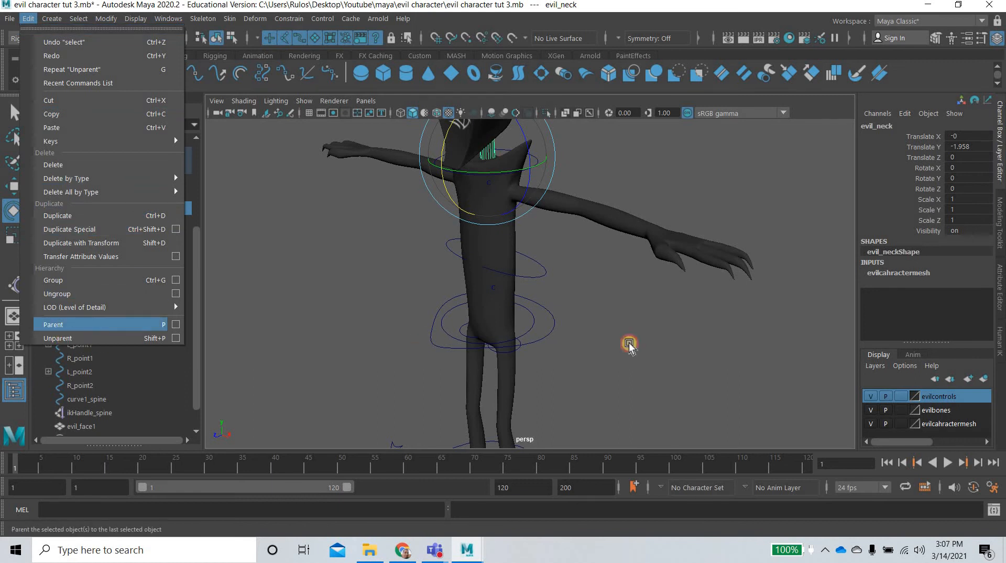
pyautogui.click(543, 343)
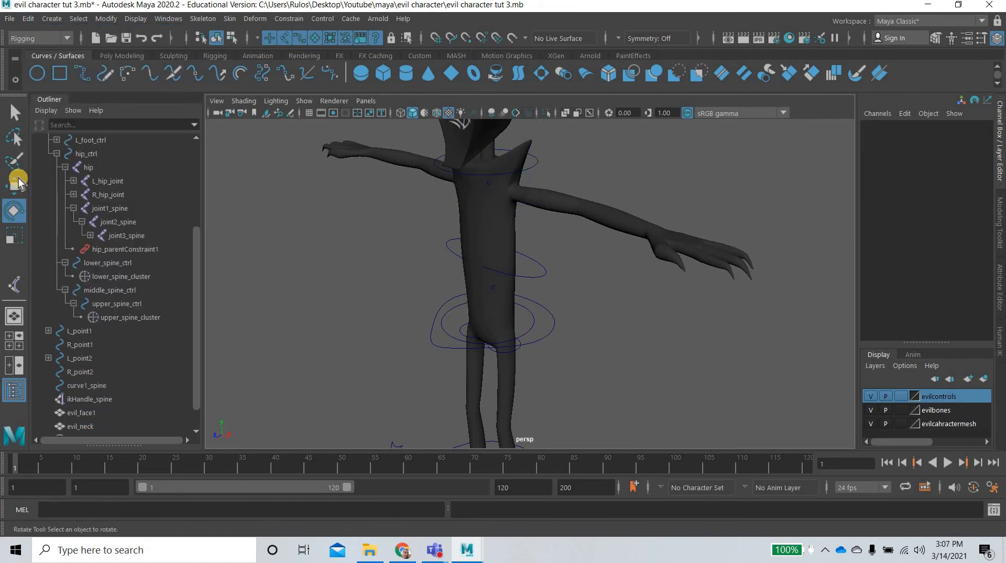
# Test the hip control by moving hip_ctrl down in Y, and undo the move
pyautogui.click(524, 332)
pyautogui.press('w')
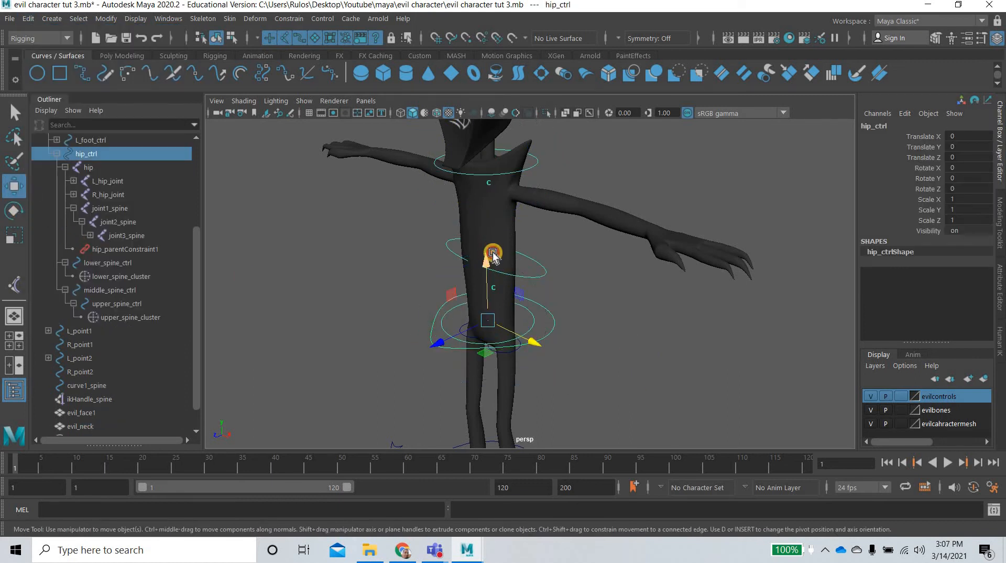
pyautogui.moveTo(486, 291); pyautogui.dragTo(486, 297)
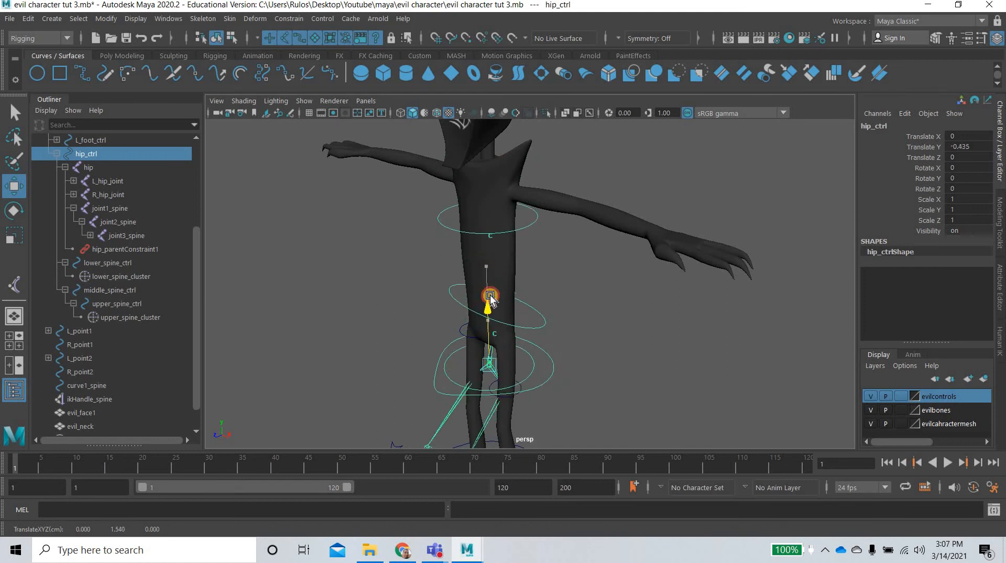
# Bind the evila_body mesh to the skeleton starting at the hip joint with Bind Skin
pyautogui.click(87, 167)
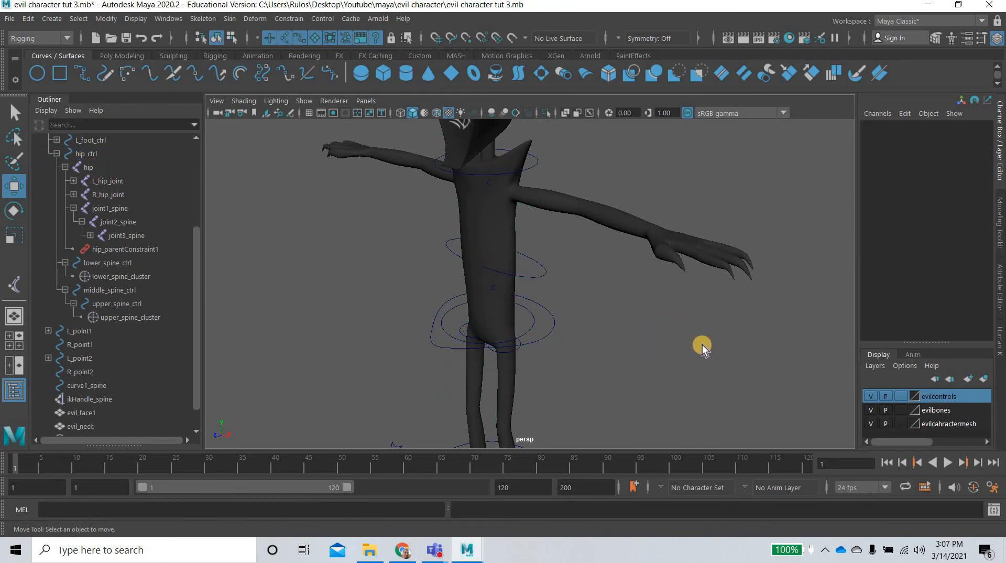
pyautogui.click(558, 209)
pyautogui.click(231, 20)
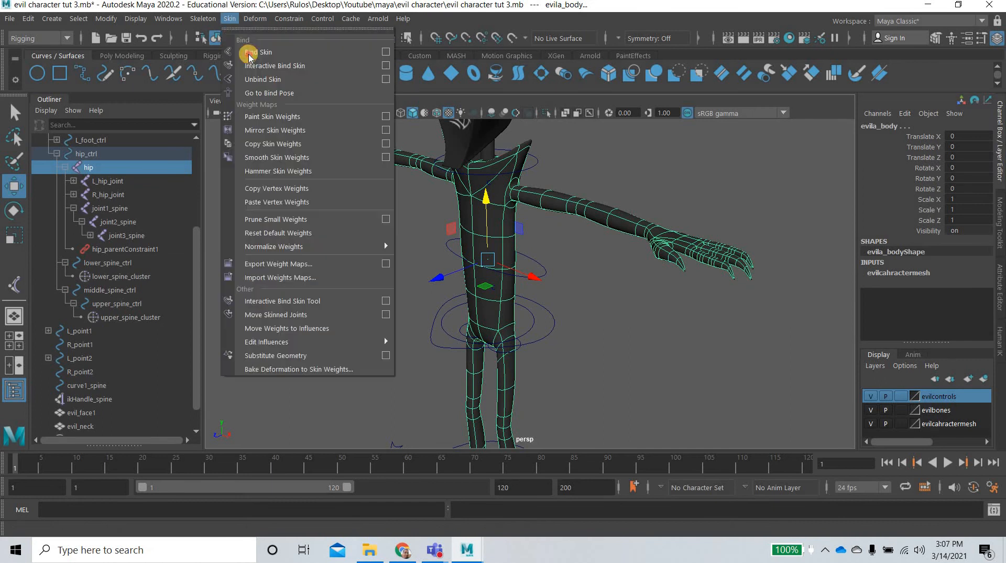
pyautogui.click(249, 52)
pyautogui.click(533, 327)
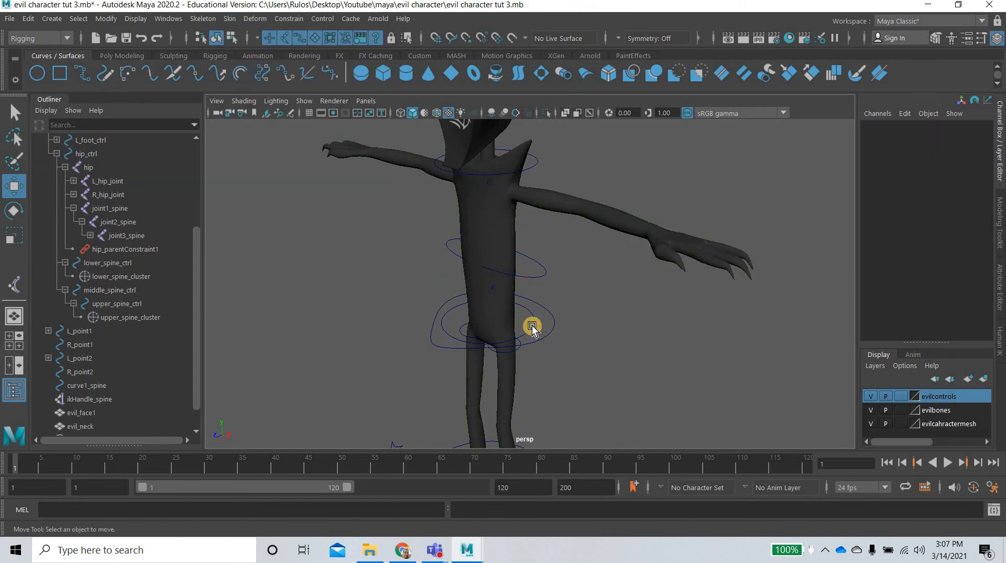
# Test the bound body by rotating lower_spine_ctrl, and undo the rotation
pyautogui.click(475, 328)
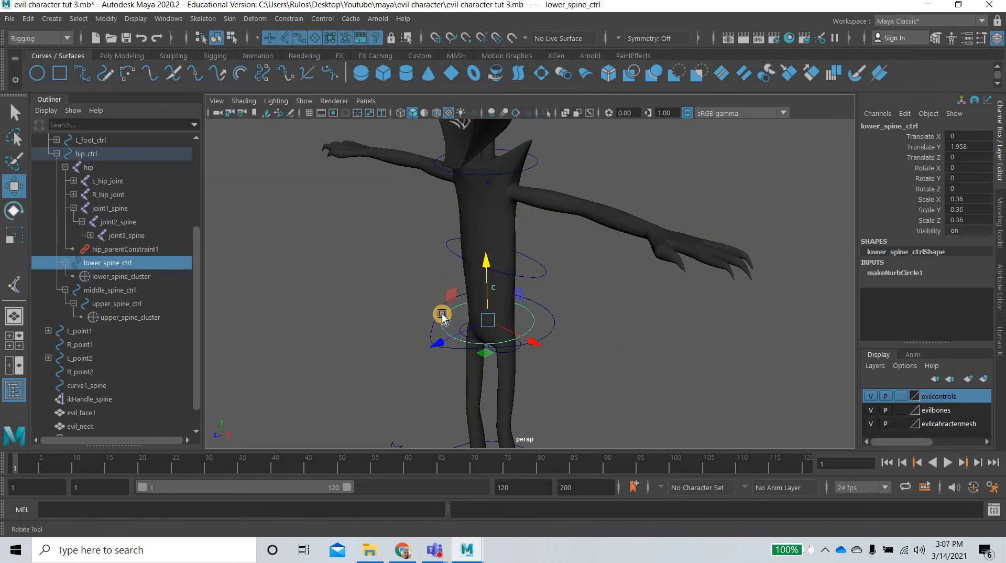
pyautogui.press('e')
pyautogui.moveTo(459, 267); pyautogui.dragTo(480, 344)
pyautogui.hotkey('ctrl', 'z')
pyautogui.hotkey('ctrl', 'z')
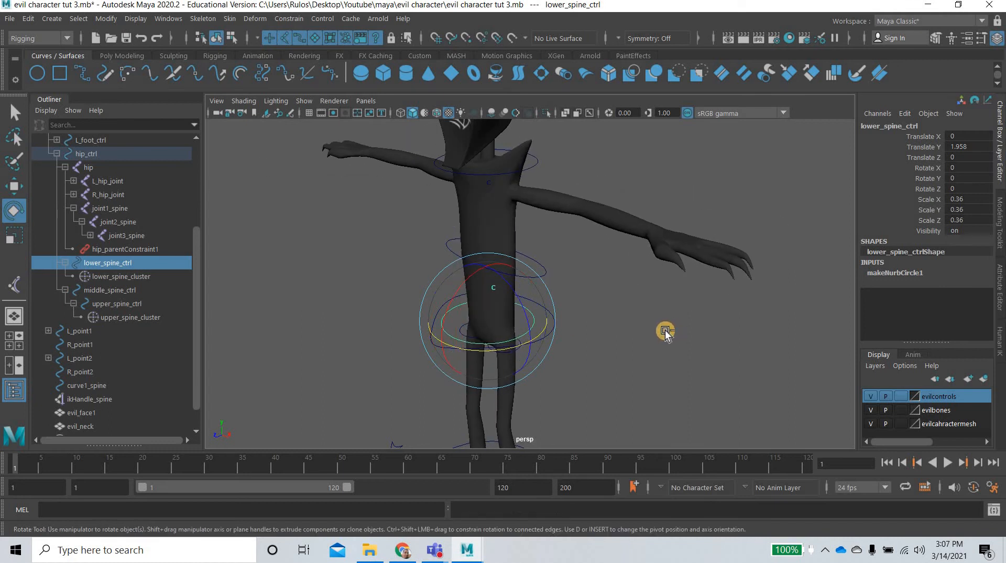
pyautogui.click(666, 330)
pyautogui.hotkey('ctrl', 'z')
pyautogui.hotkey('ctrl', 'z')
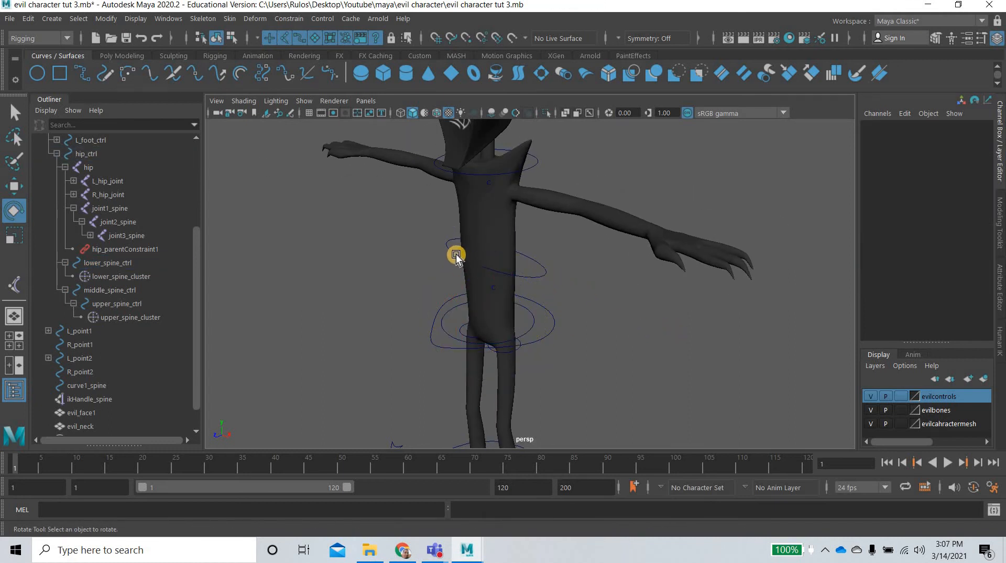
# Test how the bound body follows middle_spine_ctrl by rotating it, and undo the rotation
pyautogui.click(456, 257)
pyautogui.moveTo(476, 225); pyautogui.dragTo(613, 321)
pyautogui.hotkey('ctrl', 'z')
pyautogui.hotkey('ctrl', 'z')
pyautogui.hotkey('ctrl', 'z')
# Test upper_spine_ctrl by rotating it about -23.6 degrees in X and about 22.5 degrees in Y, undoing each rotation
pyautogui.keyDown('alt'); pyautogui.moveTo(604, 225); pyautogui.dragTo(608, 277, button='middle'); pyautogui.keyUp('alt')
pyautogui.click(534, 228)
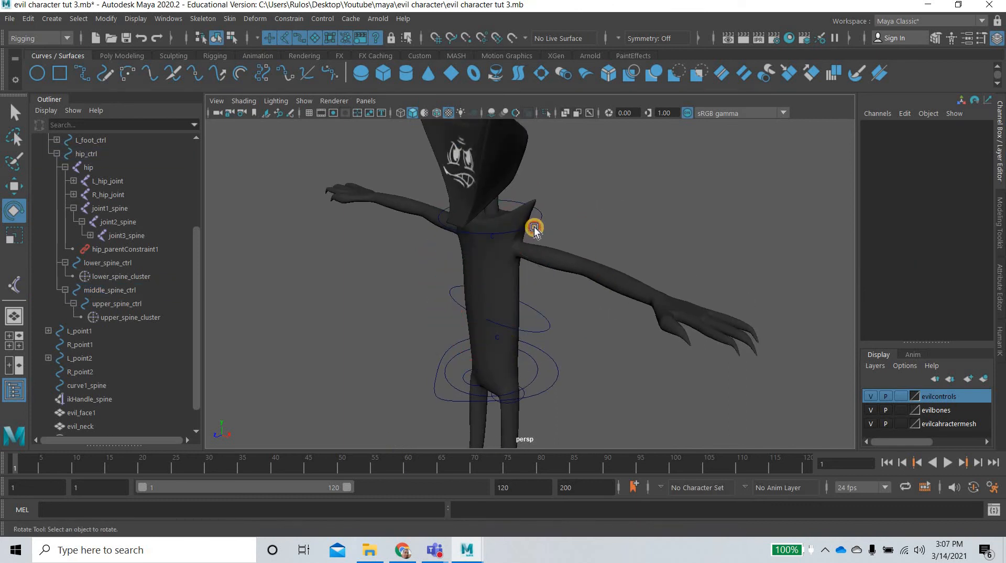
pyautogui.click(451, 244)
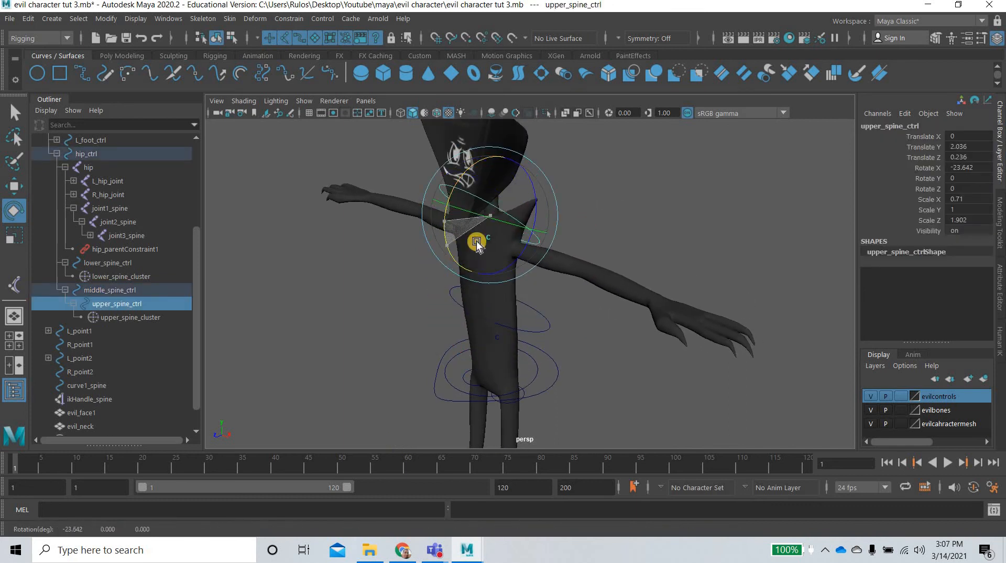
pyautogui.hotkey('ctrl', 'z')
pyautogui.moveTo(534, 202); pyautogui.dragTo(427, 354)
pyautogui.hotkey('ctrl', 'z')
pyautogui.hotkey('ctrl', 'z')
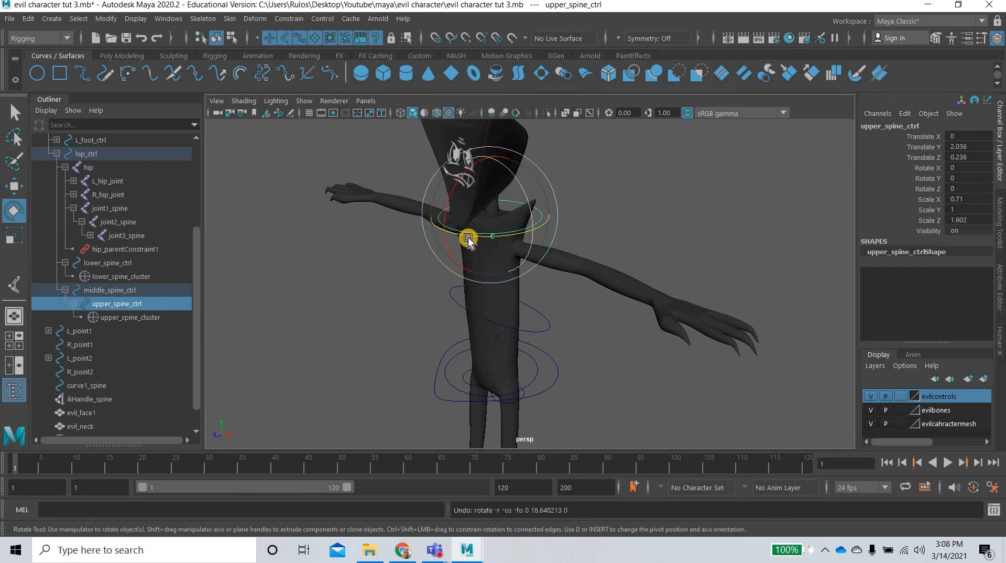
pyautogui.moveTo(468, 238); pyautogui.dragTo(522, 236)
pyautogui.moveTo(437, 234); pyautogui.dragTo(667, 267)
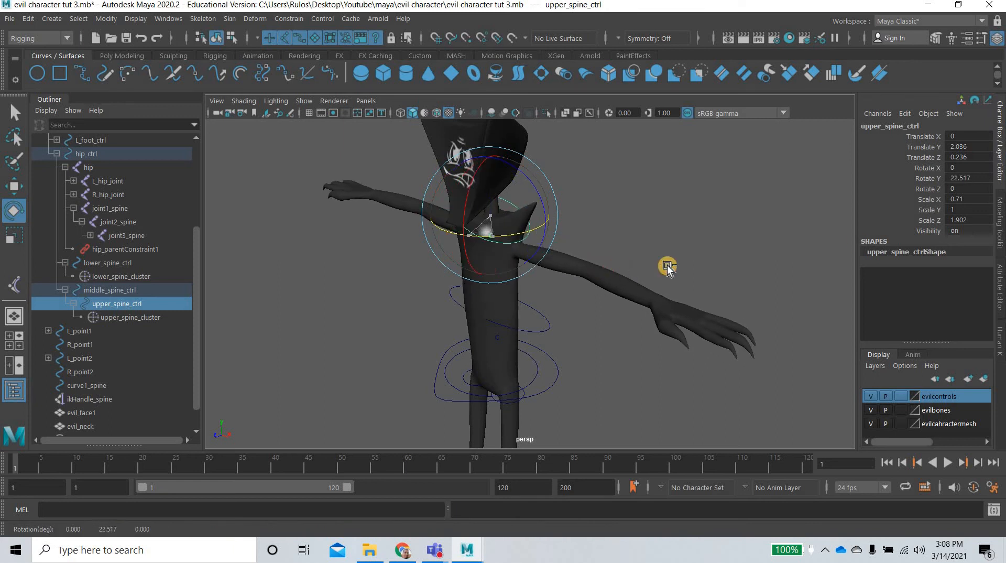
pyautogui.hotkey('ctrl', 'z')
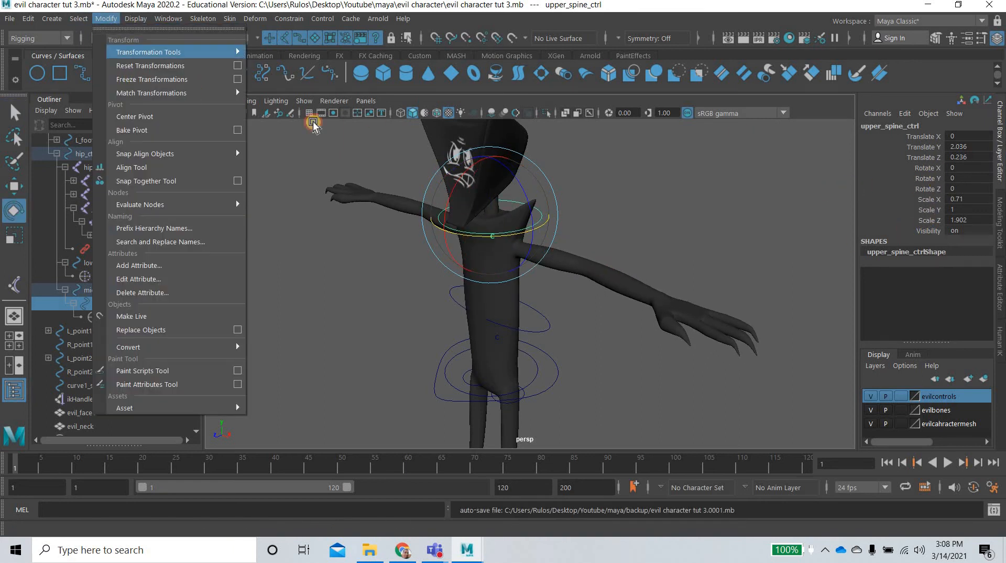
# Freeze the transformations of upper_spine_ctrl, middle_spine_ctrl and lower_spine_ctrl
pyautogui.click(133, 80)
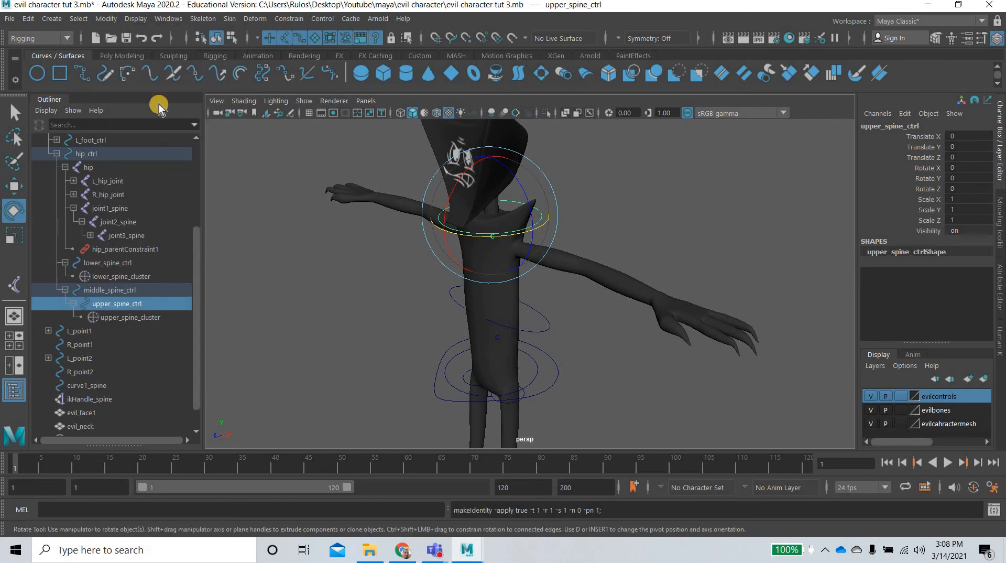
pyautogui.press('Up')
pyautogui.click(106, 18)
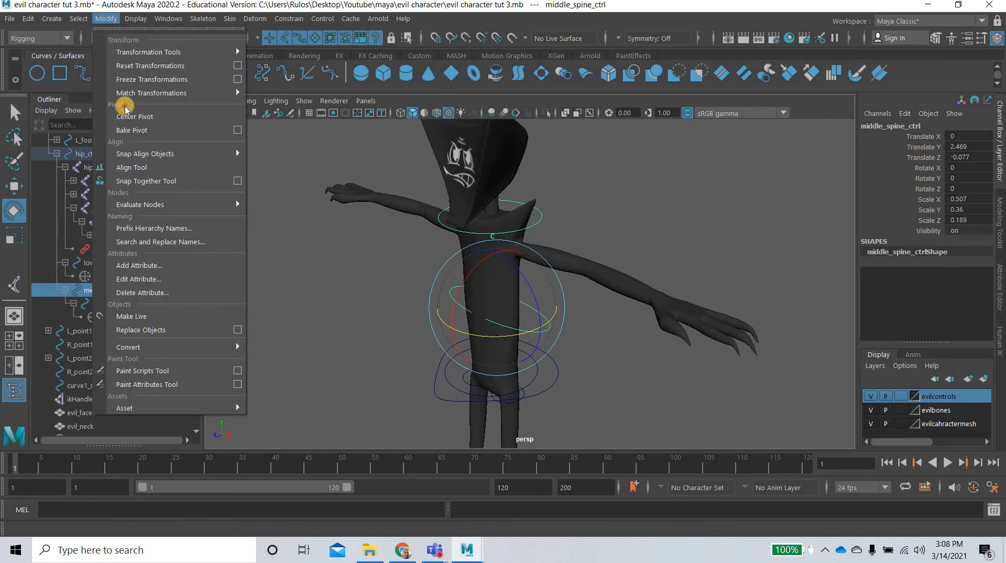
pyautogui.click(137, 79)
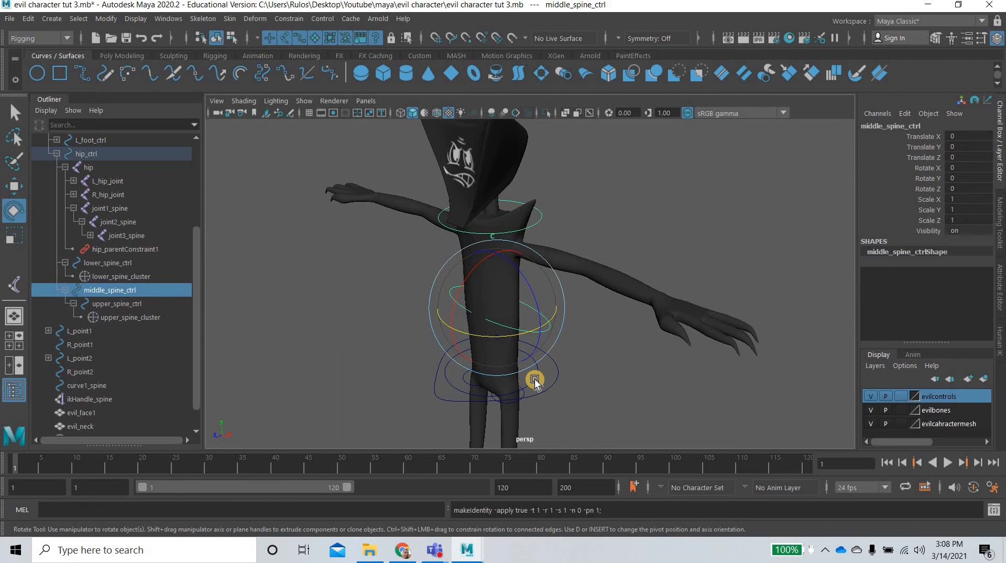
pyautogui.press('Up')
pyautogui.press('g')
# Delete the construction history of lower_spine_ctrl and check middle_spine_ctrl and upper_spine_ctrl for inputs
pyautogui.click(27, 19)
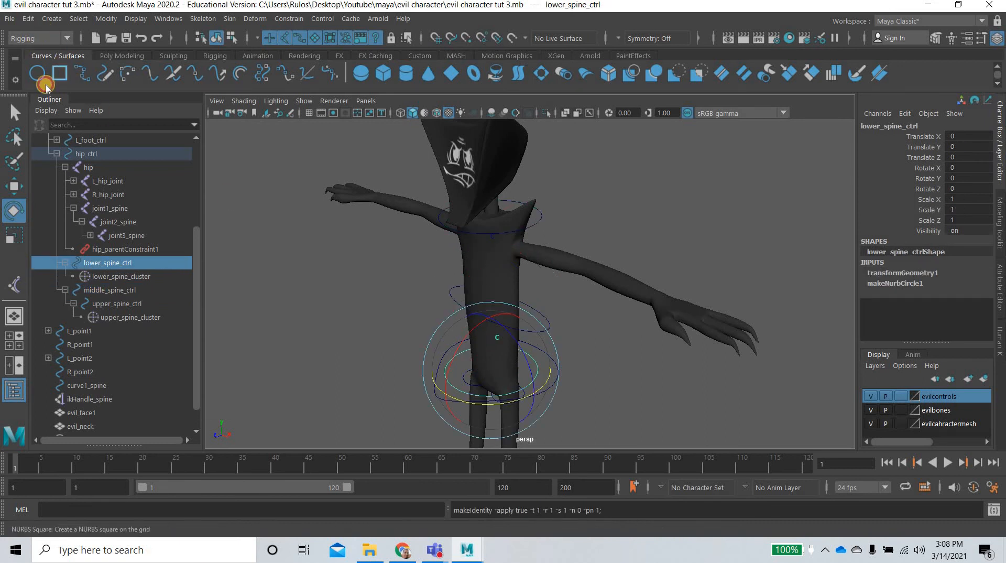
pyautogui.press('Down')
pyautogui.press('Right')
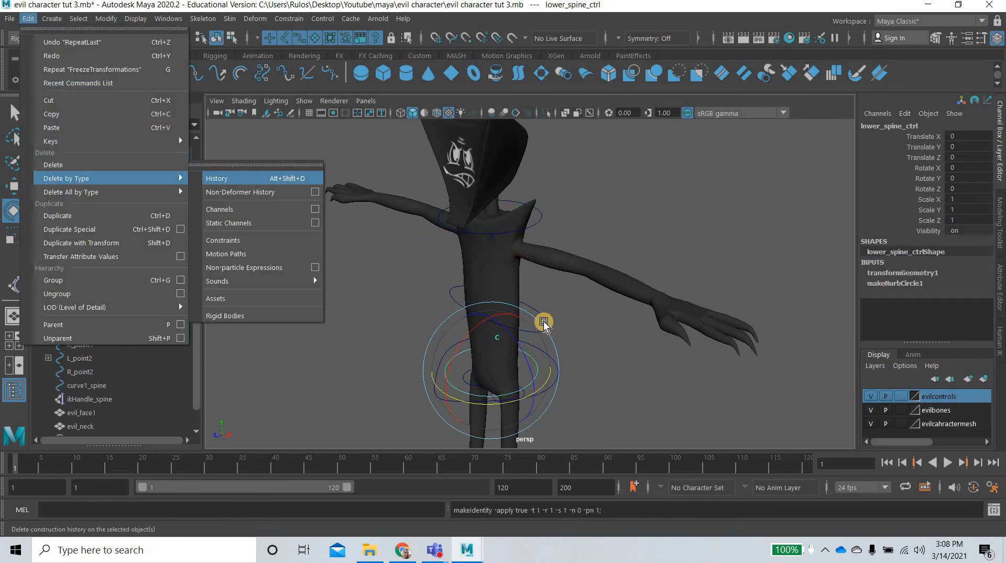
pyautogui.press('Return')
pyautogui.press('Down')
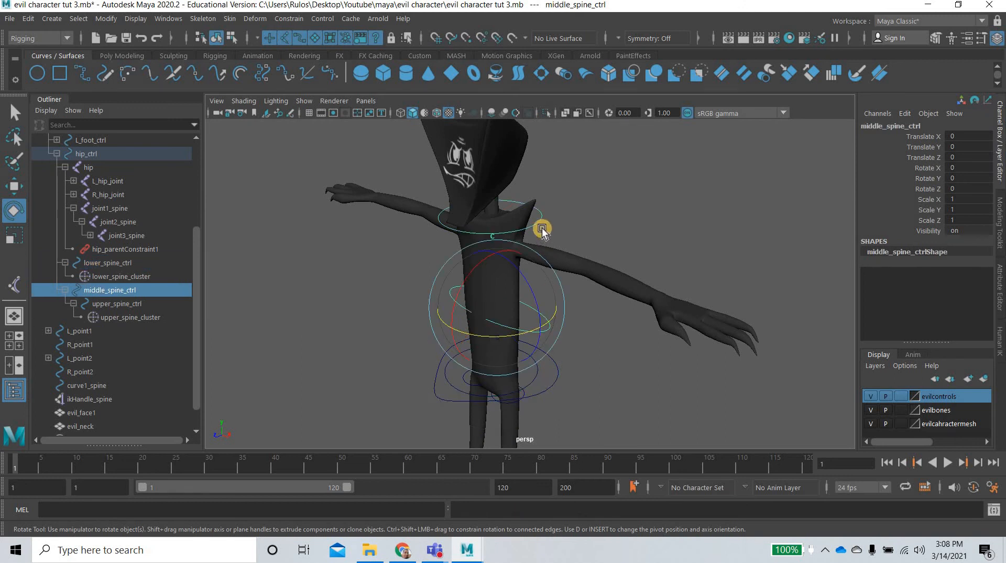
pyautogui.press('Down')
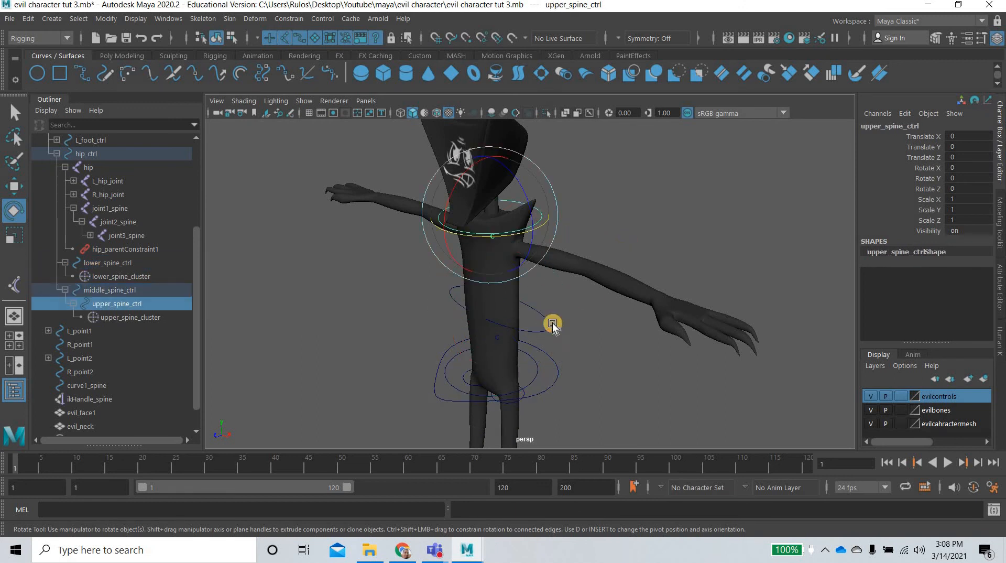
# Test the frozen controls by rotating middle_spine_ctrl and rotating upper_spine_ctrl about -58 degrees in Z, undoing the rotations
pyautogui.click(540, 335)
pyautogui.click(462, 301)
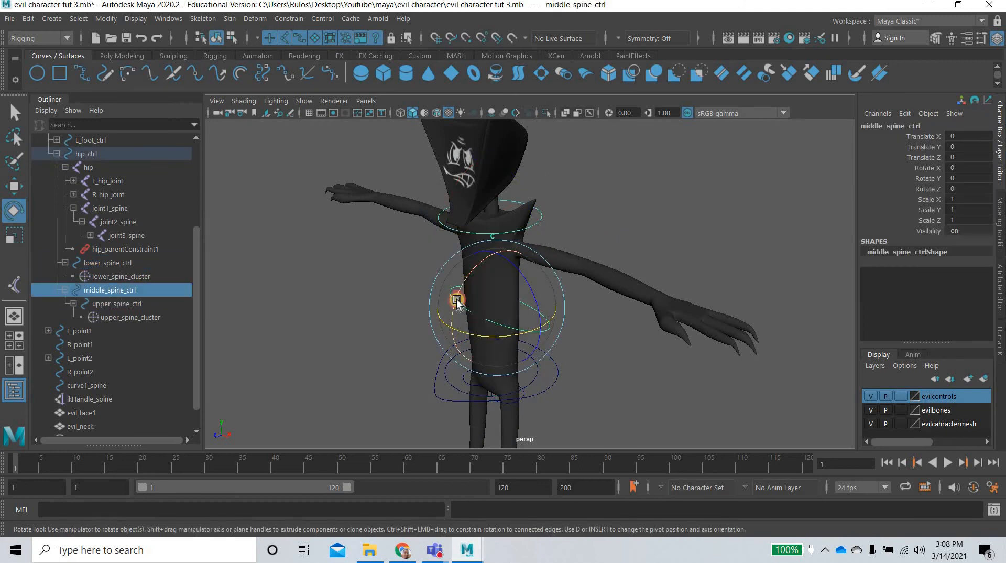
pyautogui.moveTo(460, 298); pyautogui.dragTo(624, 267)
pyautogui.hotkey('ctrl', 'z')
pyautogui.hotkey('ctrl', 'z')
pyautogui.press('Down')
pyautogui.hotkey('ctrl', 'z')
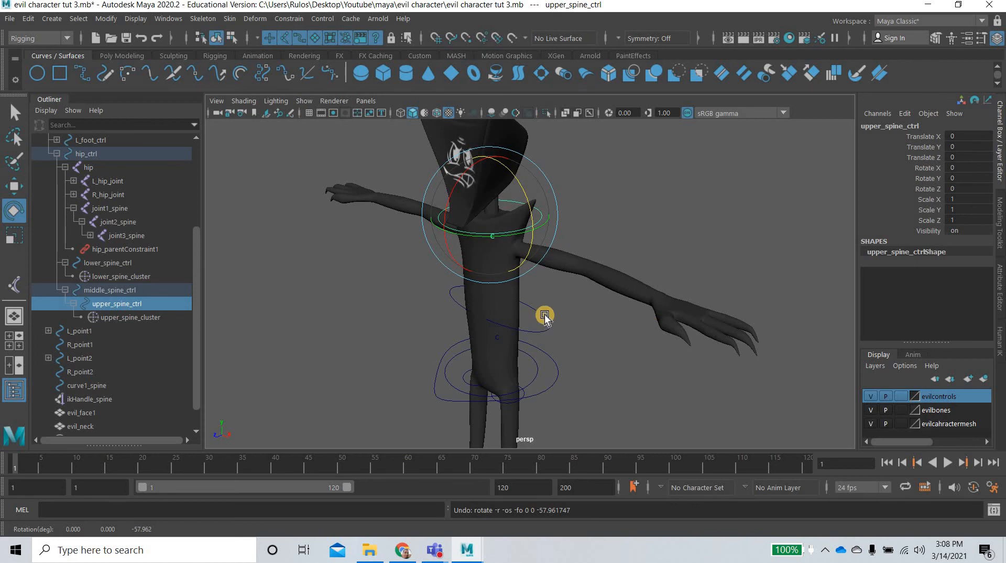
# Switch to wireframe display, select ikHandle_spine and try changing its Twist value, undoing the change
pyautogui.press('4')
pyautogui.click(506, 227)
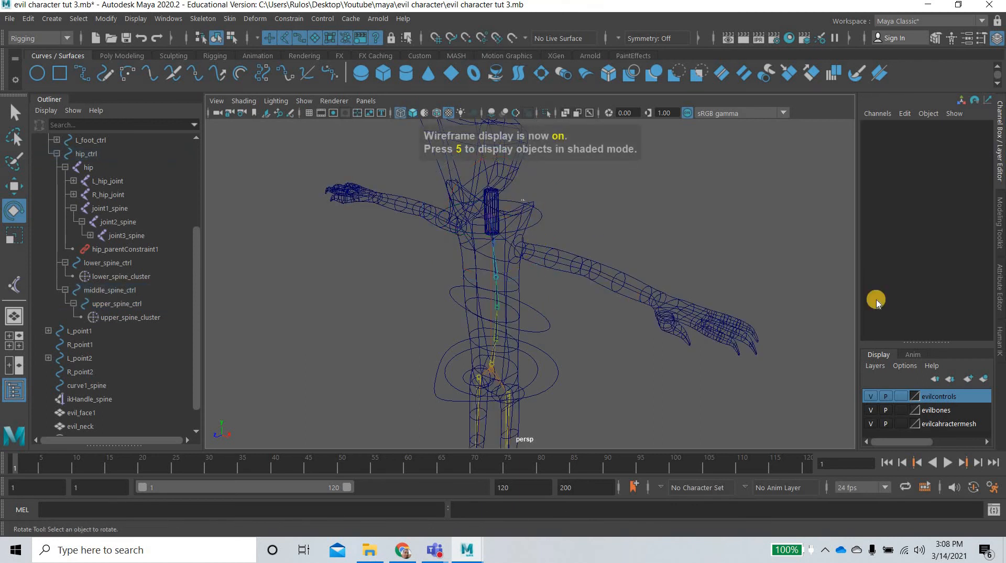
pyautogui.click(929, 294)
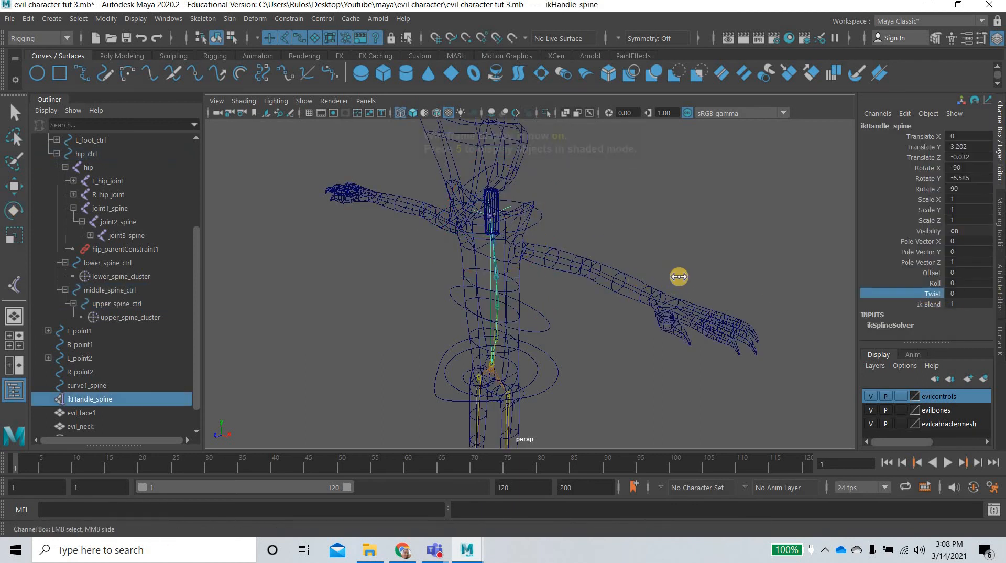
pyautogui.moveTo(678, 278); pyautogui.dragTo(650, 303, button='middle')
pyautogui.hotkey('ctrl', 'z')
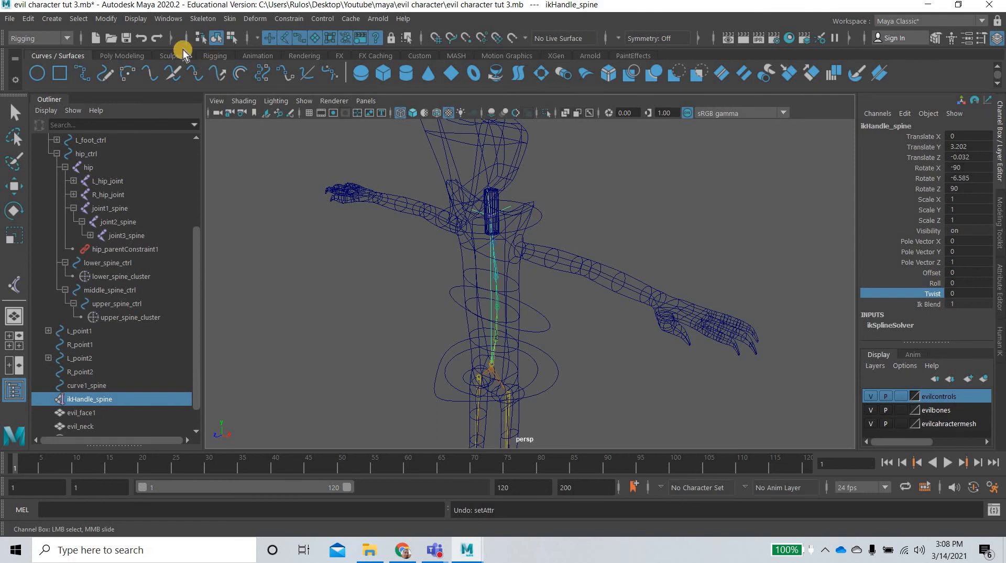
# Connect the rotateY output of upper_spine_ctrl to the twist input of ikHandle_spine in the Connection Editor
pyautogui.click(107, 19)
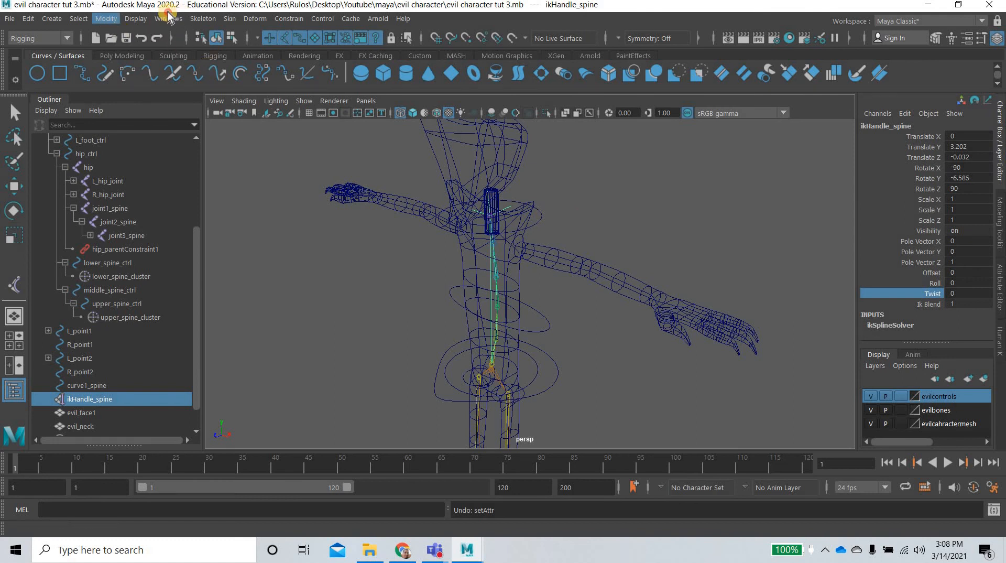
pyautogui.click(170, 19)
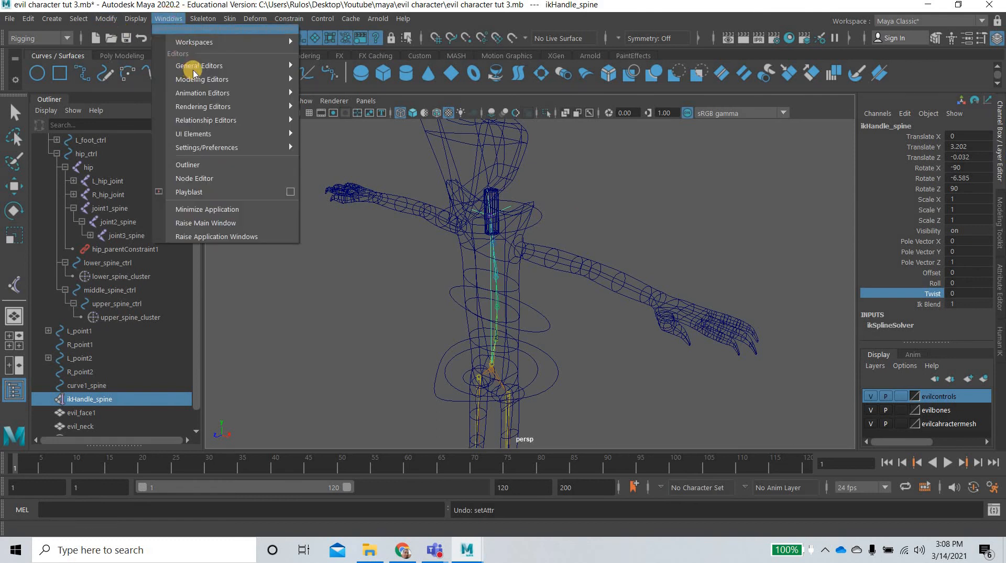
pyautogui.moveTo(189, 66)
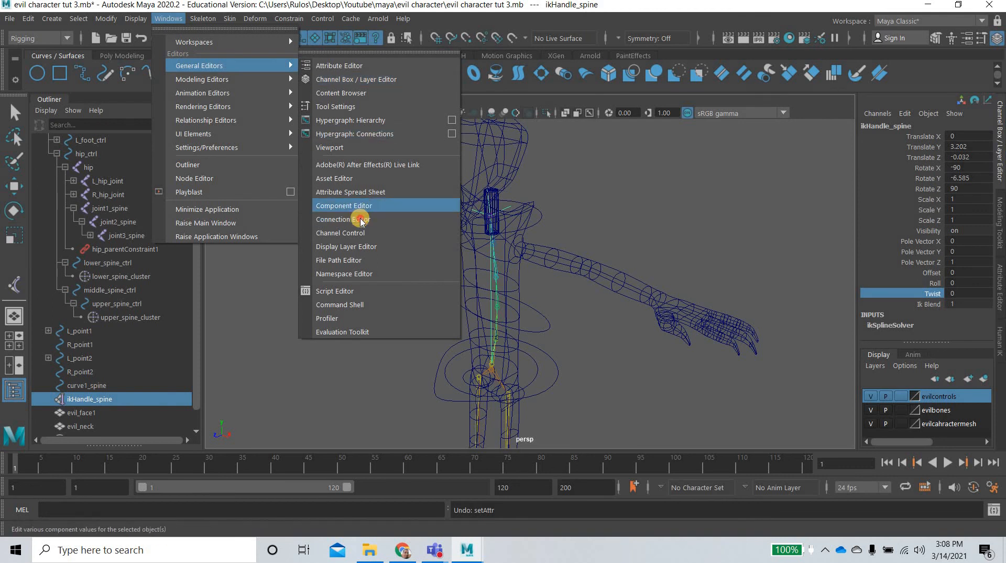
pyautogui.click(356, 220)
pyautogui.click(775, 119)
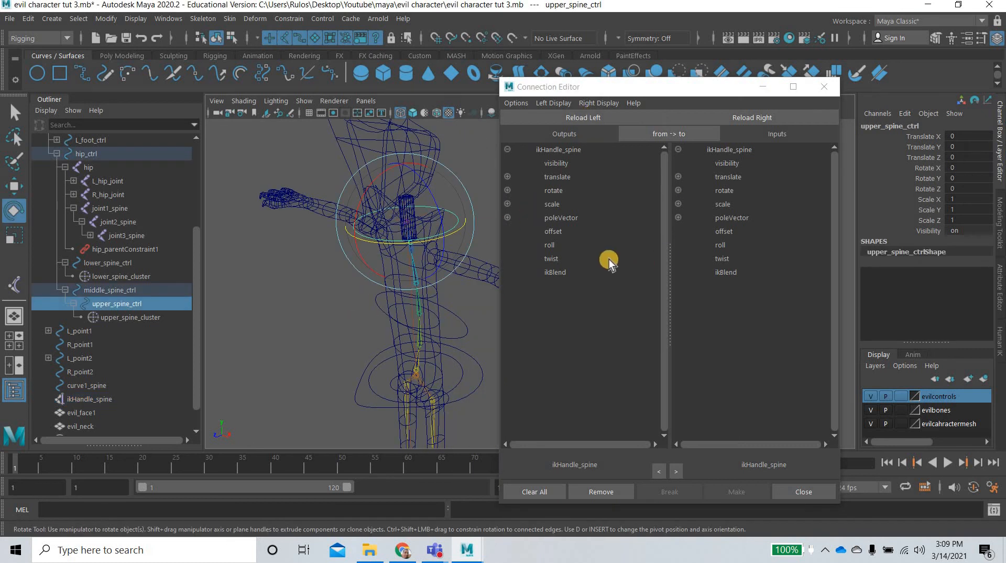
pyautogui.click(583, 118)
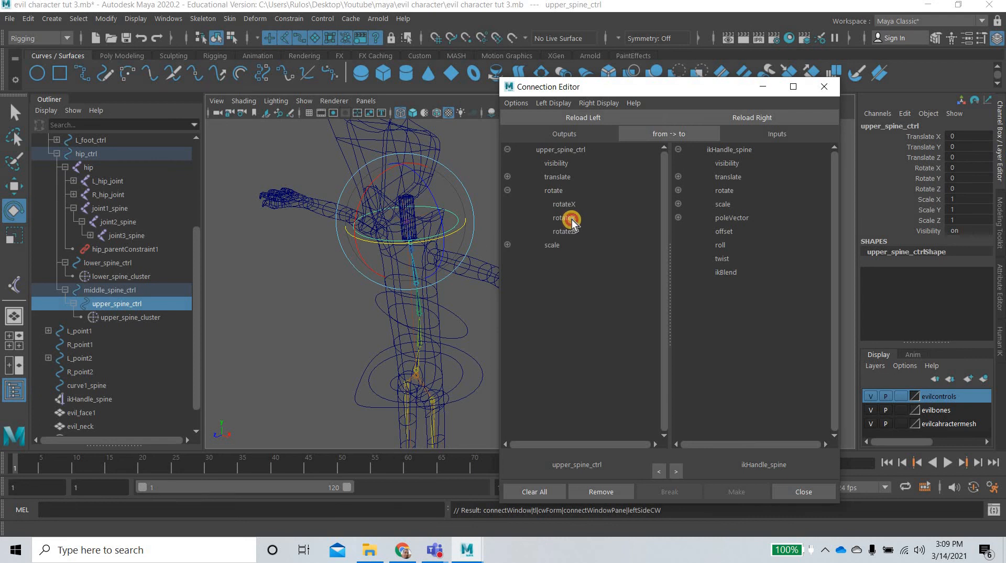
pyautogui.click(564, 217)
pyautogui.click(732, 259)
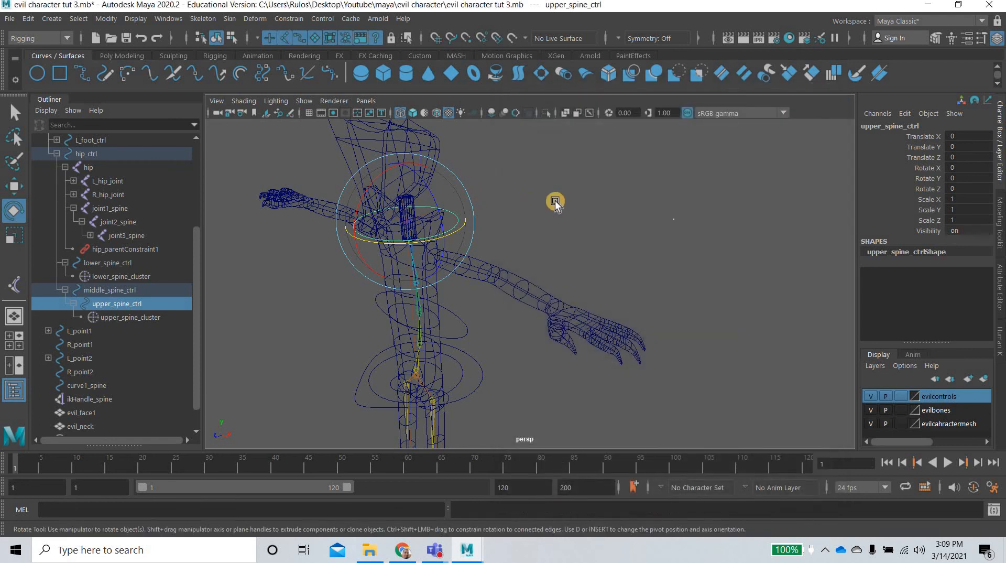
# Switch to textured shaded display and test the twist by rotating upper_spine_ctrl around Y, undoing the rotation
pyautogui.click(551, 201)
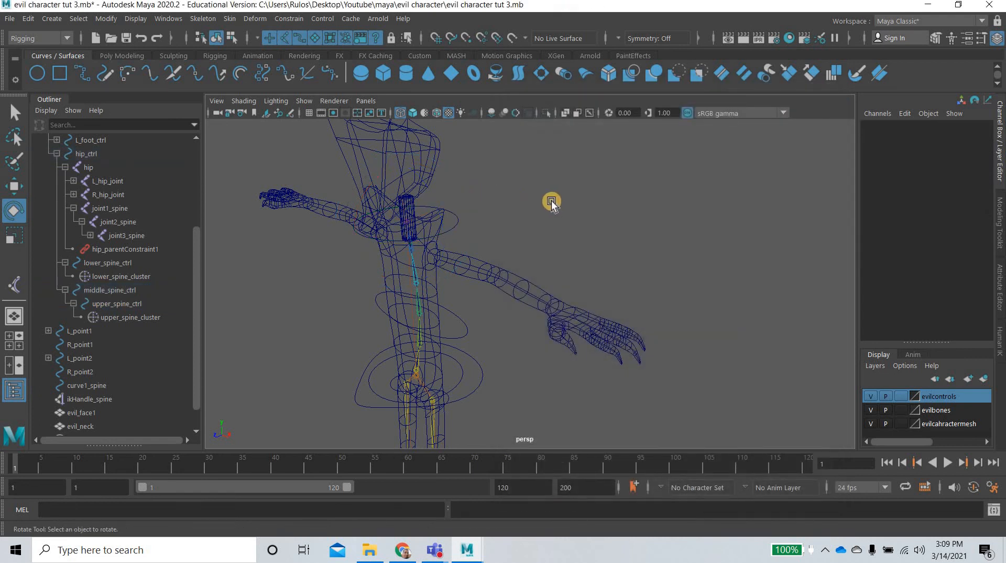
pyautogui.press('6')
pyautogui.click(401, 241)
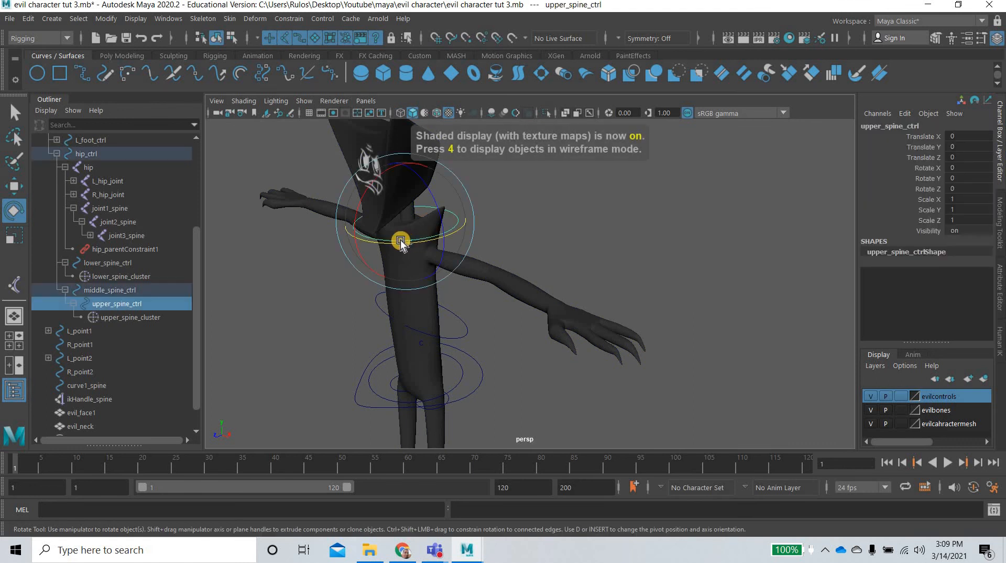
pyautogui.moveTo(431, 241); pyautogui.dragTo(486, 321)
pyautogui.hotkey('ctrl', 'z')
# Test bending the torso by rotating middle_spine_ctrl about 17 degrees in X, undoing the rotation
pyautogui.scroll(-5, 556, 359)
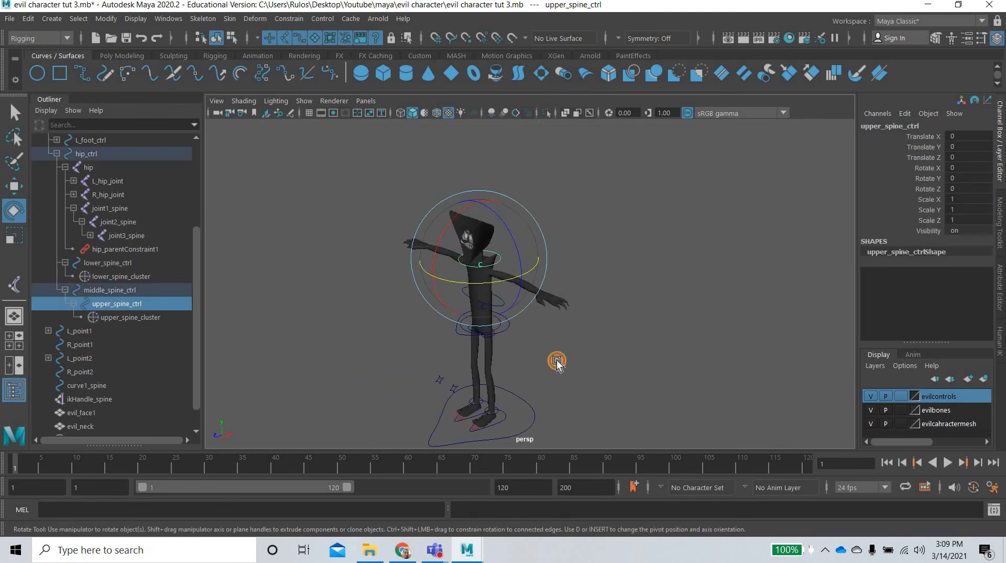
pyautogui.keyDown('alt'); pyautogui.moveTo(557, 359); pyautogui.dragTo(489, 358); pyautogui.keyUp('alt')
pyautogui.keyDown('alt'); pyautogui.moveTo(628, 356); pyautogui.dragTo(512, 355); pyautogui.keyUp('alt')
pyautogui.scroll(5, 512, 355)
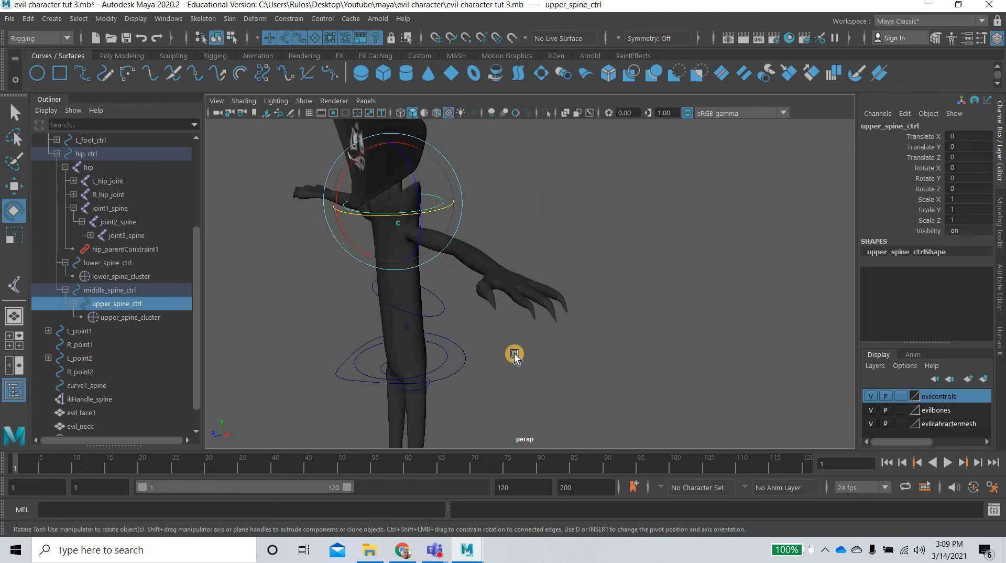
pyautogui.scroll(-4, 410, 239)
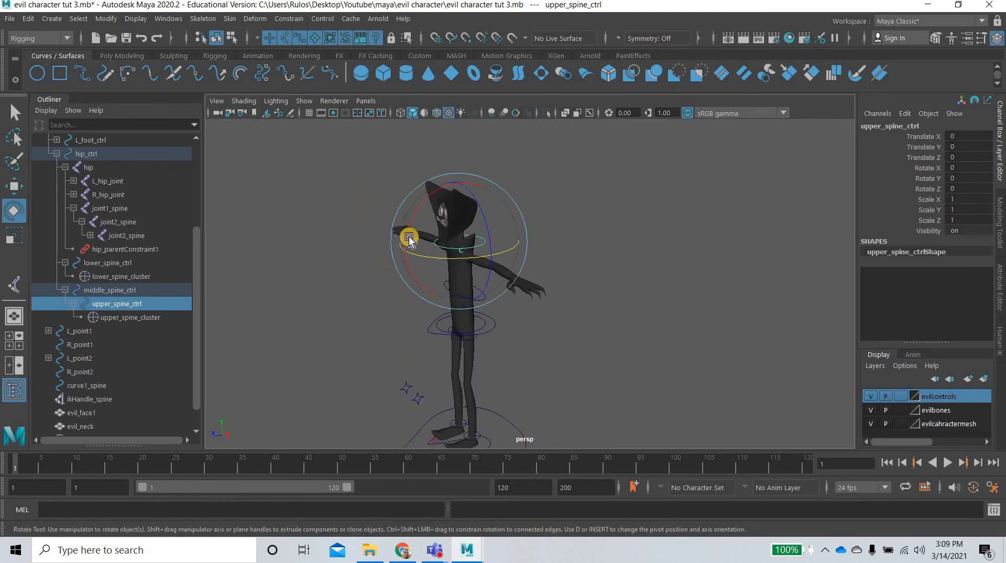
pyautogui.click(474, 296)
pyautogui.click(405, 297)
pyautogui.moveTo(405, 297); pyautogui.dragTo(546, 359)
pyautogui.hotkey('ctrl', 'z')
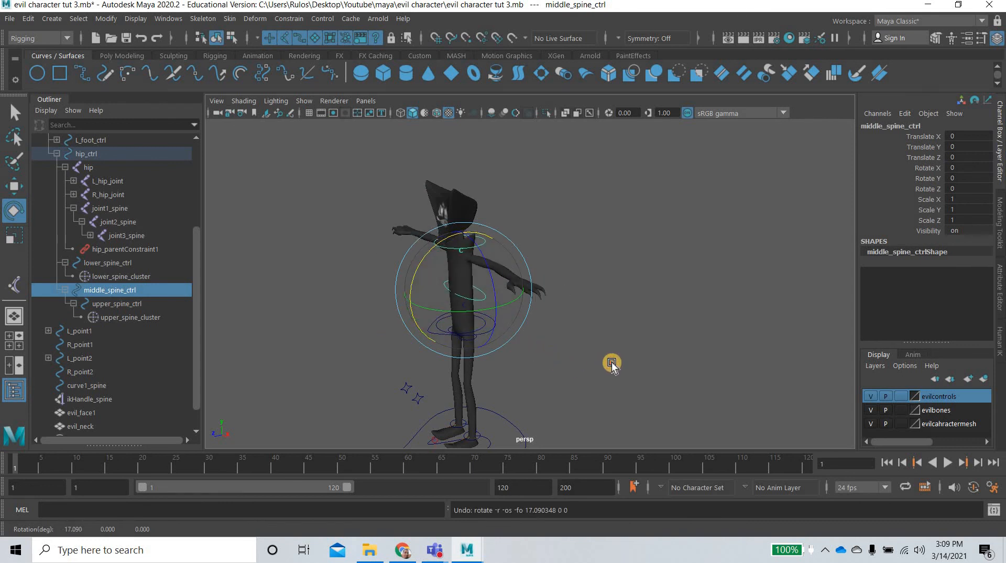
# Test the sideways bend by rotating middle_spine_ctrl about -65 degrees in Z, undo it and deselect the control
pyautogui.keyDown('alt'); pyautogui.moveTo(611, 364); pyautogui.dragTo(677, 358); pyautogui.keyUp('alt')
pyautogui.moveTo(562, 304); pyautogui.dragTo(666, 327)
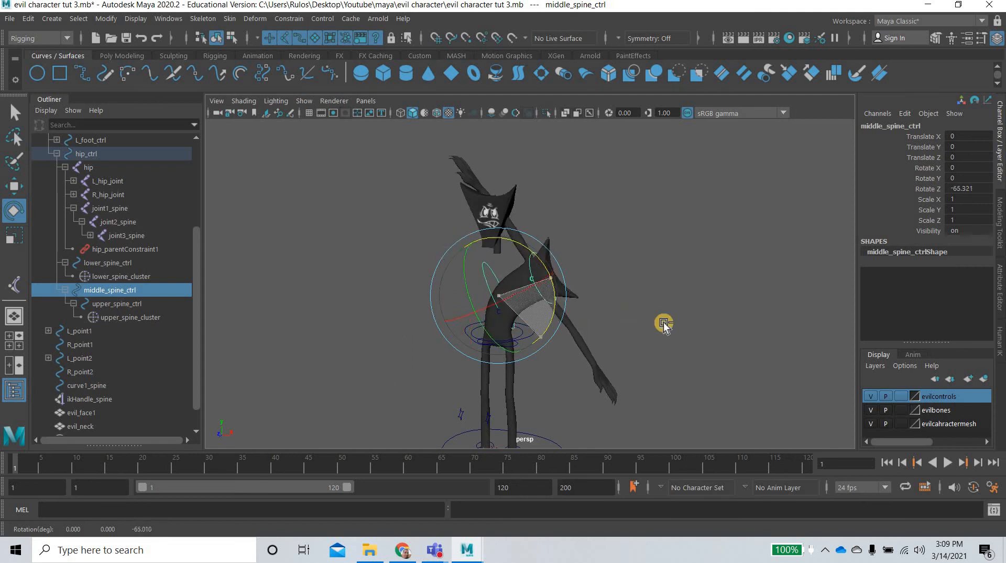
pyautogui.hotkey('ctrl', 'z')
pyautogui.click(577, 340)
# Examine the neck, collar, shoulders and spine controls up close, and the whole rigged character from several angles
pyautogui.keyDown('alt'); pyautogui.moveTo(478, 307); pyautogui.dragTo(405, 262); pyautogui.keyUp('alt')
pyautogui.scroll(5, 383, 172)
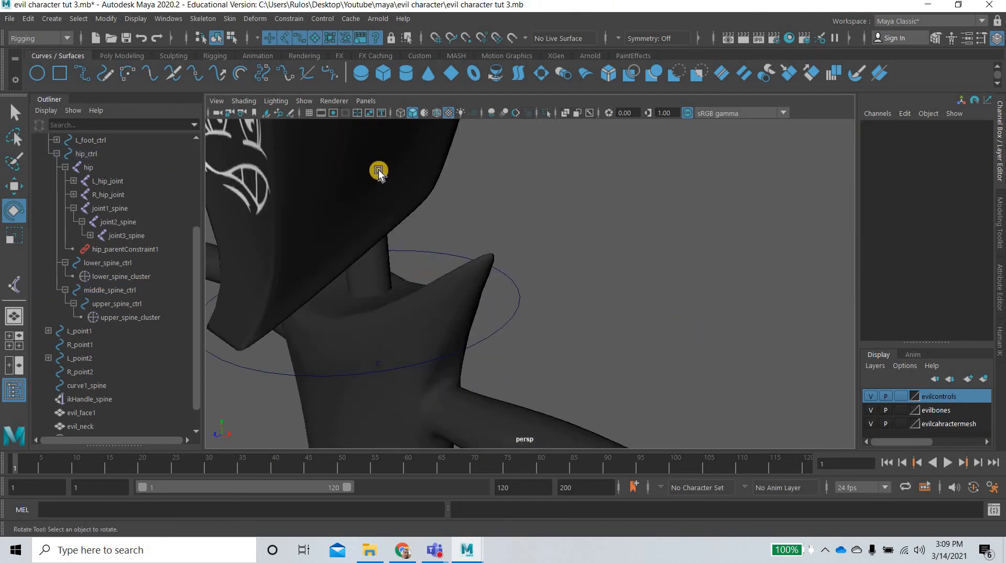
pyautogui.scroll(-5, 430, 223)
pyautogui.scroll(5, 416, 247)
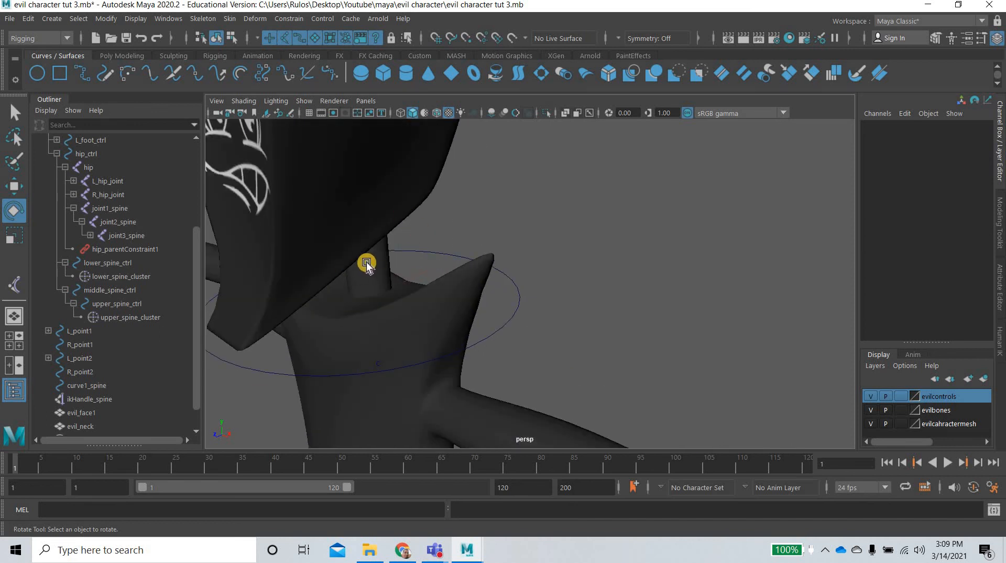
pyautogui.scroll(-5, 443, 283)
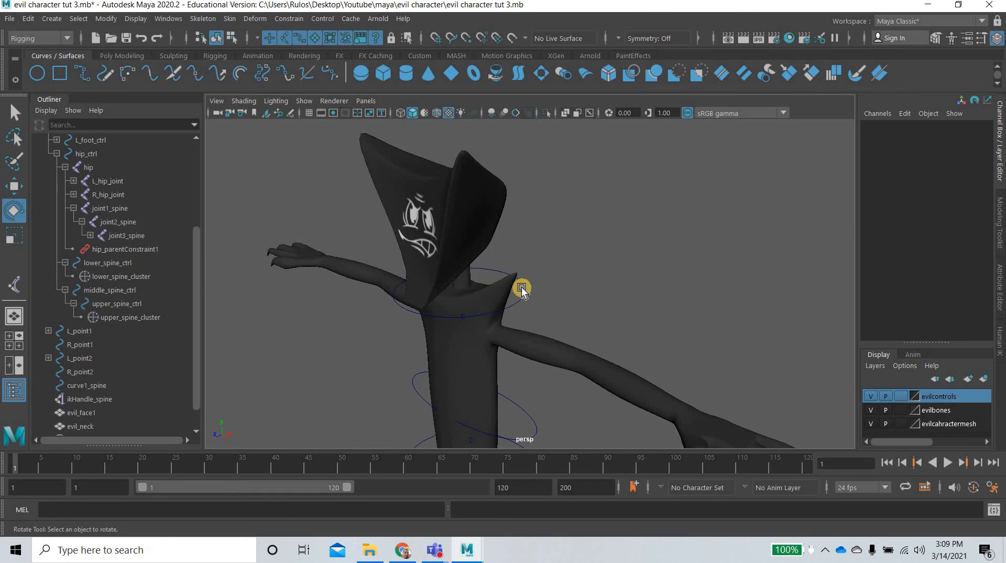
pyautogui.keyDown('alt'); pyautogui.moveTo(530, 307); pyautogui.dragTo(404, 243); pyautogui.keyUp('alt')
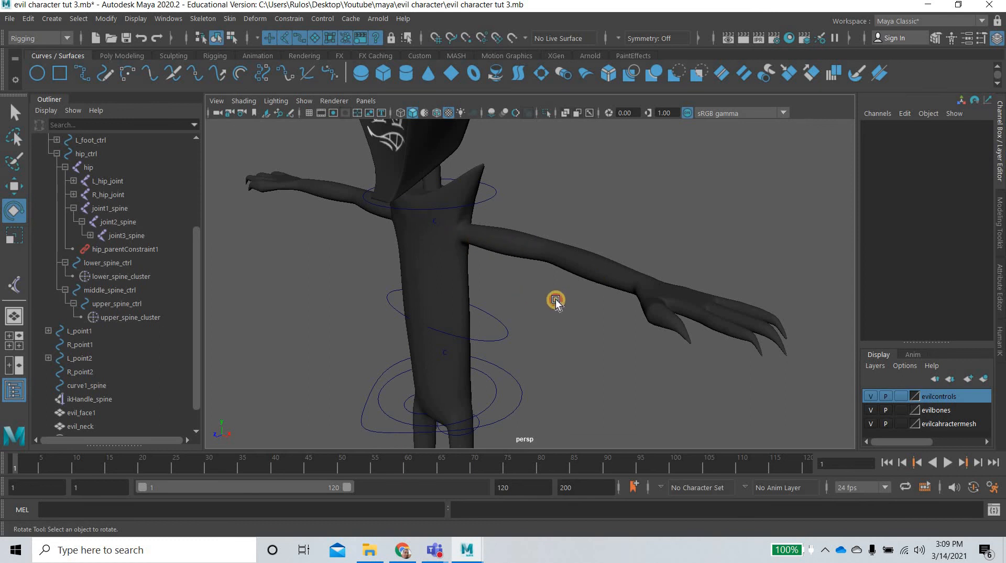
pyautogui.keyDown('alt'); pyautogui.moveTo(556, 300); pyautogui.dragTo(556, 254); pyautogui.keyUp('alt')
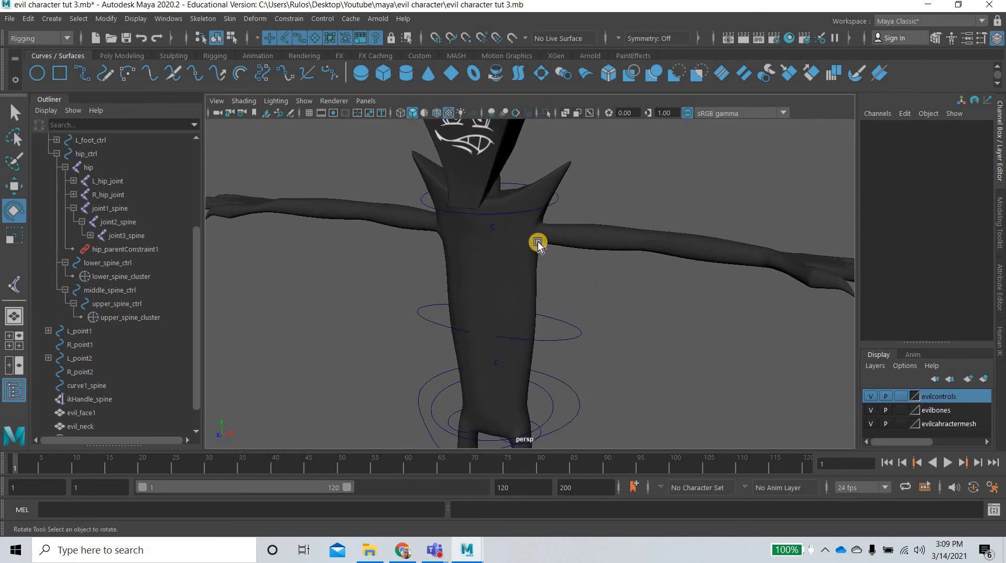
pyautogui.keyDown('alt'); pyautogui.moveTo(586, 286); pyautogui.dragTo(535, 260, button='right'); pyautogui.keyUp('alt')
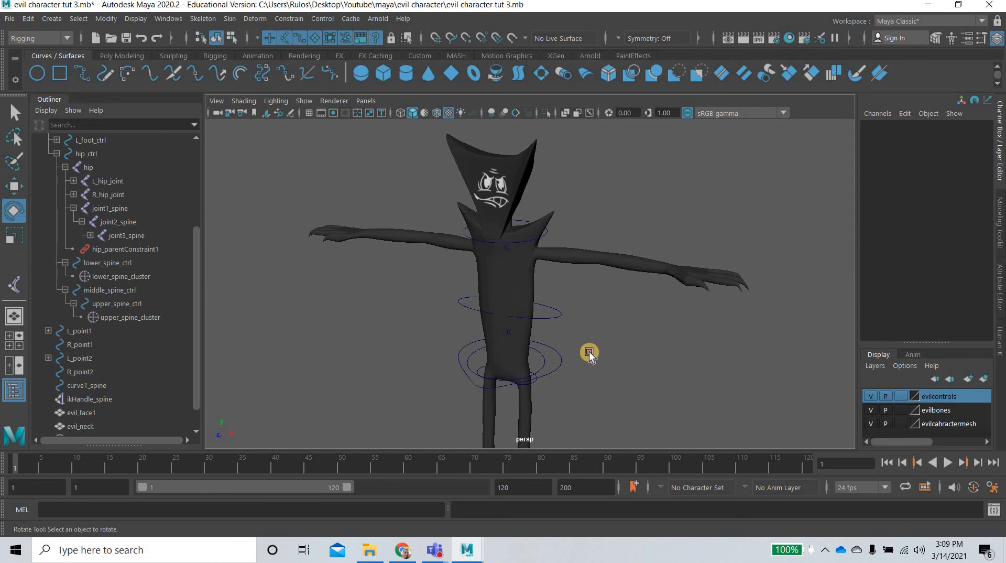
pyautogui.keyDown('alt'); pyautogui.moveTo(589, 354); pyautogui.dragTo(570, 326); pyautogui.keyUp('alt')
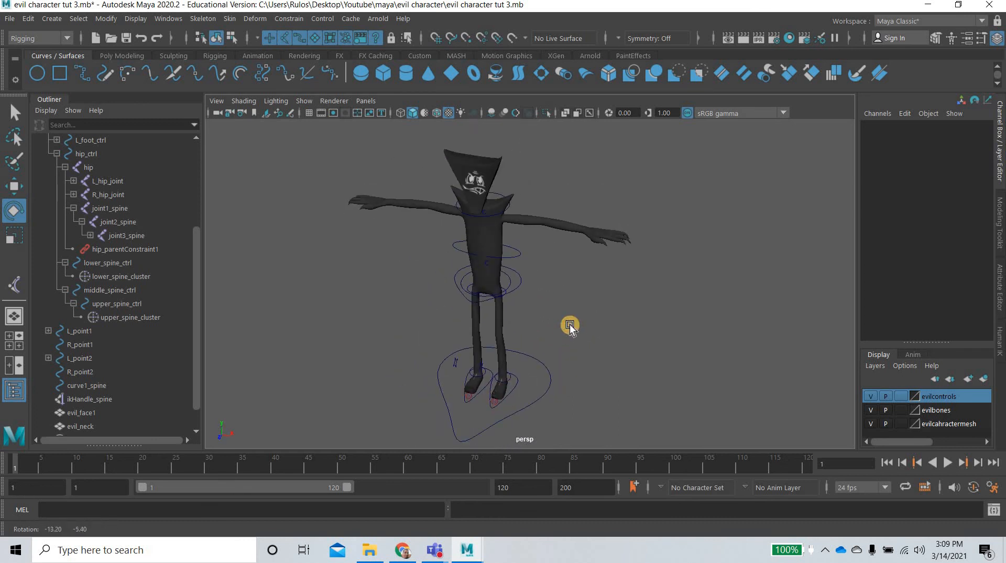
pyautogui.keyDown('alt'); pyautogui.moveTo(569, 313); pyautogui.dragTo(567, 294, button='middle'); pyautogui.keyUp('alt')
pyautogui.keyDown('alt'); pyautogui.moveTo(567, 293); pyautogui.dragTo(563, 247); pyautogui.keyUp('alt')
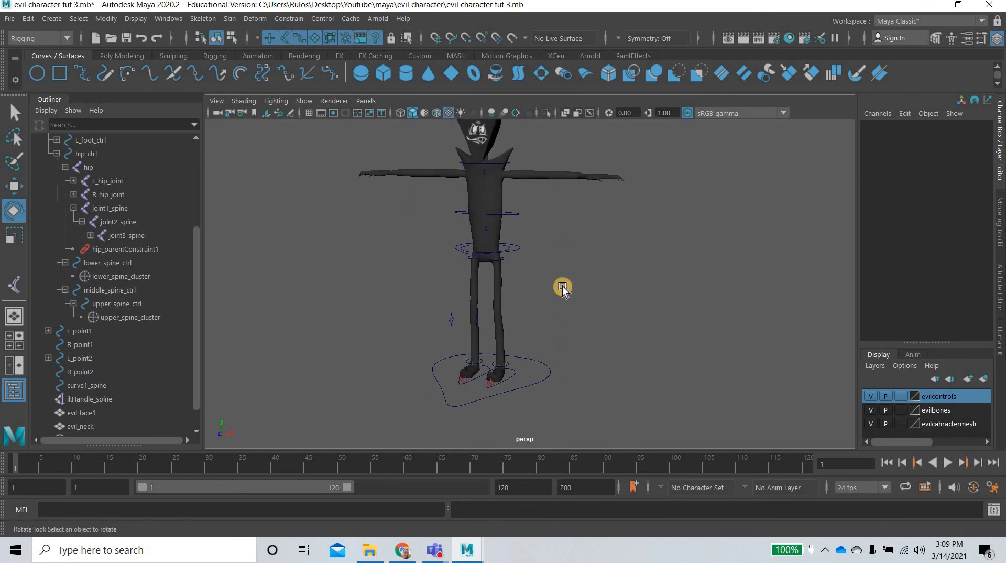
pyautogui.keyDown('alt'); pyautogui.moveTo(579, 230); pyautogui.dragTo(580, 259, button='middle'); pyautogui.keyUp('alt')
pyautogui.keyDown('alt'); pyautogui.moveTo(540, 242); pyautogui.dragTo(499, 234); pyautogui.keyUp('alt')
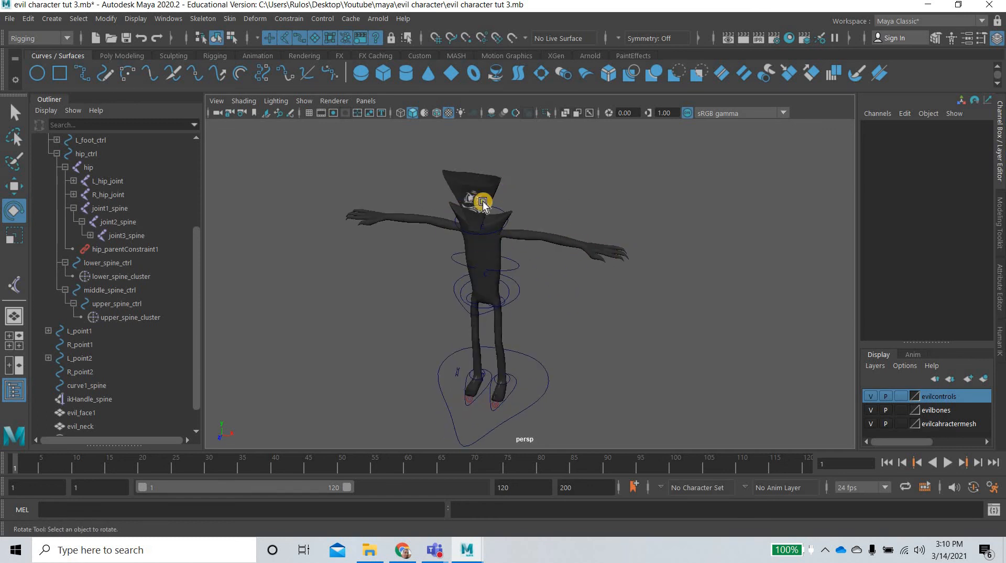
pyautogui.keyDown('alt'); pyautogui.moveTo(618, 313); pyautogui.dragTo(608, 319); pyautogui.keyUp('alt')
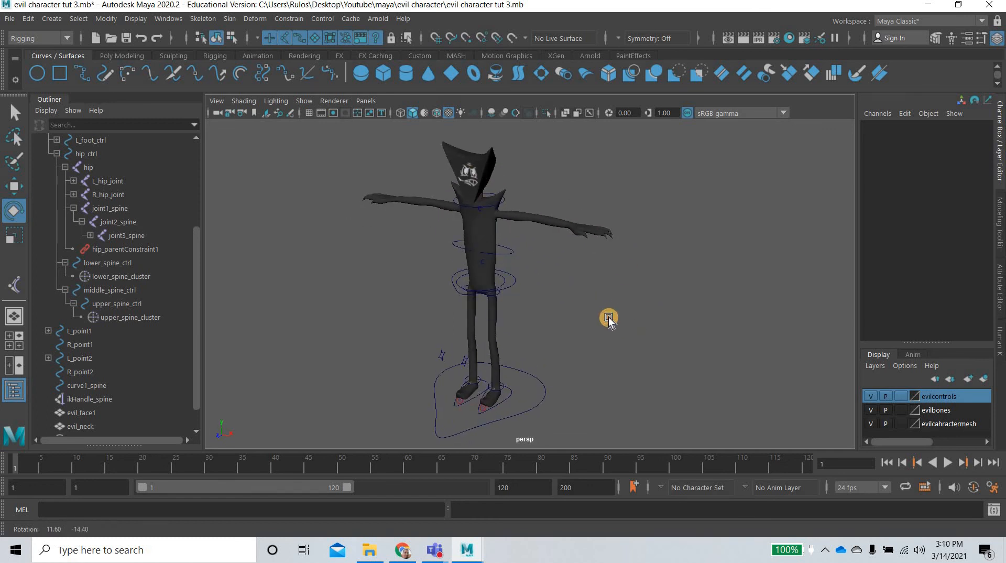